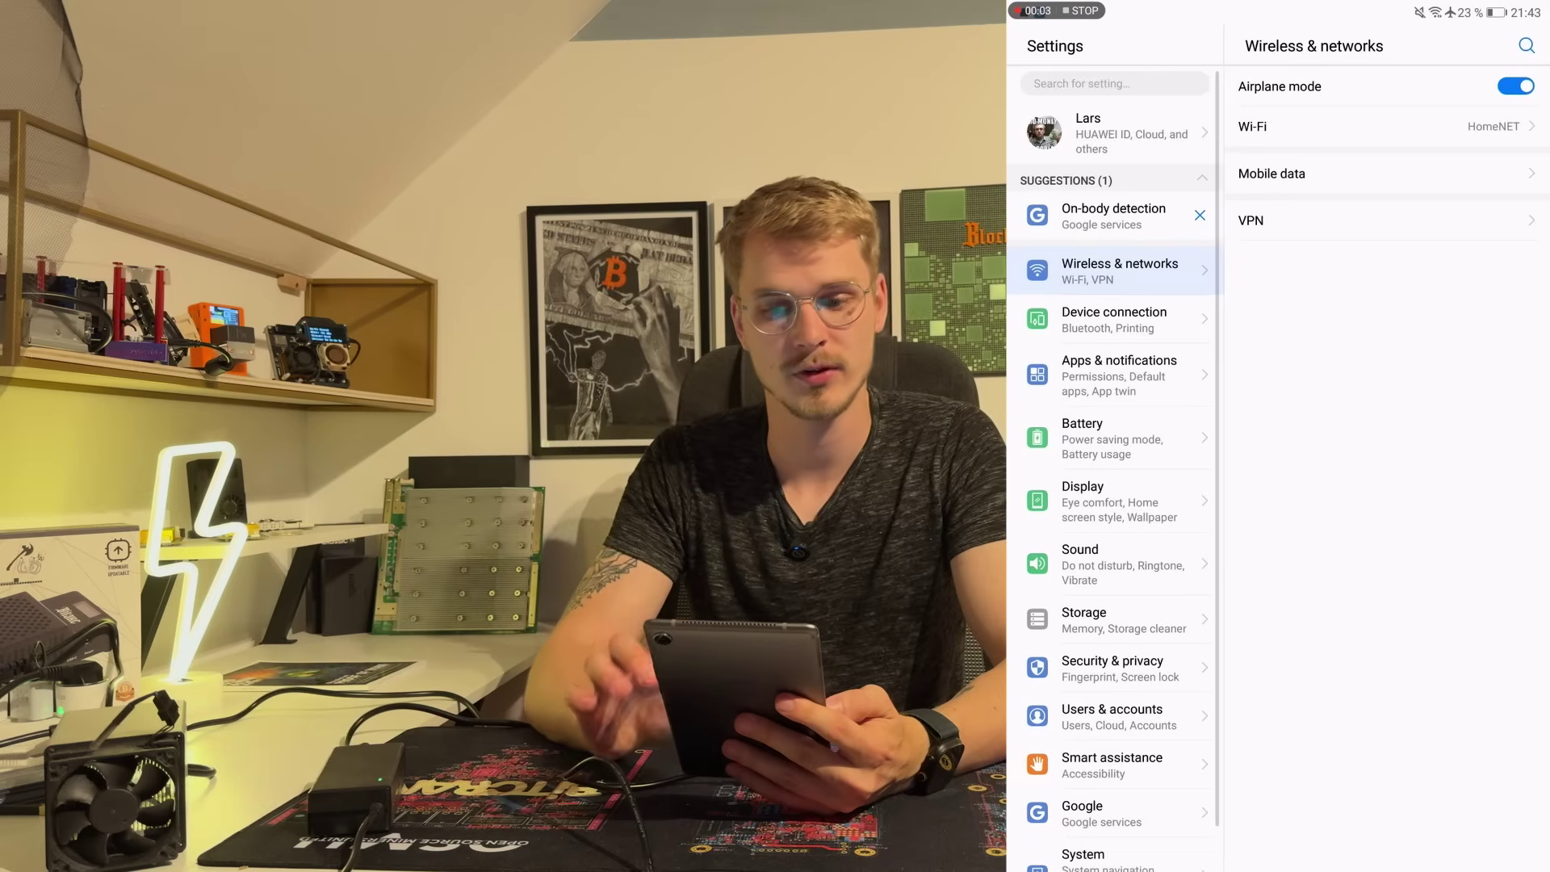
# Join the tablet to the open Bitaxe_1DB5 Wi-Fi network and go back to the home screen.
pyautogui.click(1373, 126)
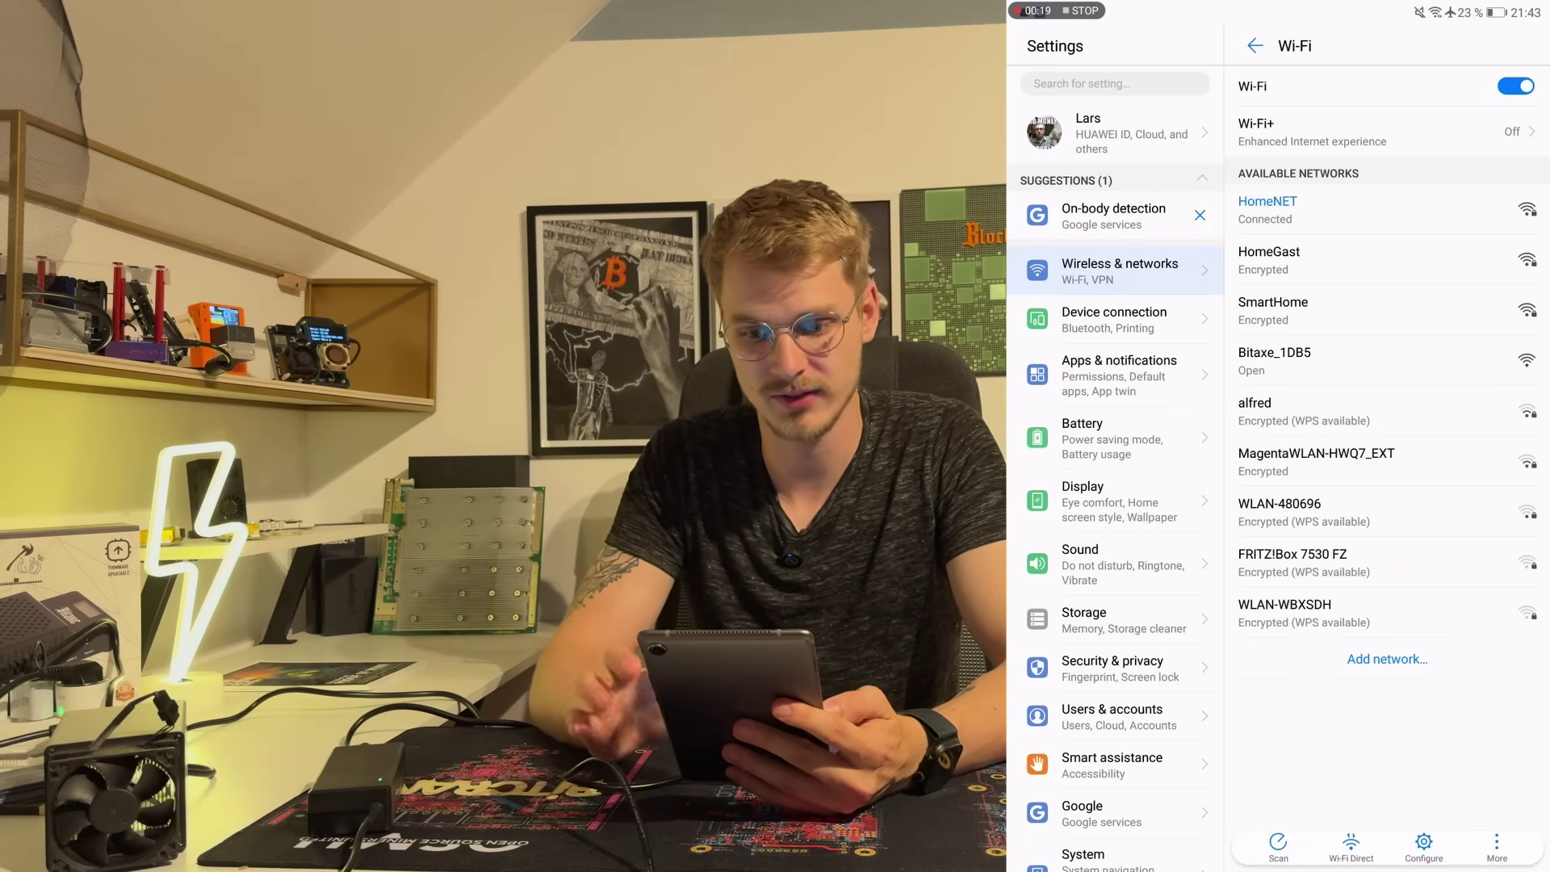
pyautogui.click(1274, 360)
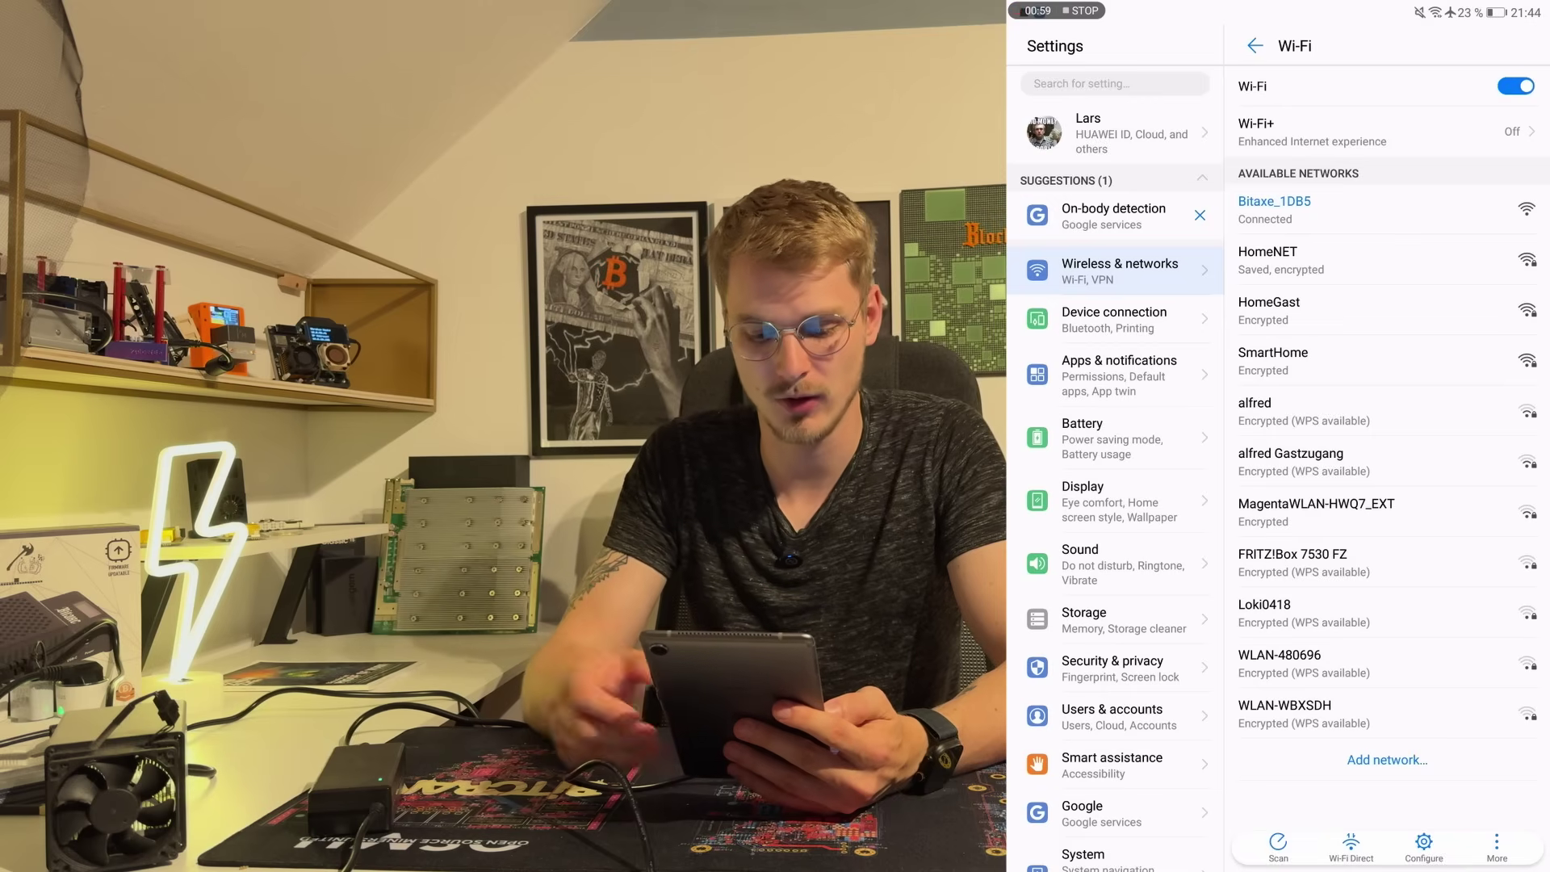
pyautogui.press('super')
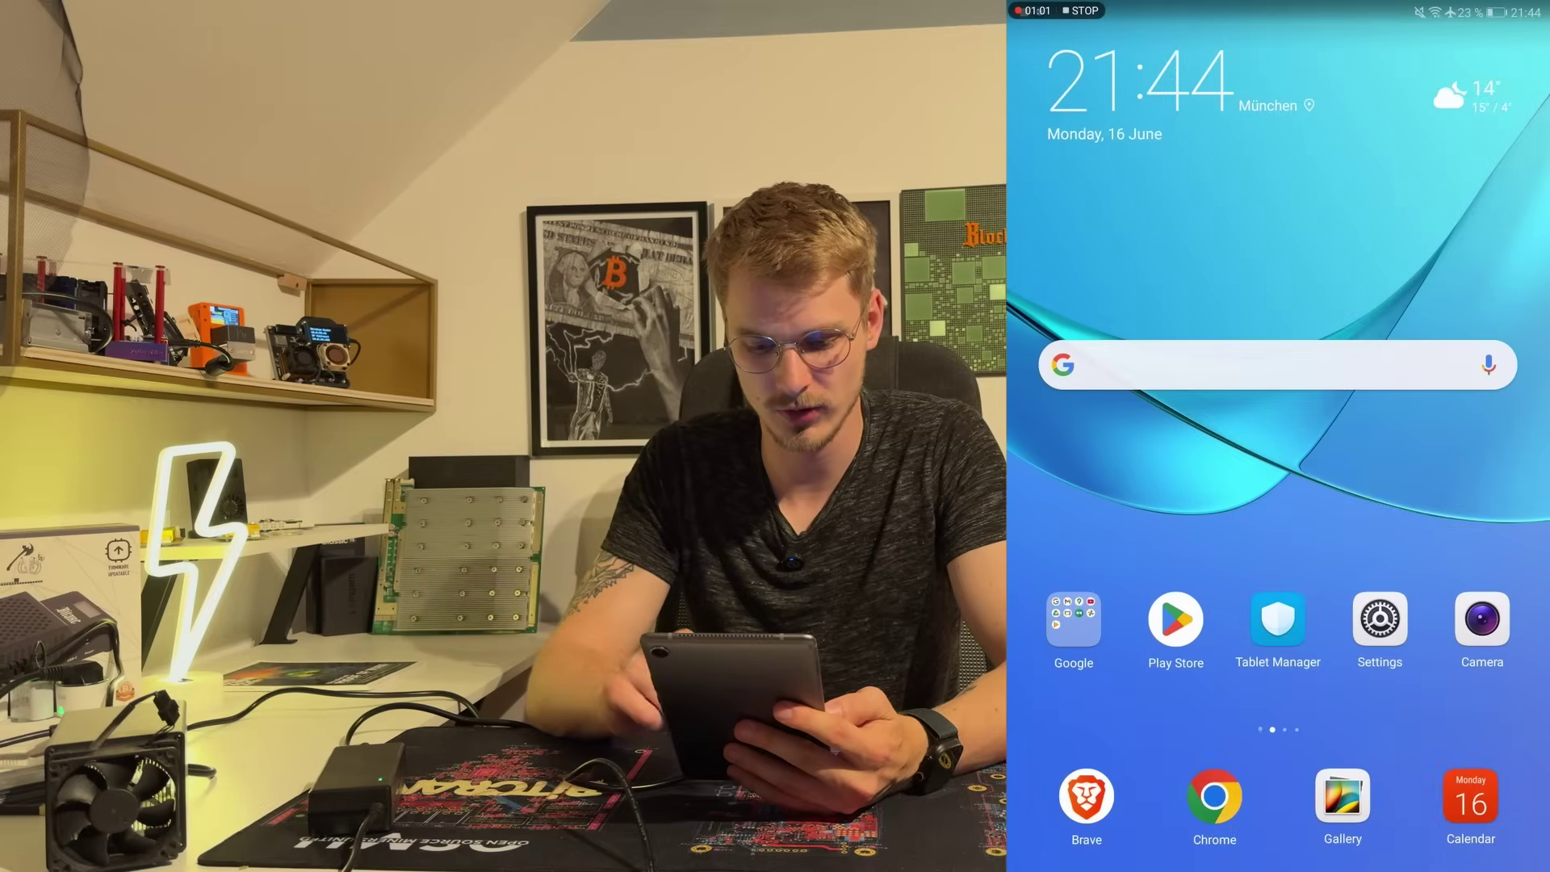
# Load 192.168.4.1 in Chrome and scan for Wi-Fi networks the Bitaxe can join.
pyautogui.click(1214, 796)
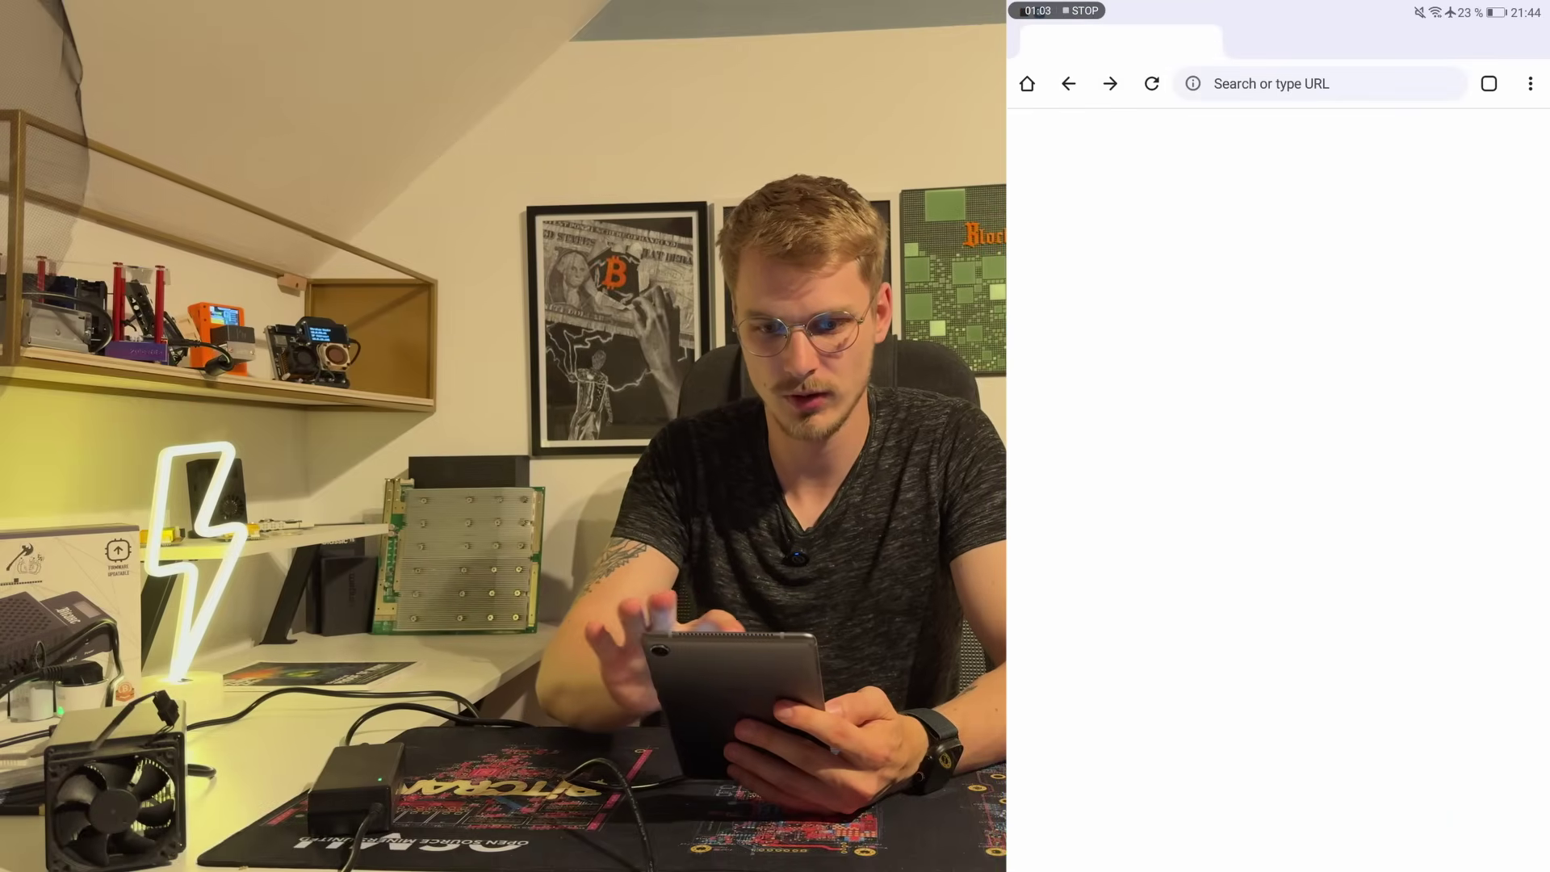
pyautogui.click(1273, 83)
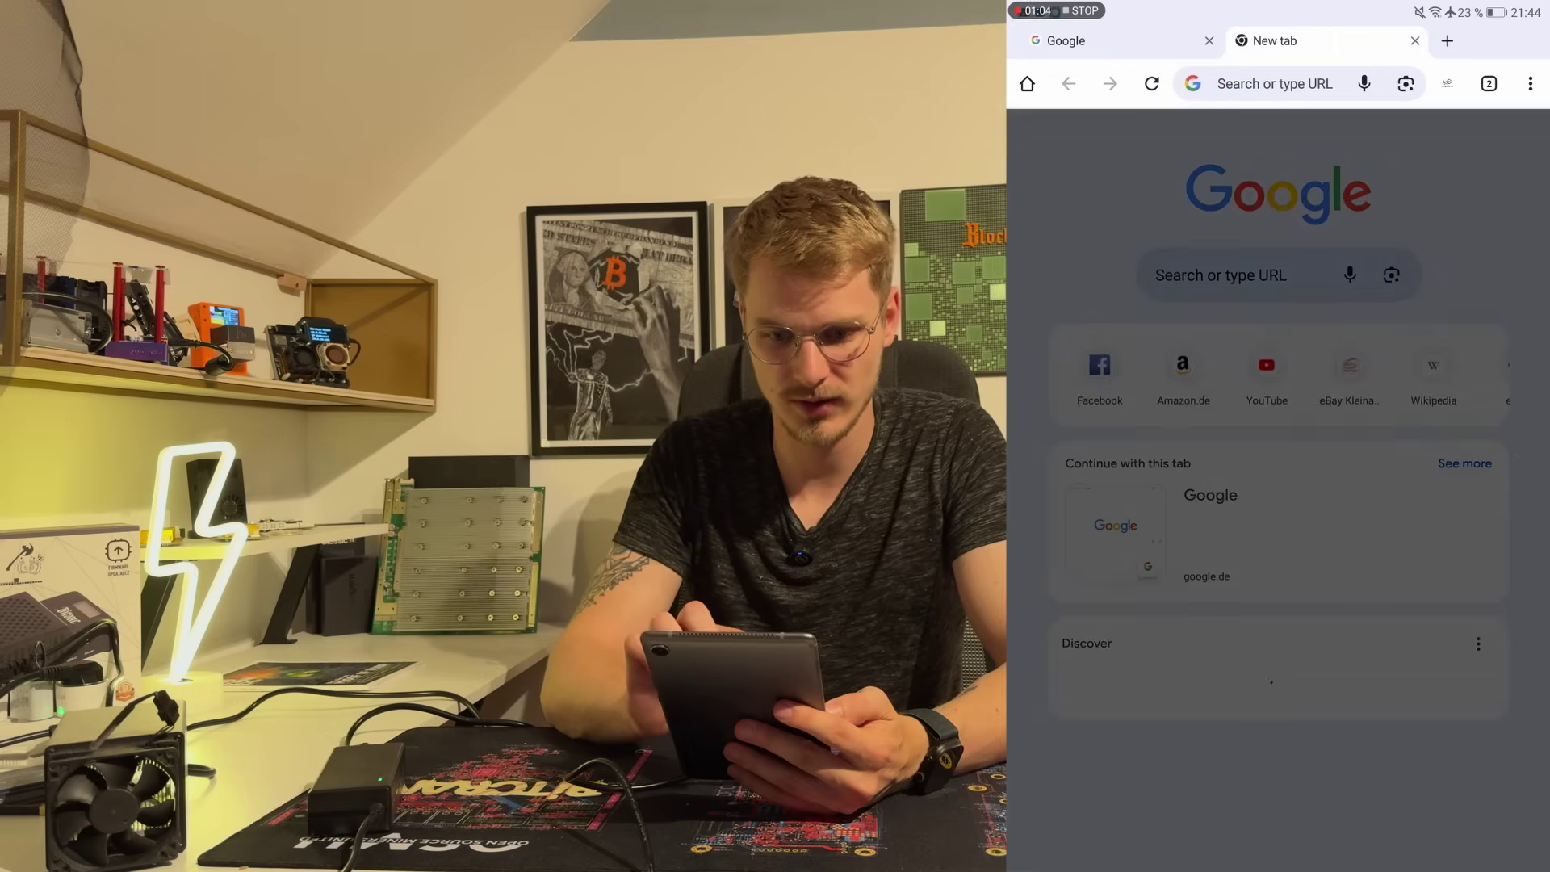
pyautogui.write('1')
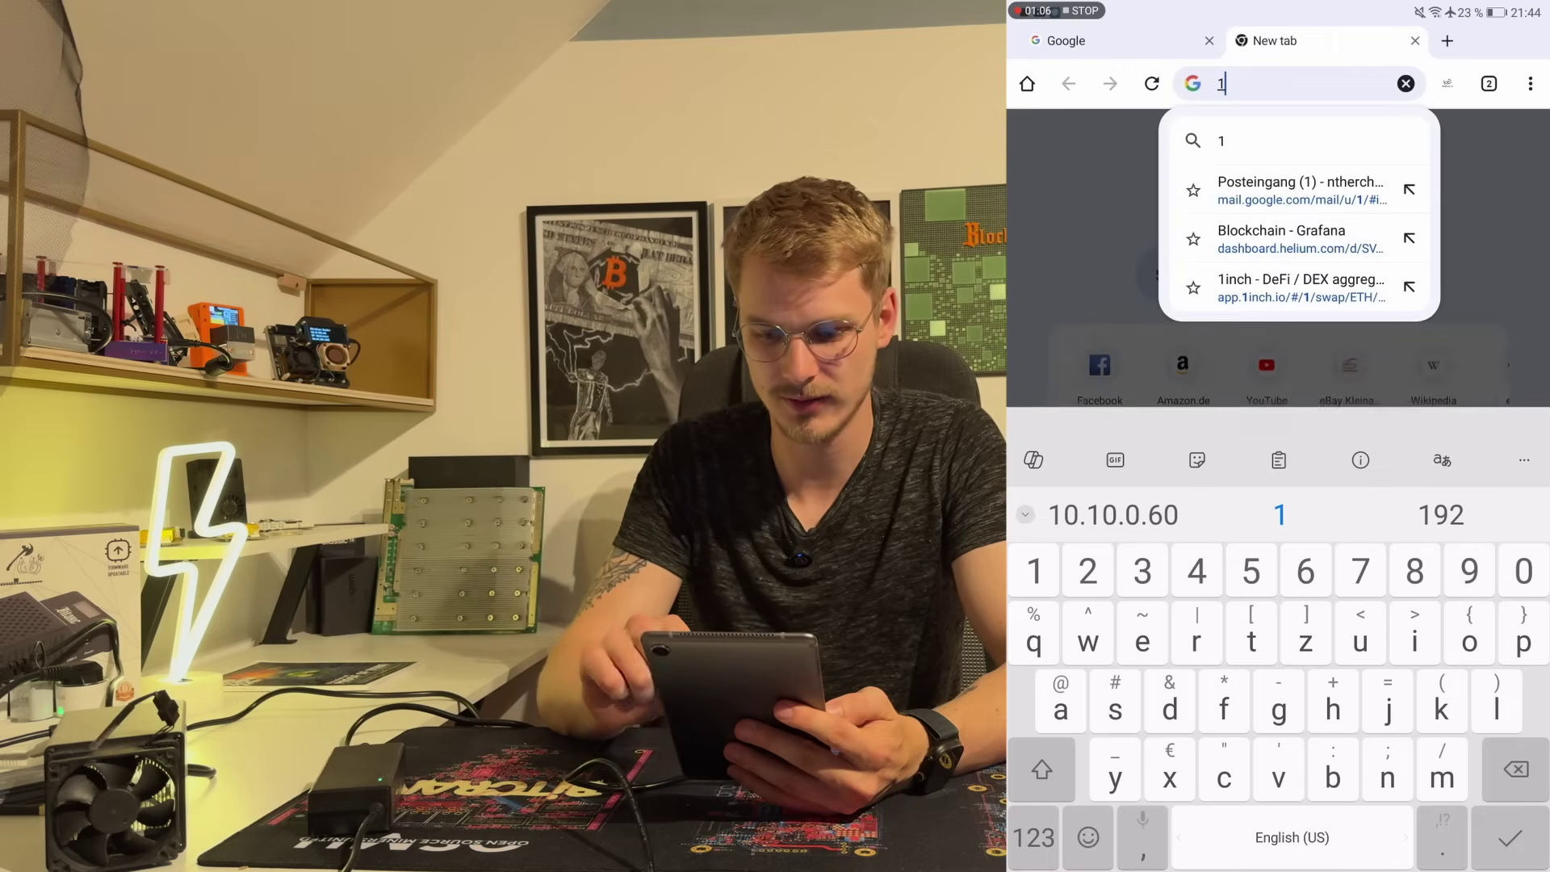
pyautogui.write('92.')
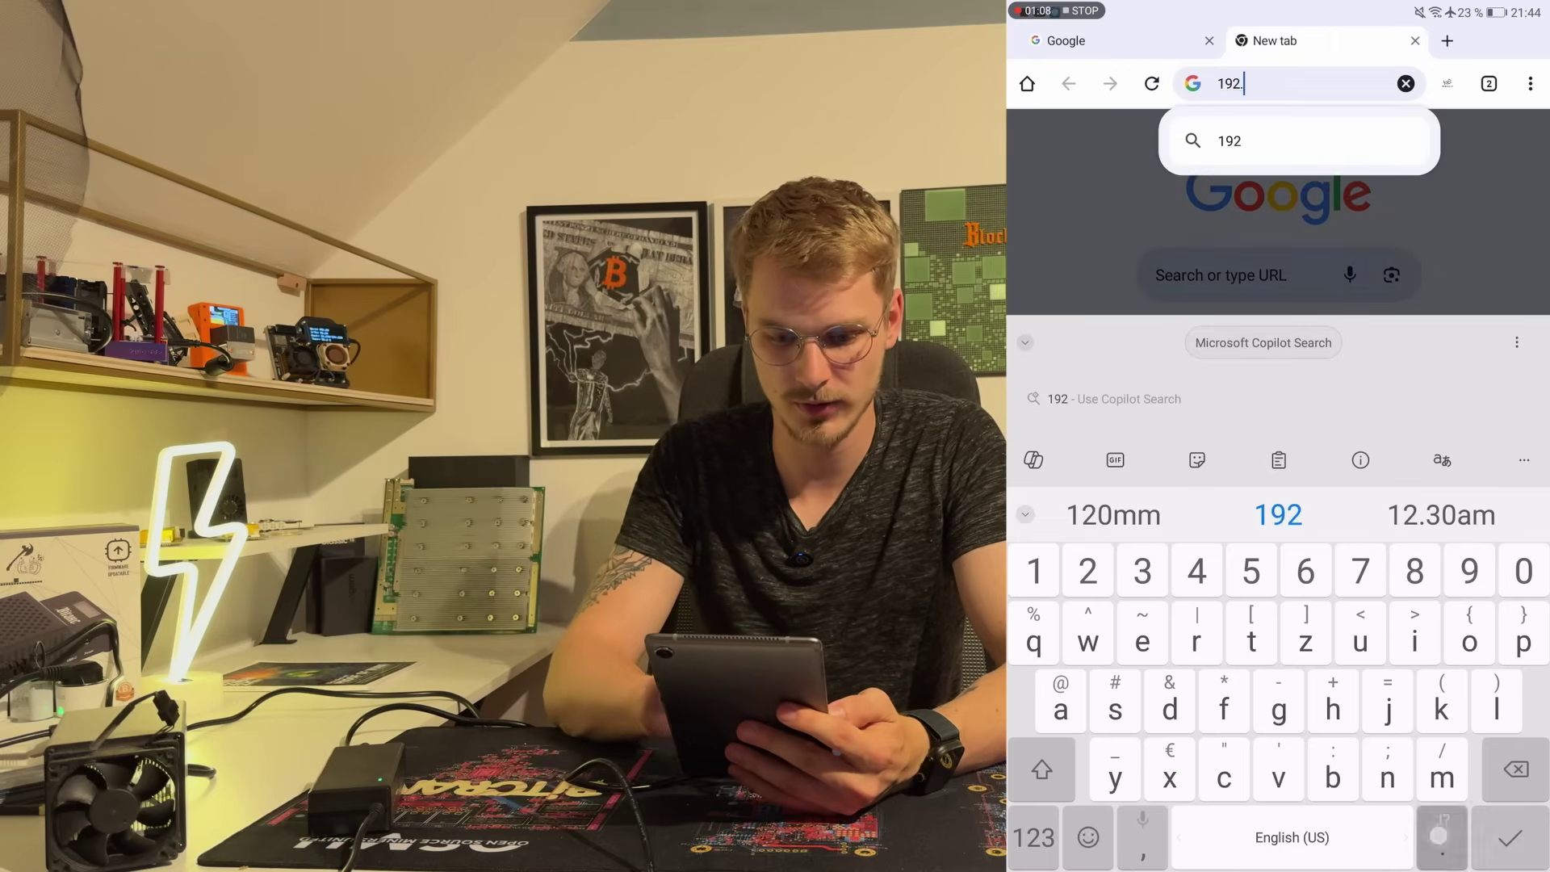
pyautogui.write('168')
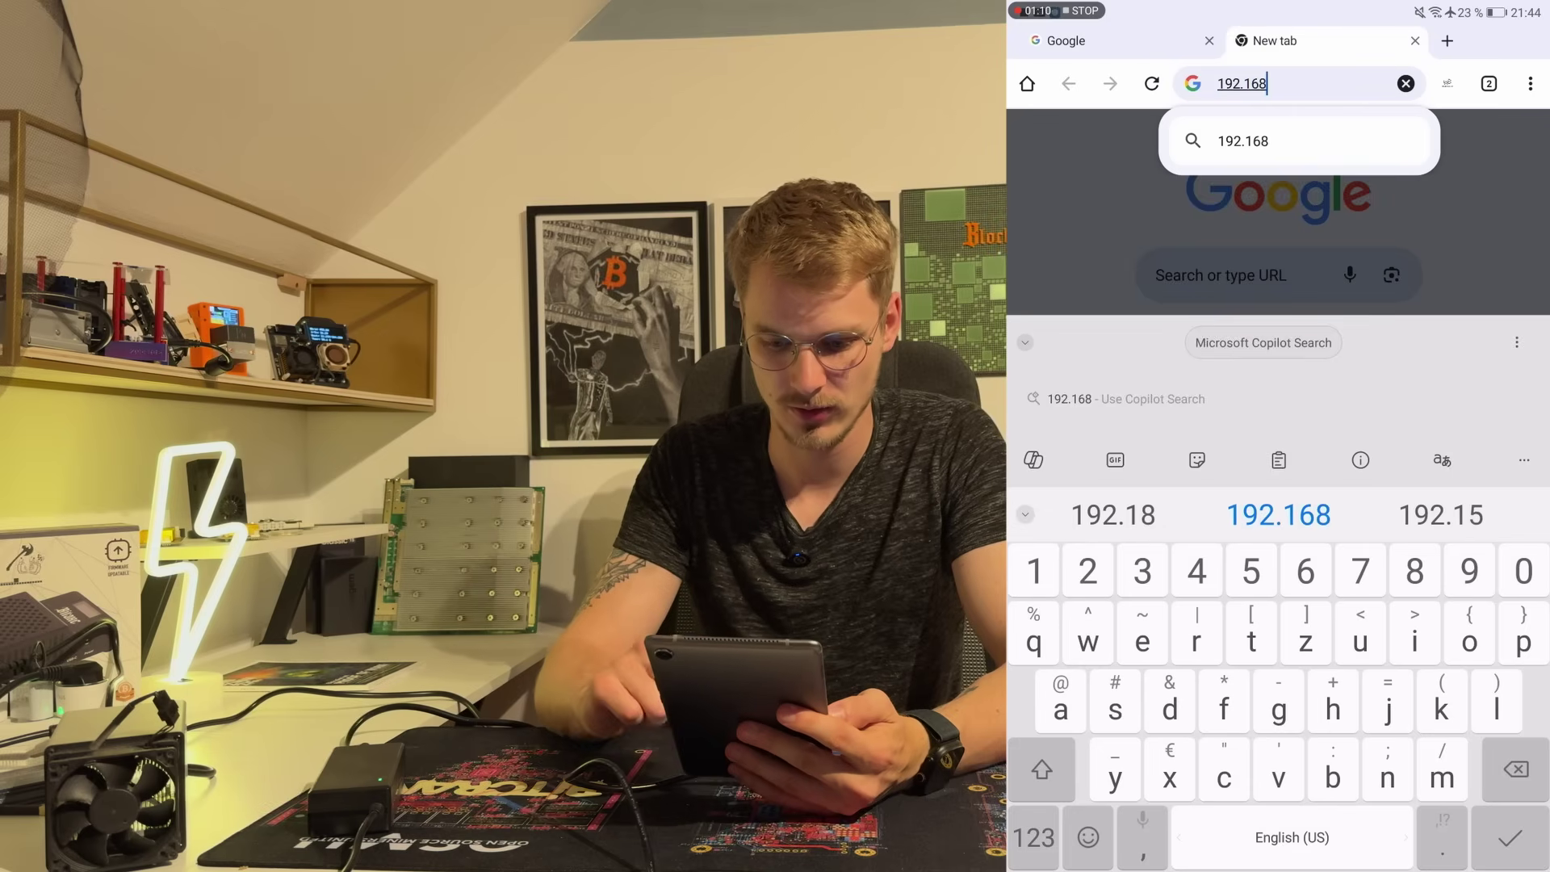
pyautogui.write('.4.1')
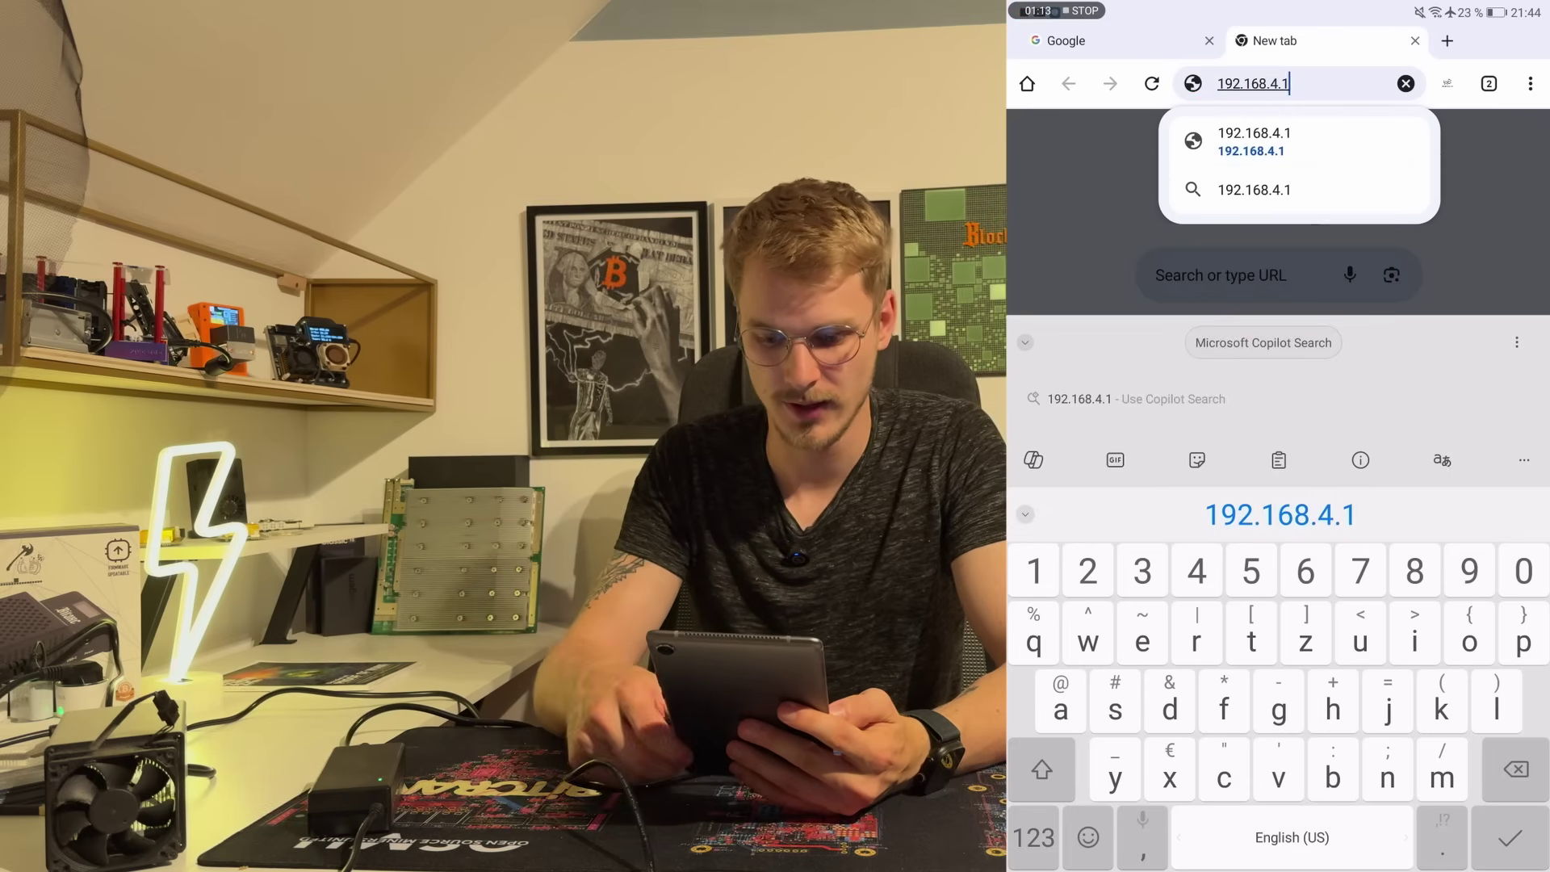
pyautogui.press('Return')
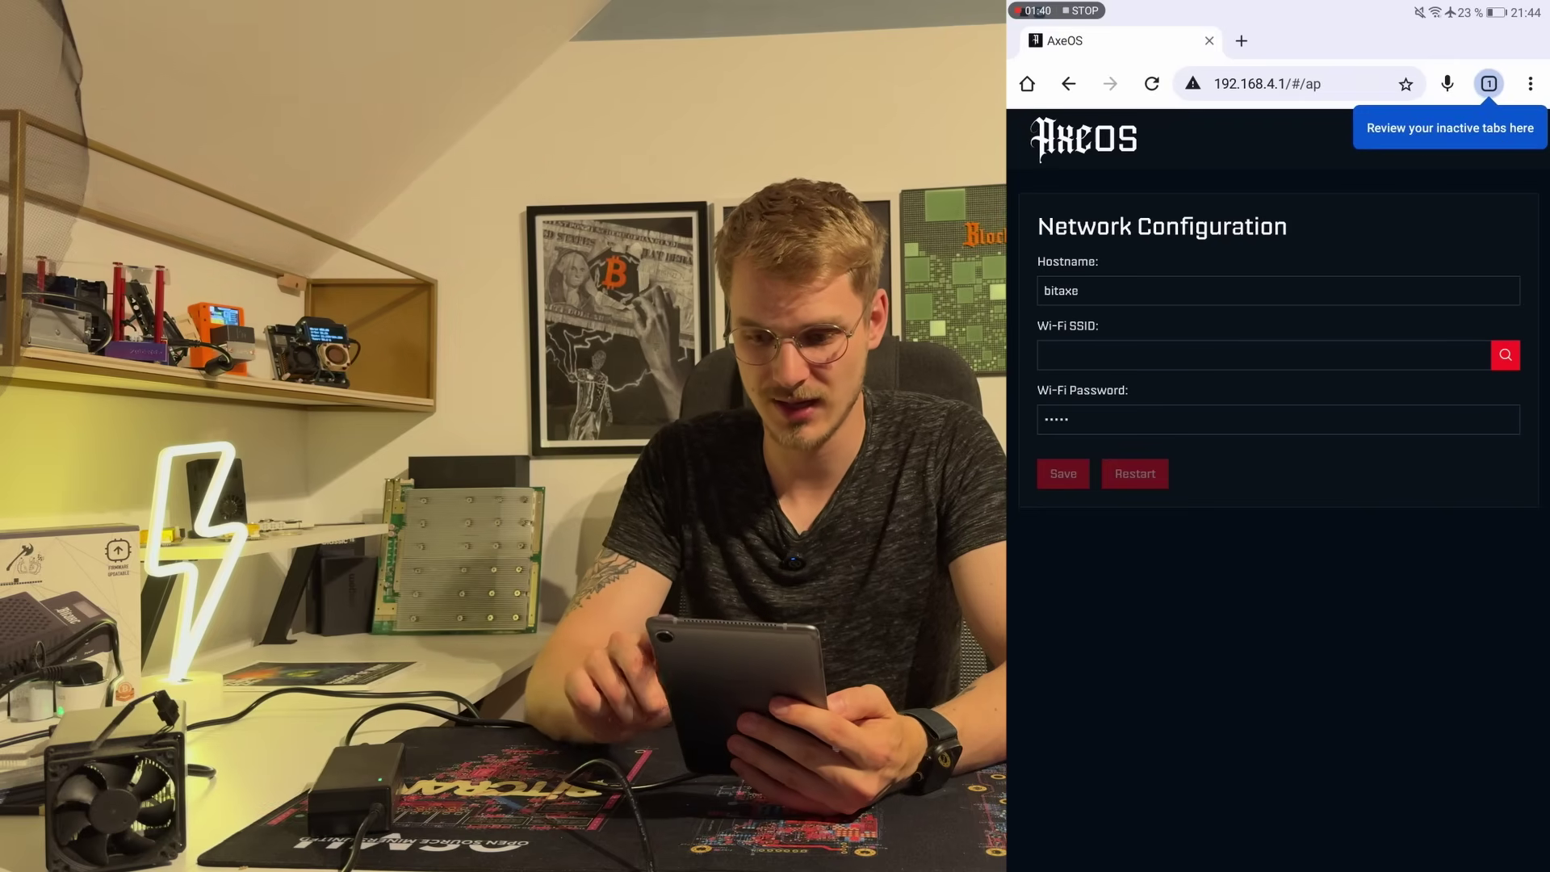
pyautogui.click(1505, 355)
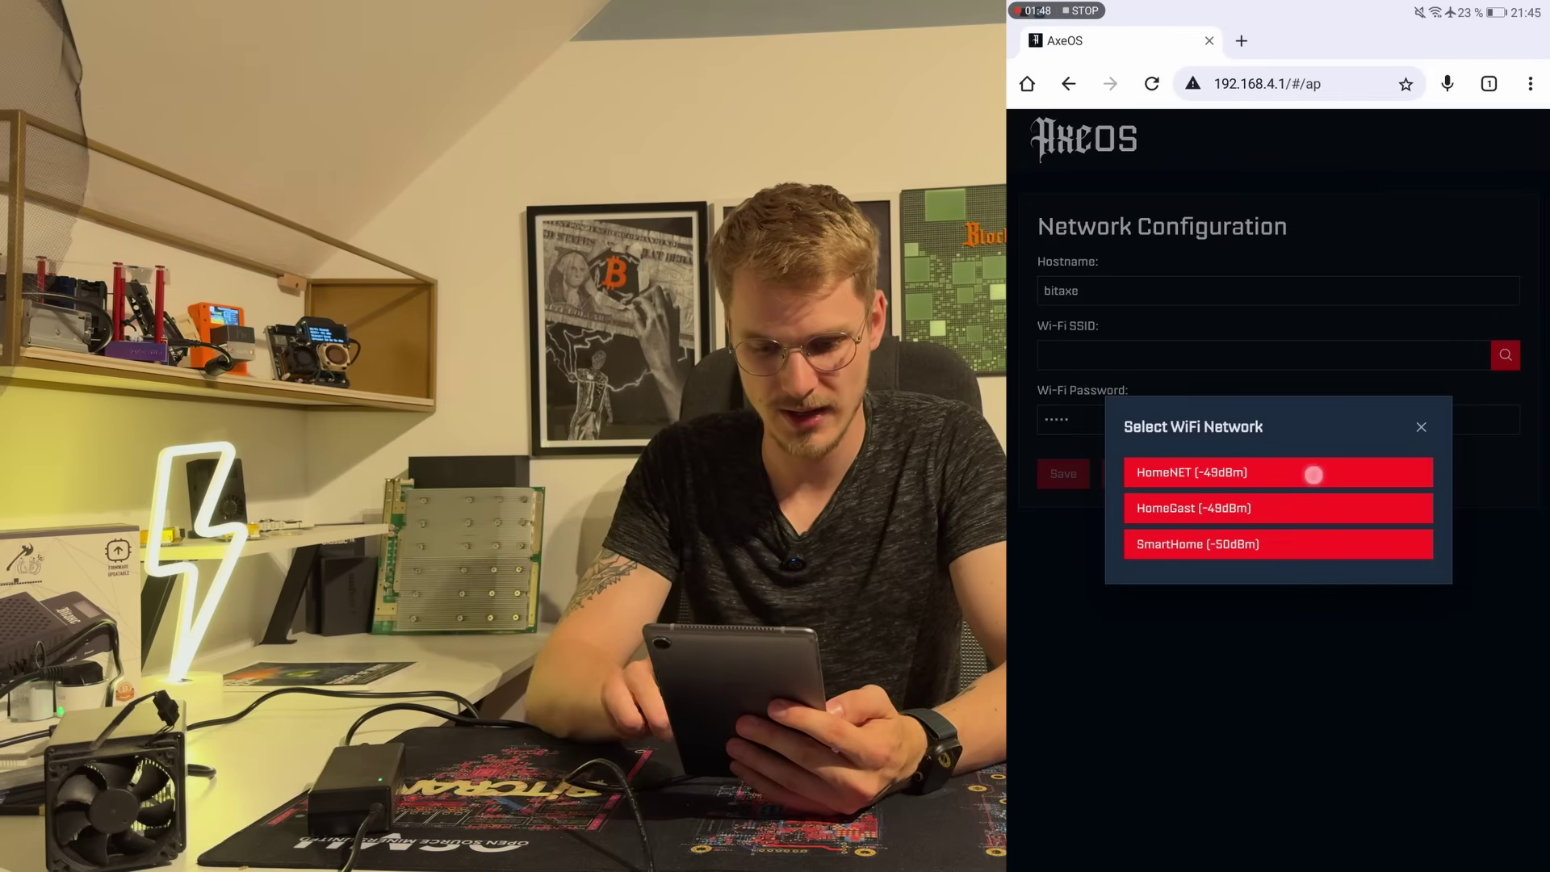
# Select HomeNET with its Wi-Fi password, restart the Bitaxe, and check the tablet's Wi-Fi connection.
pyautogui.click(1314, 474)
pyautogui.click(1306, 426)
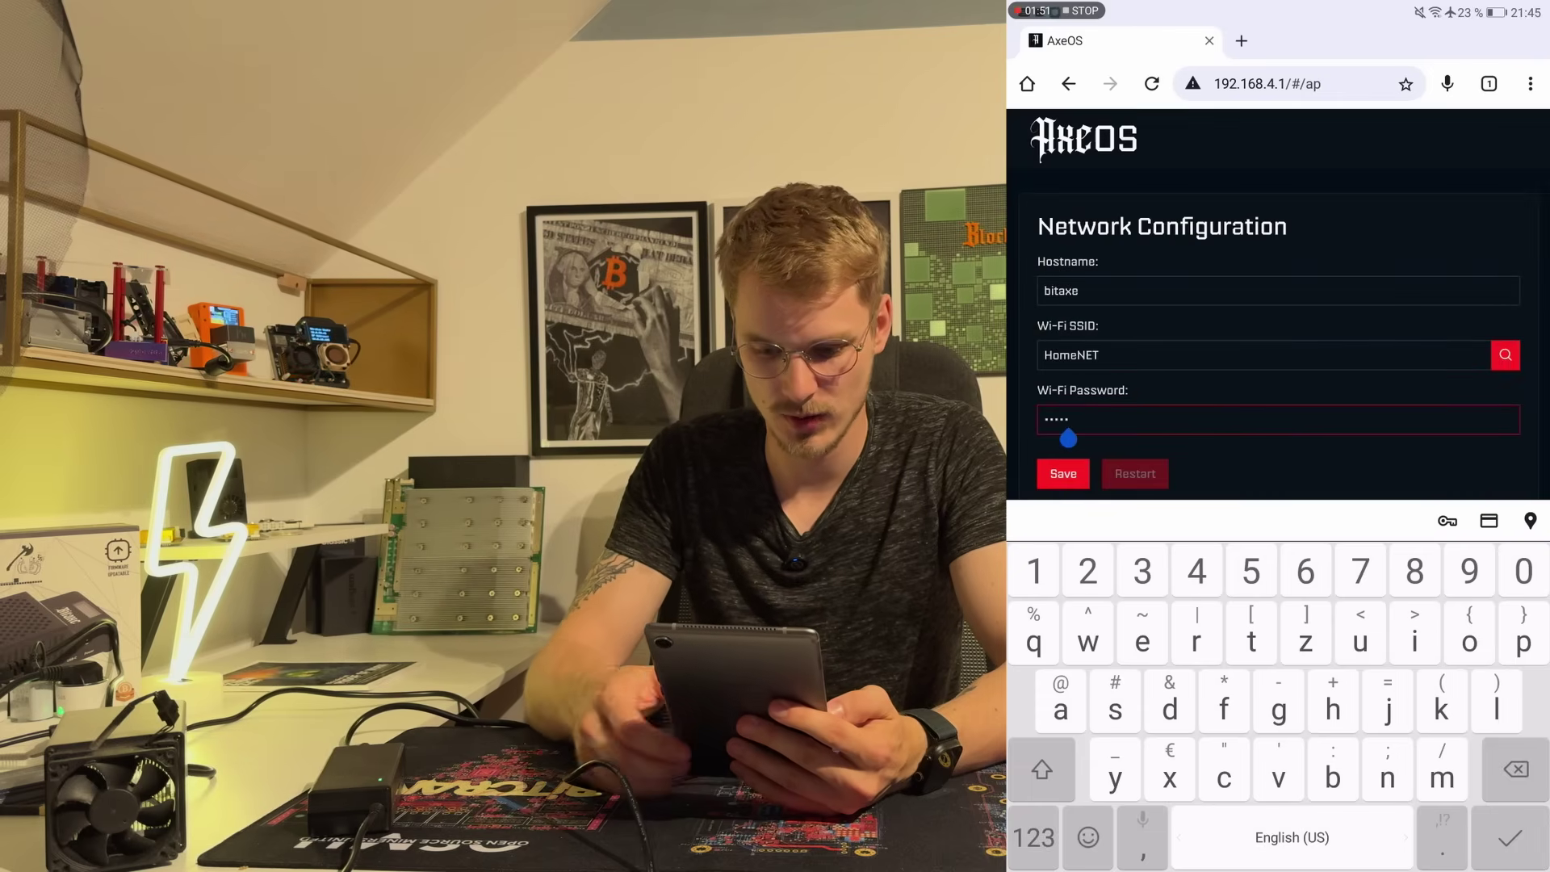
pyautogui.press('BackSpace')
pyautogui.press('BackSpace')
pyautogui.press('BackSpace')
pyautogui.press('BackSpace')
pyautogui.press('BackSpace')
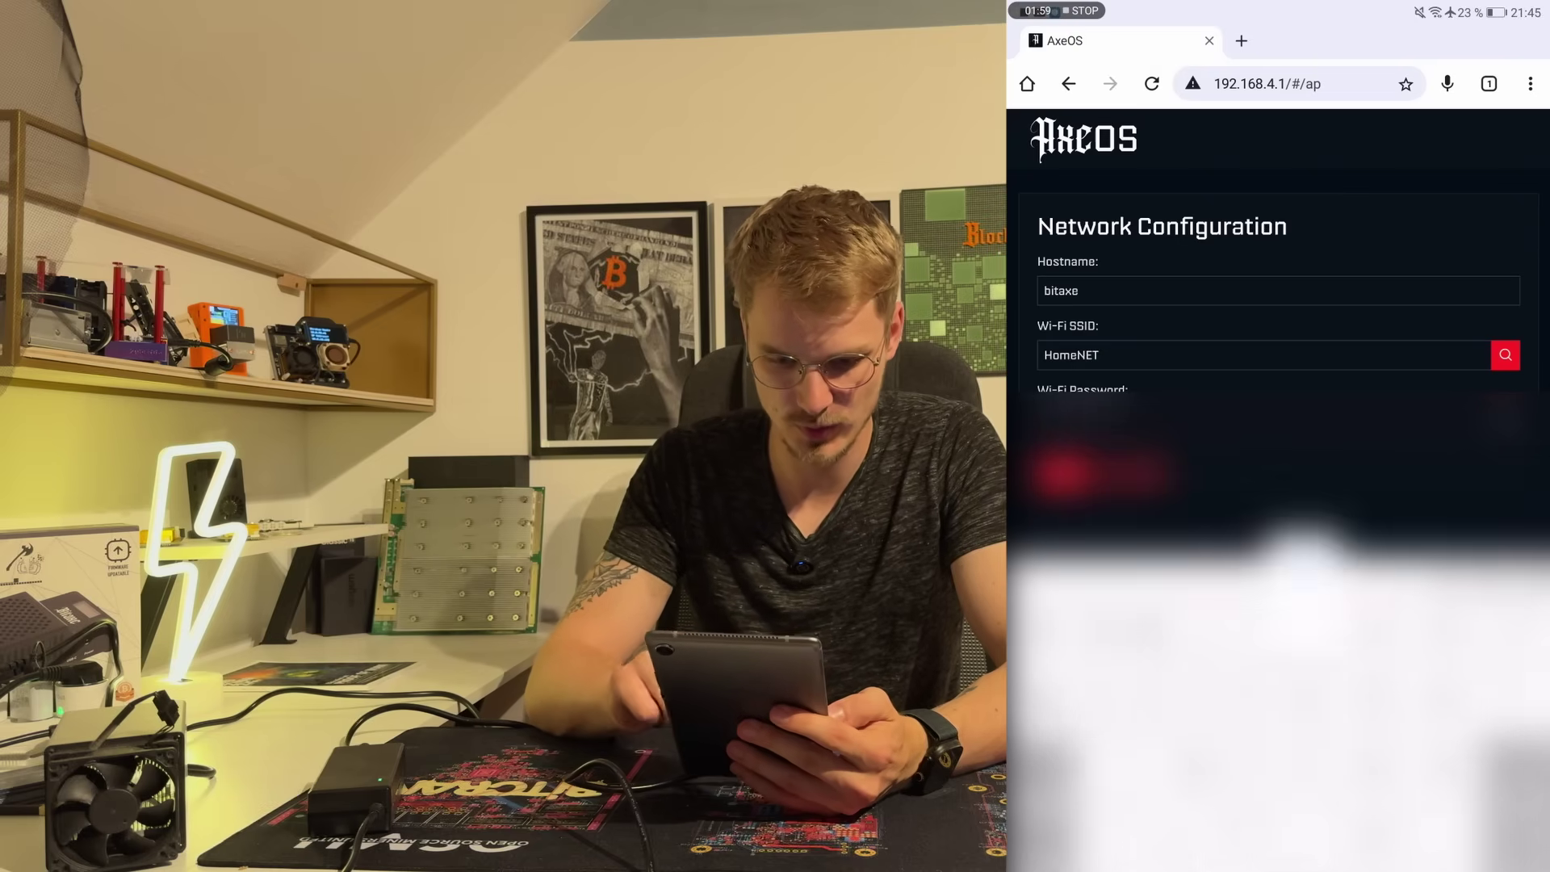
pyautogui.press('Return')
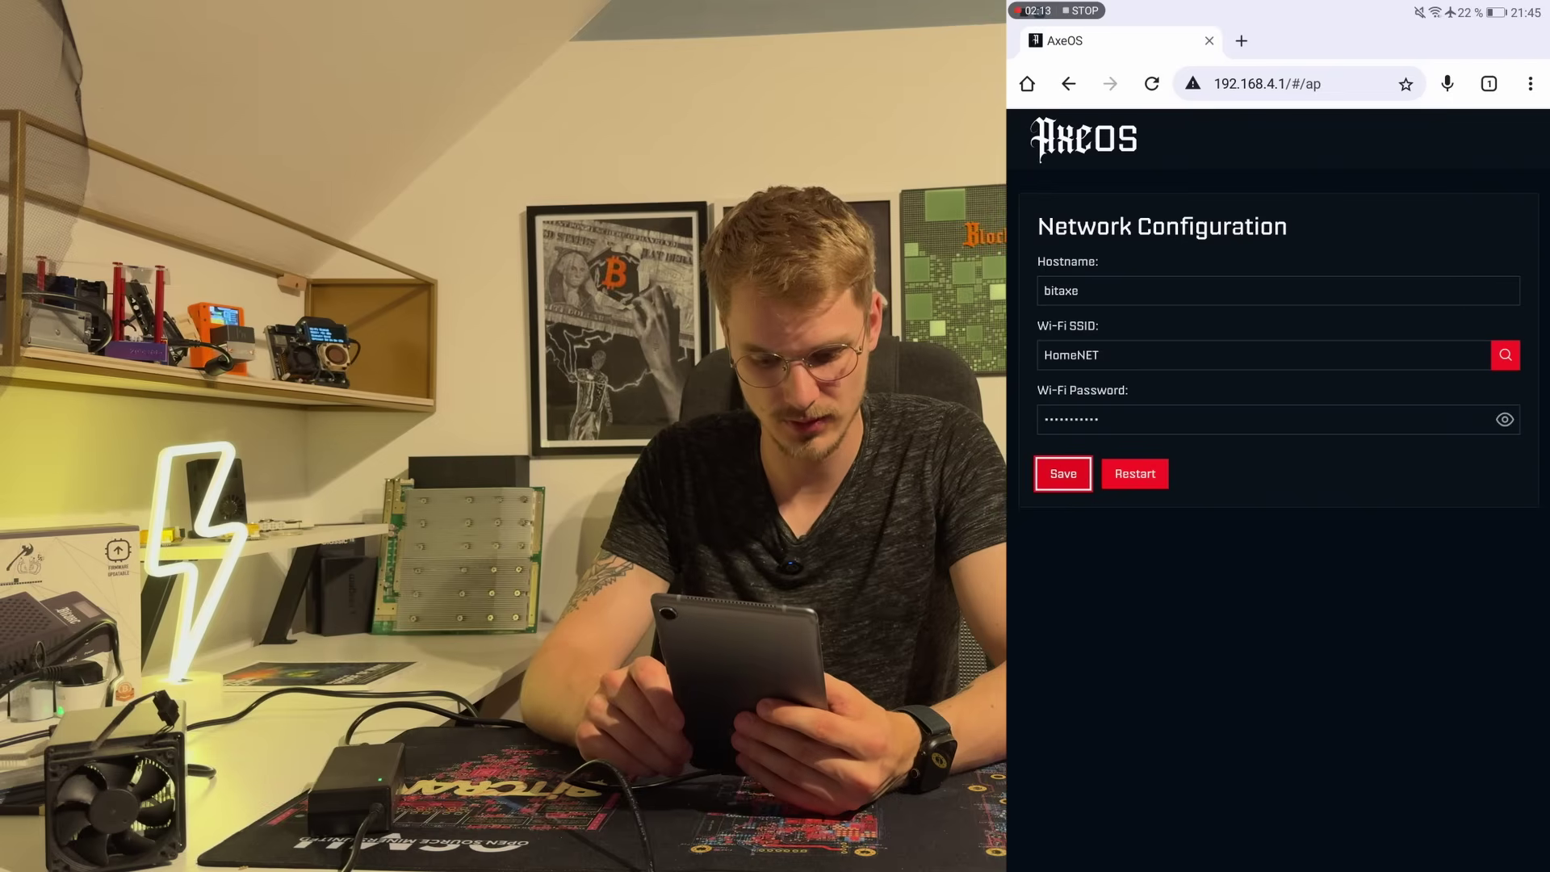
pyautogui.click(1135, 474)
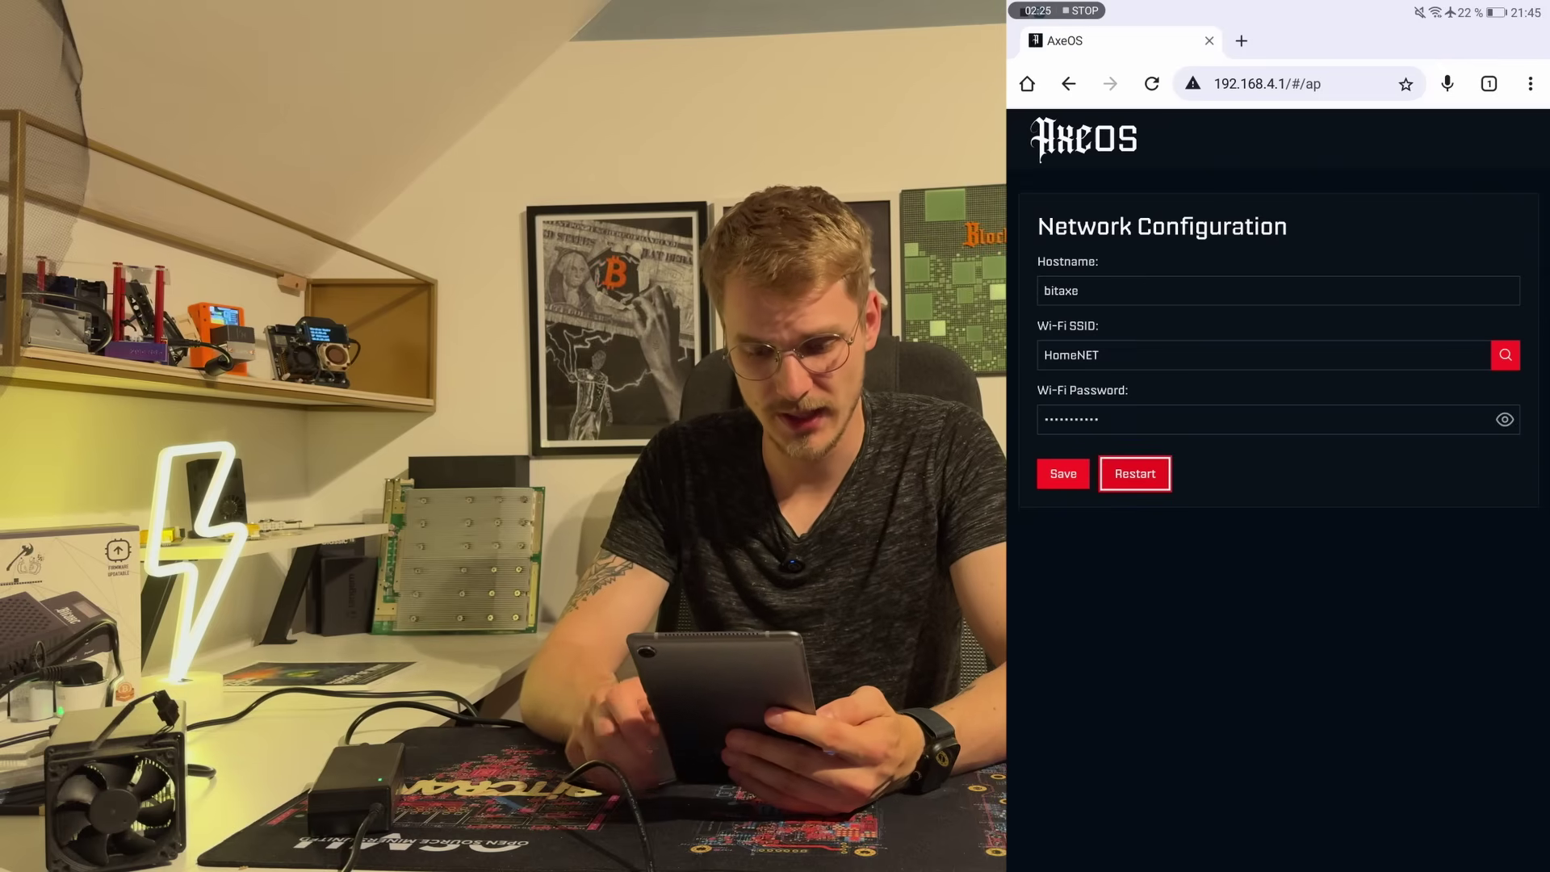
pyautogui.moveTo(1062, 7); pyautogui.dragTo(1062, 103)
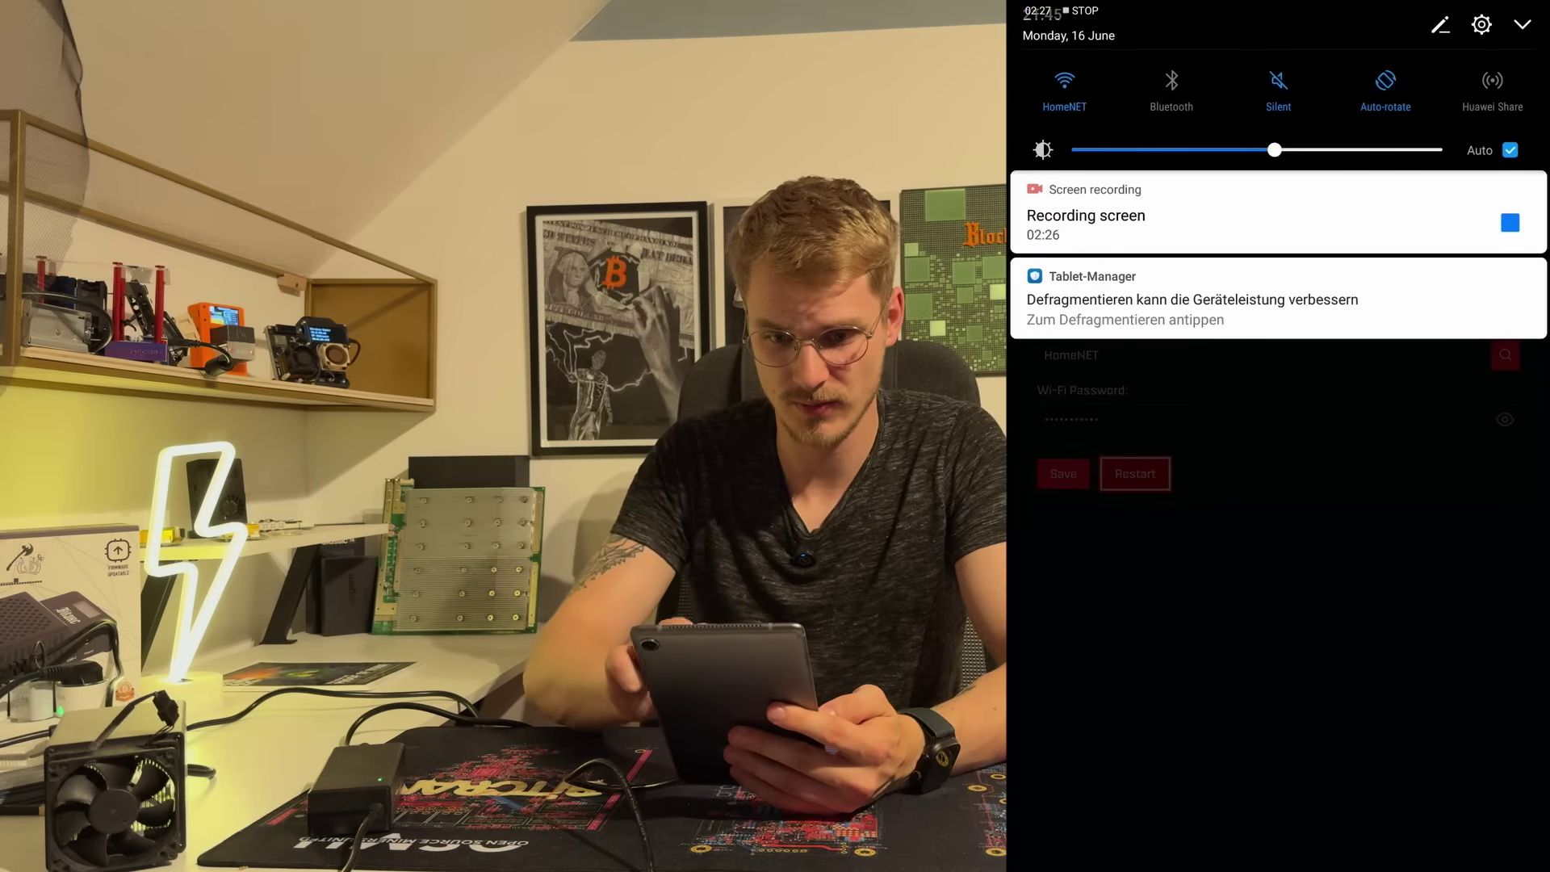
pyautogui.click(1063, 103)
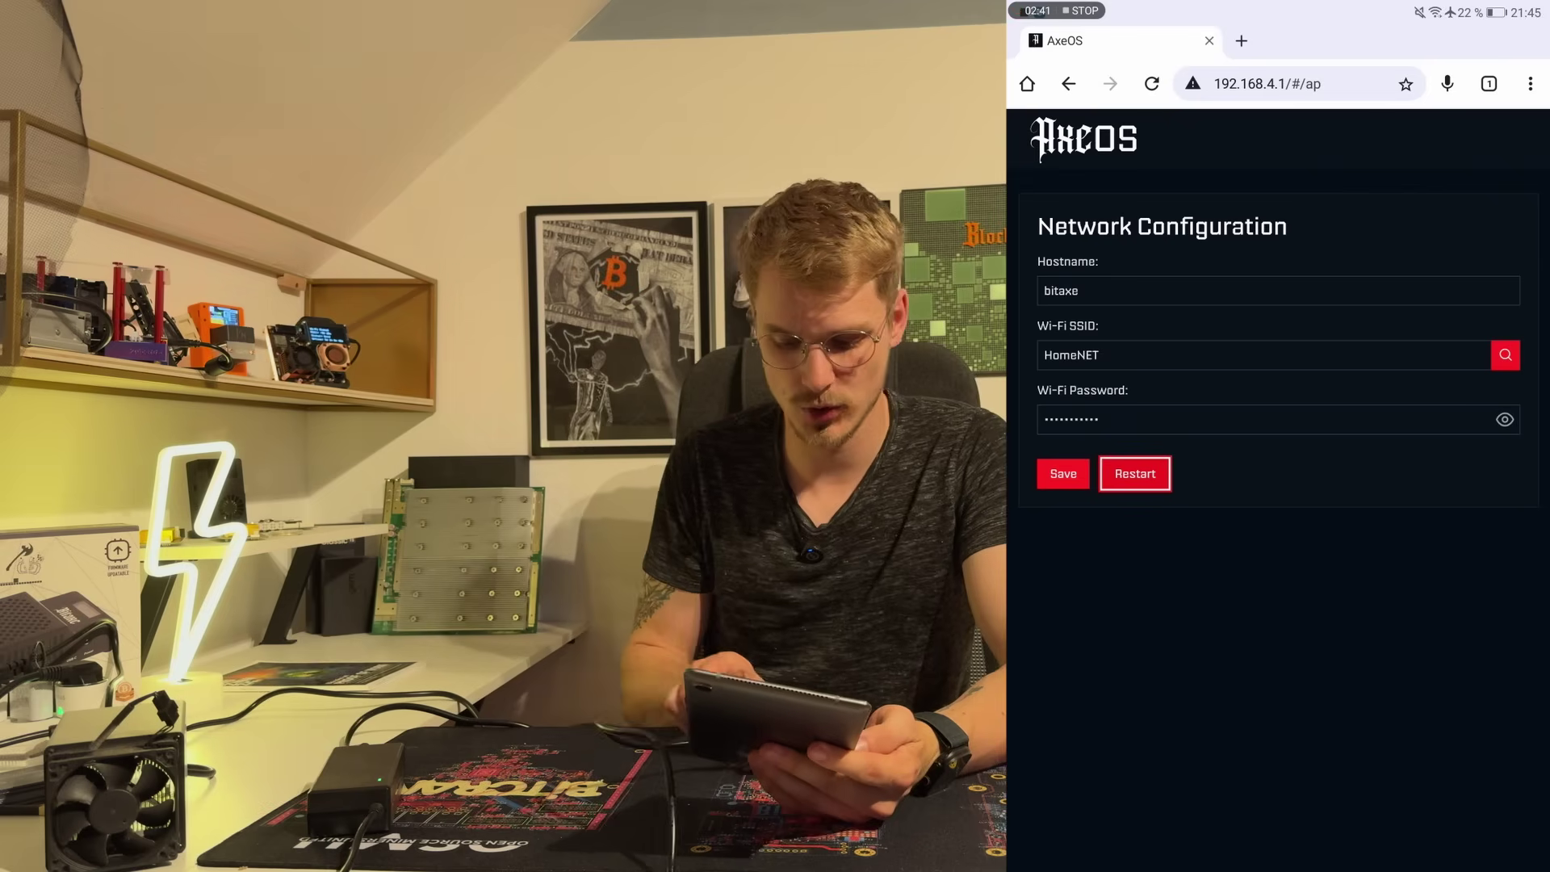
# Load the Bitaxe's AxeOS dashboard at 10.0.10.186 in Chrome.
pyautogui.click(1268, 84)
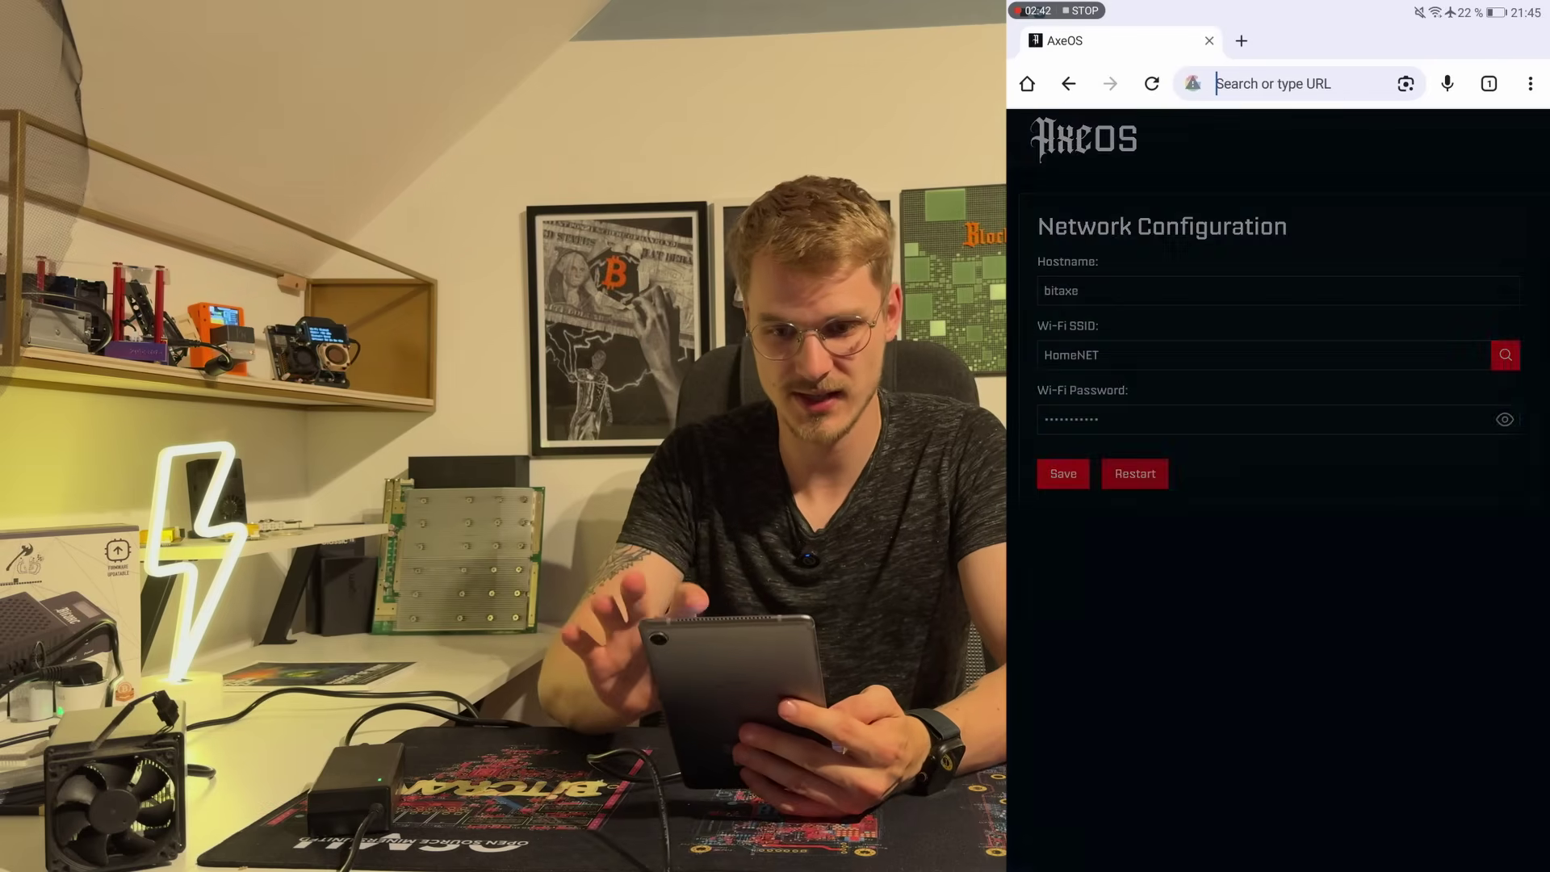
pyautogui.write('1')
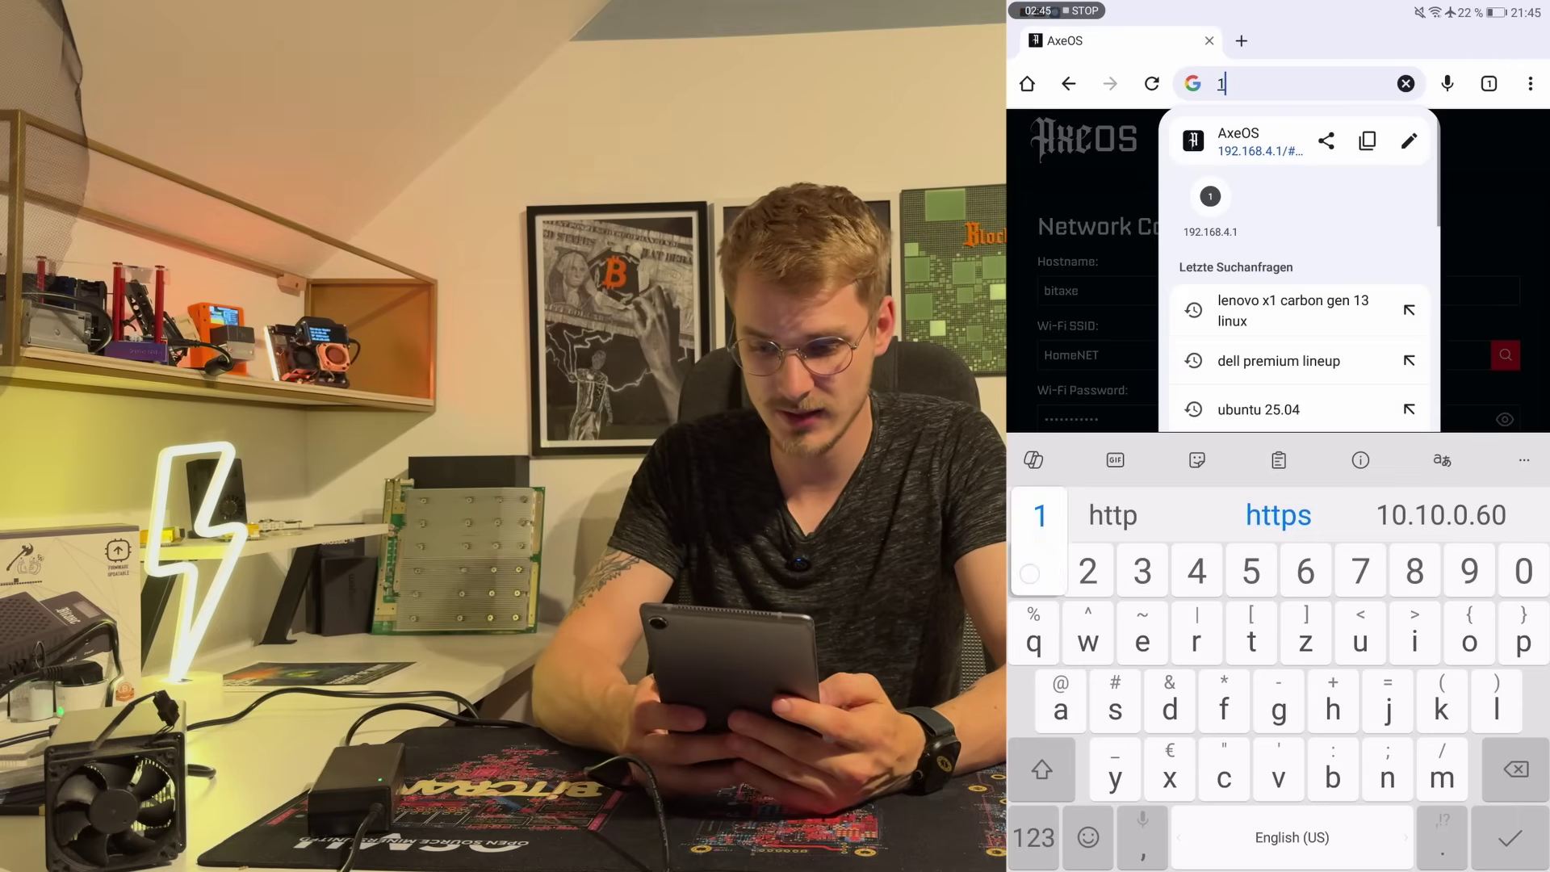
pyautogui.write('0.0')
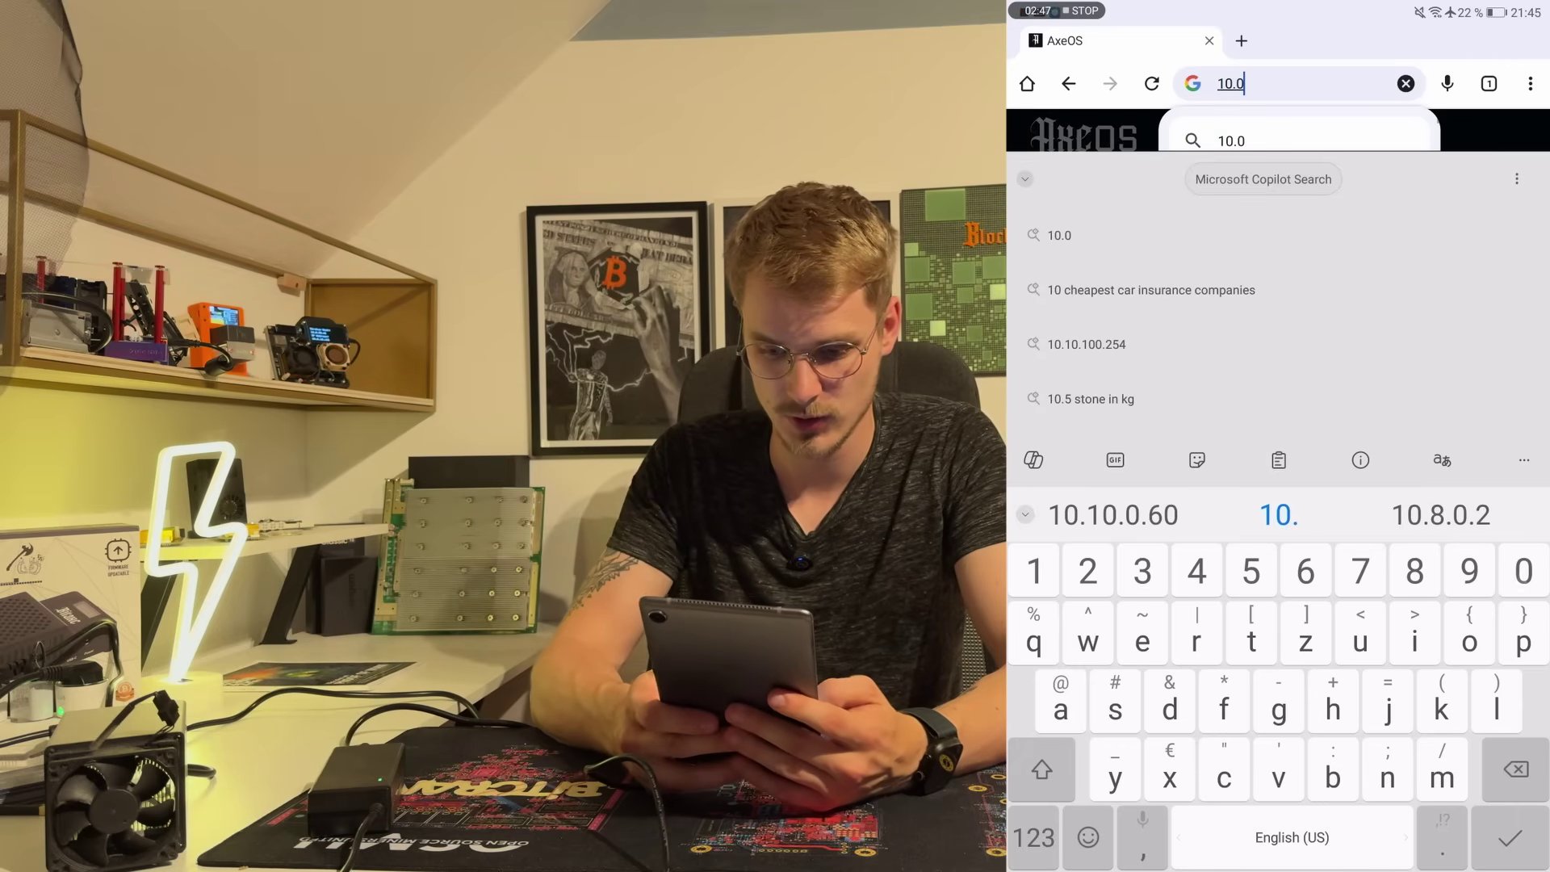
pyautogui.write('.10.')
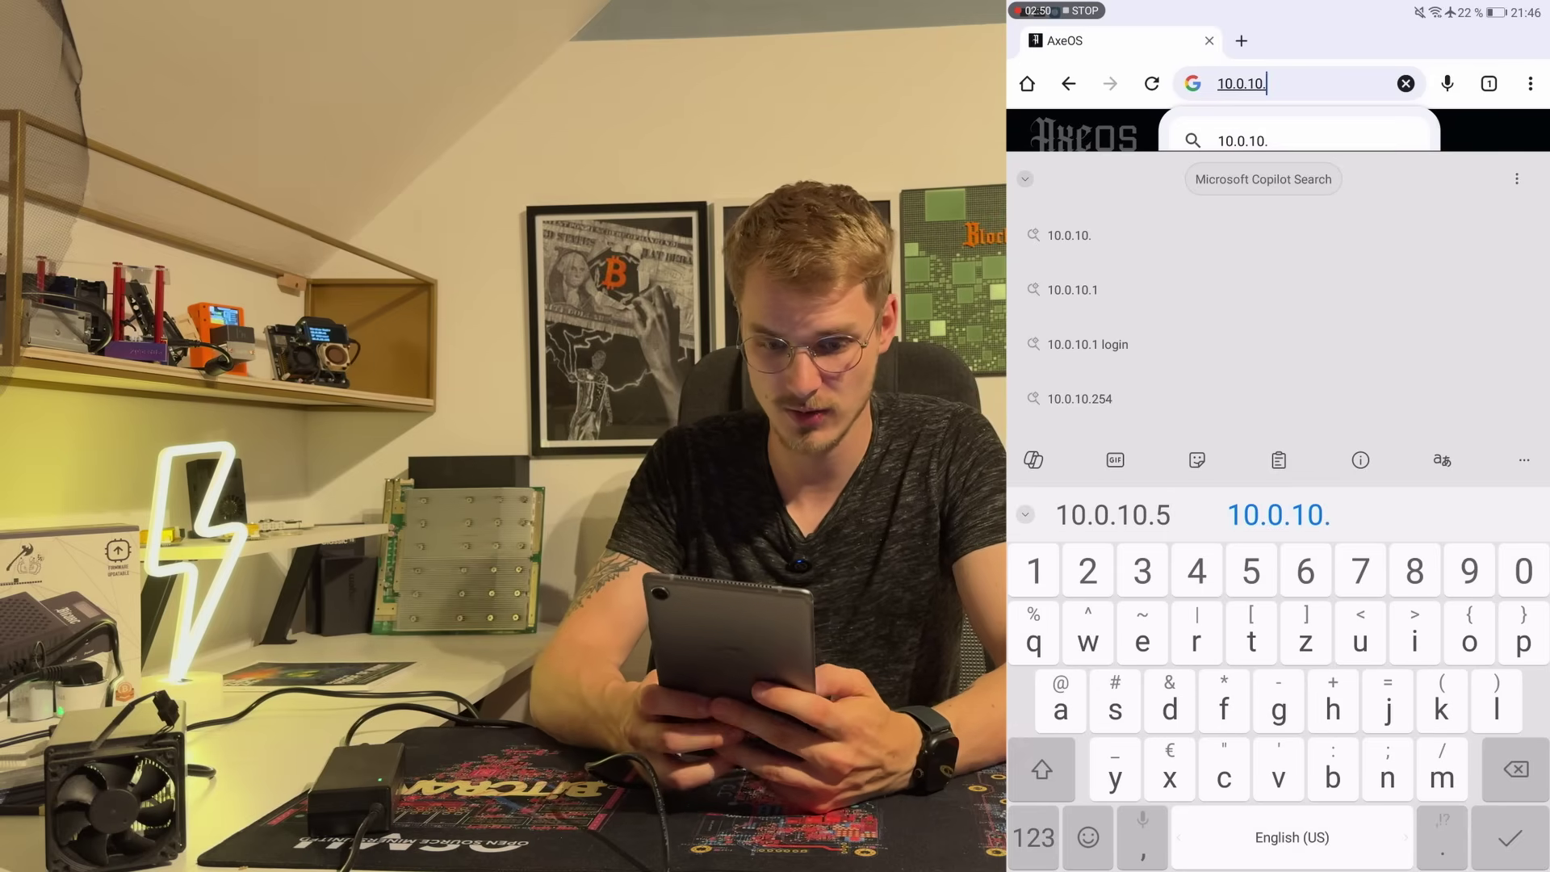
pyautogui.write('186')
pyautogui.press('Return')
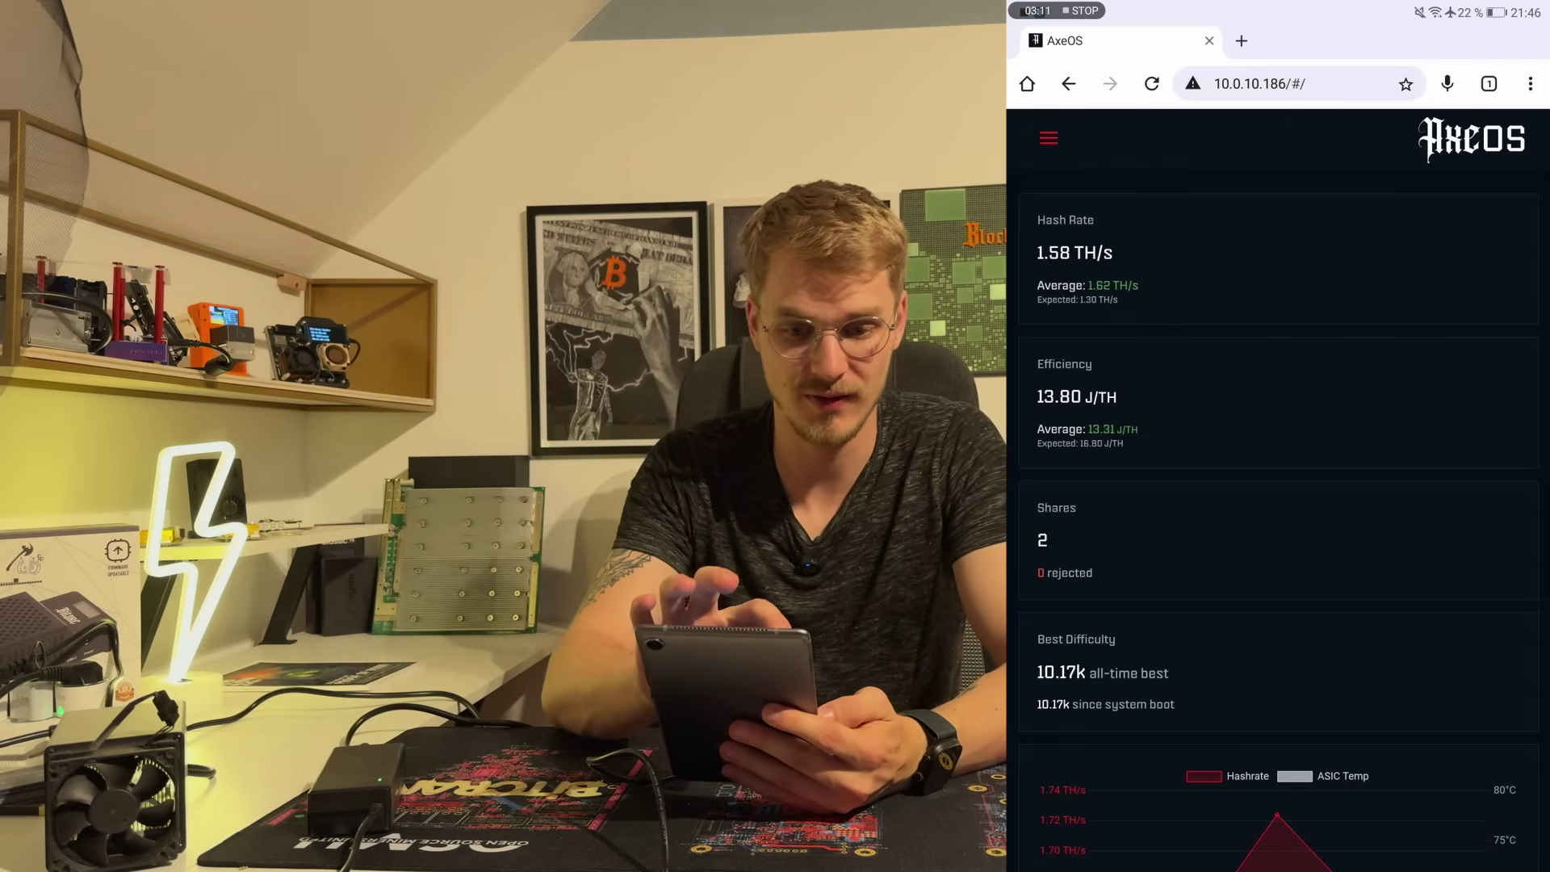
pyautogui.click(1049, 138)
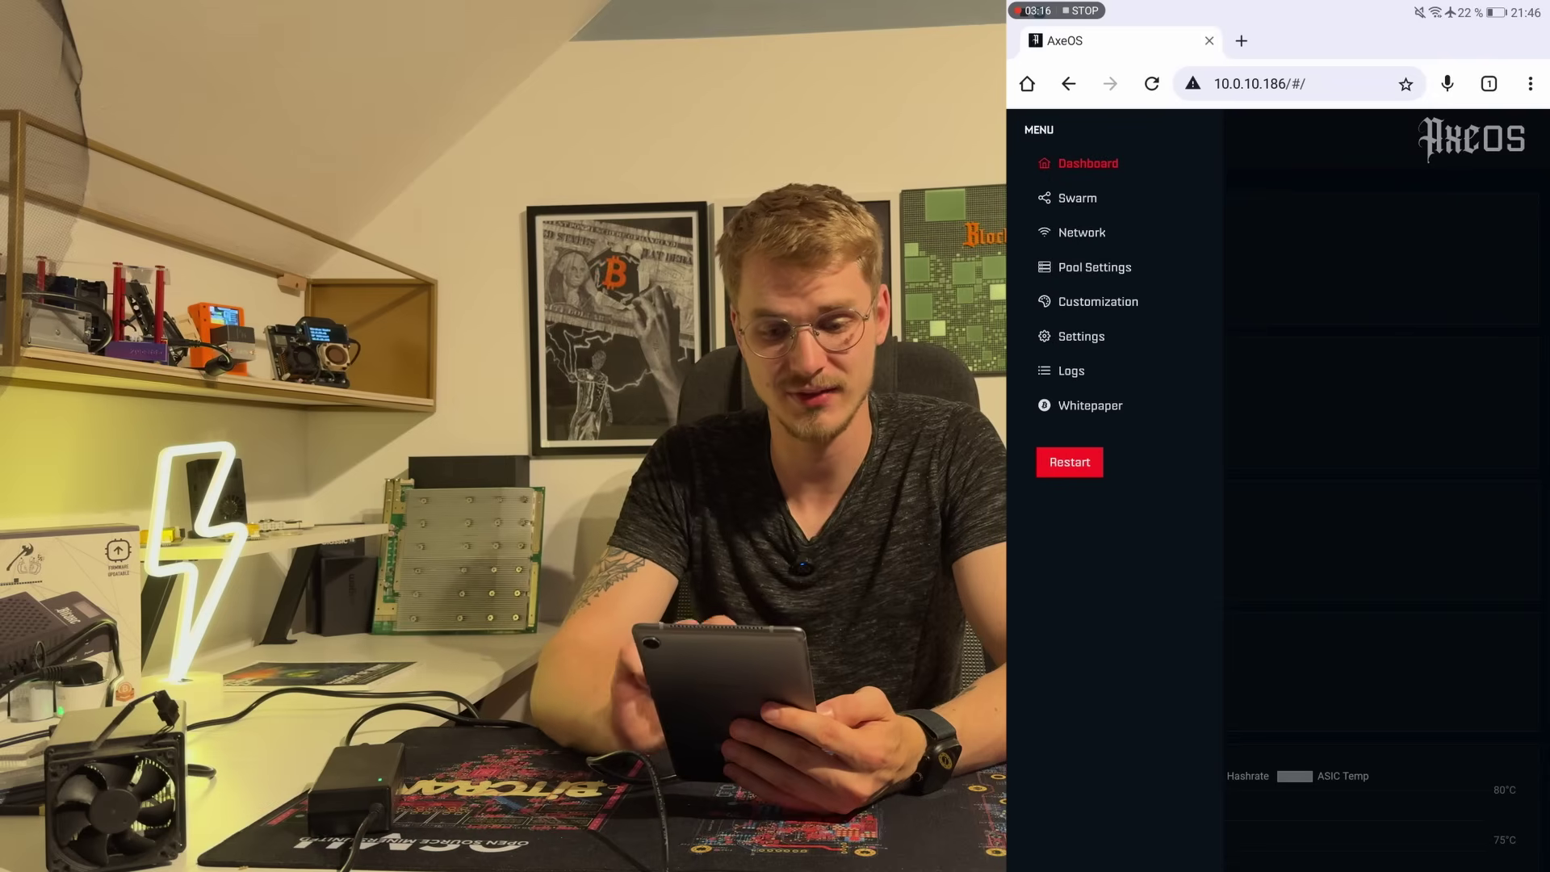
pyautogui.click(1106, 267)
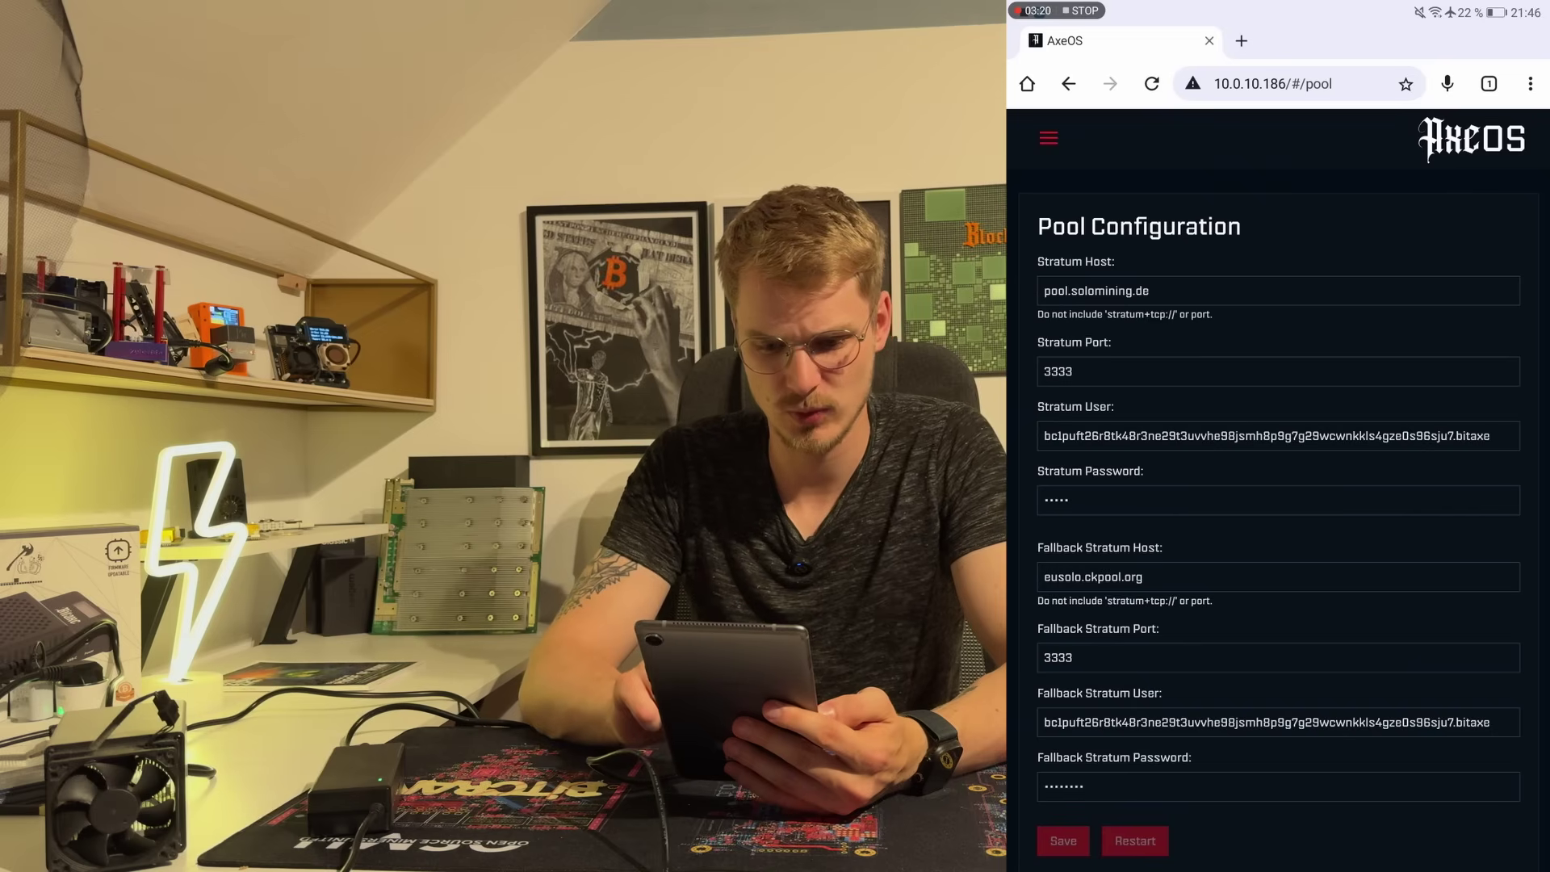
pyautogui.click(1279, 437)
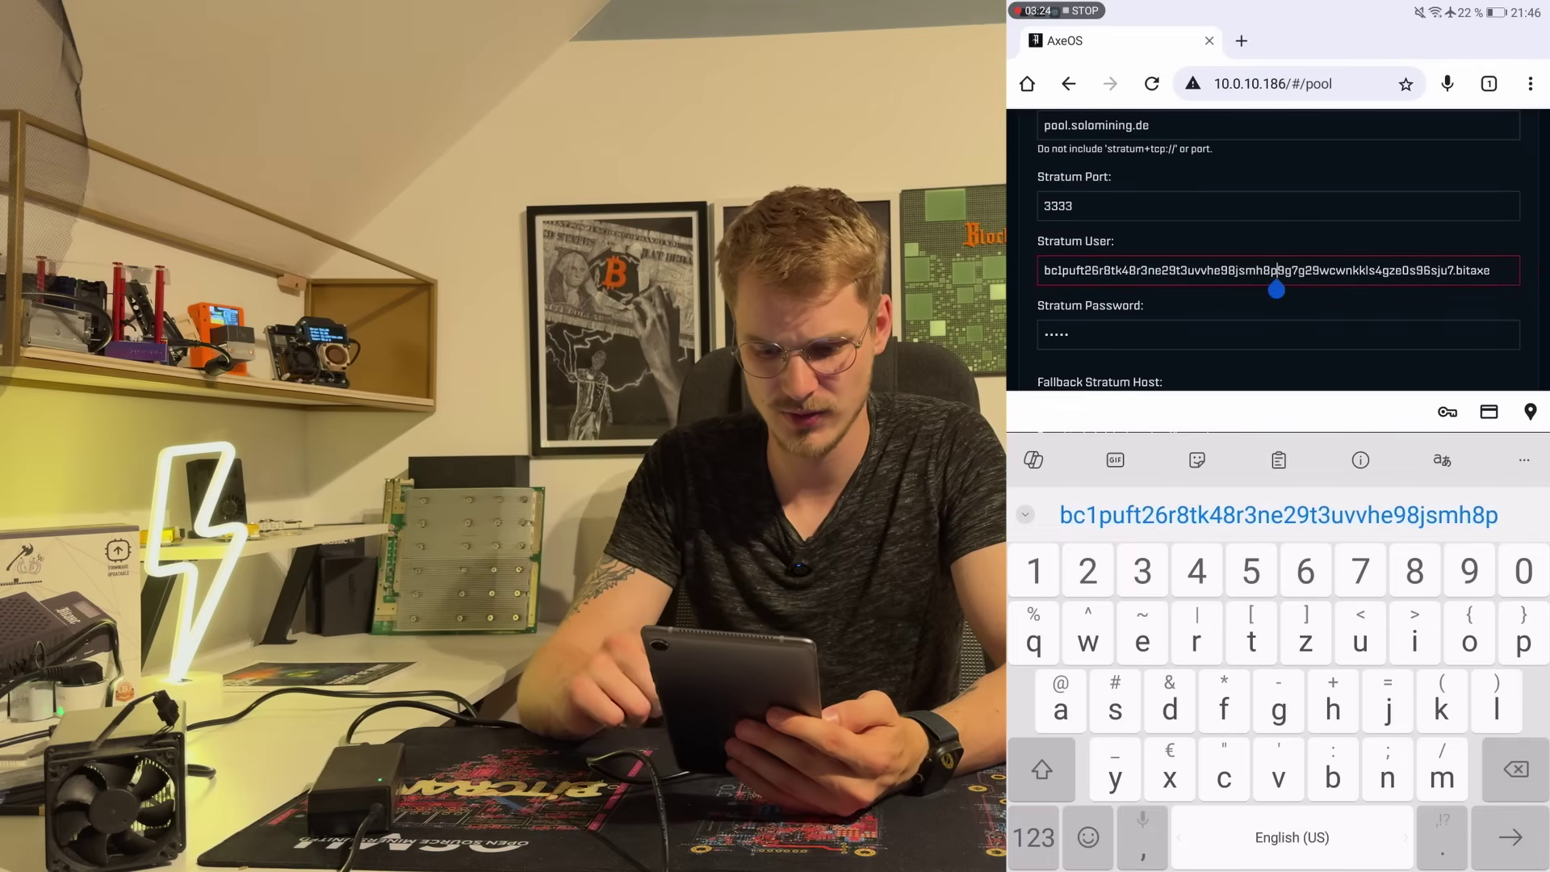
pyautogui.press('Escape')
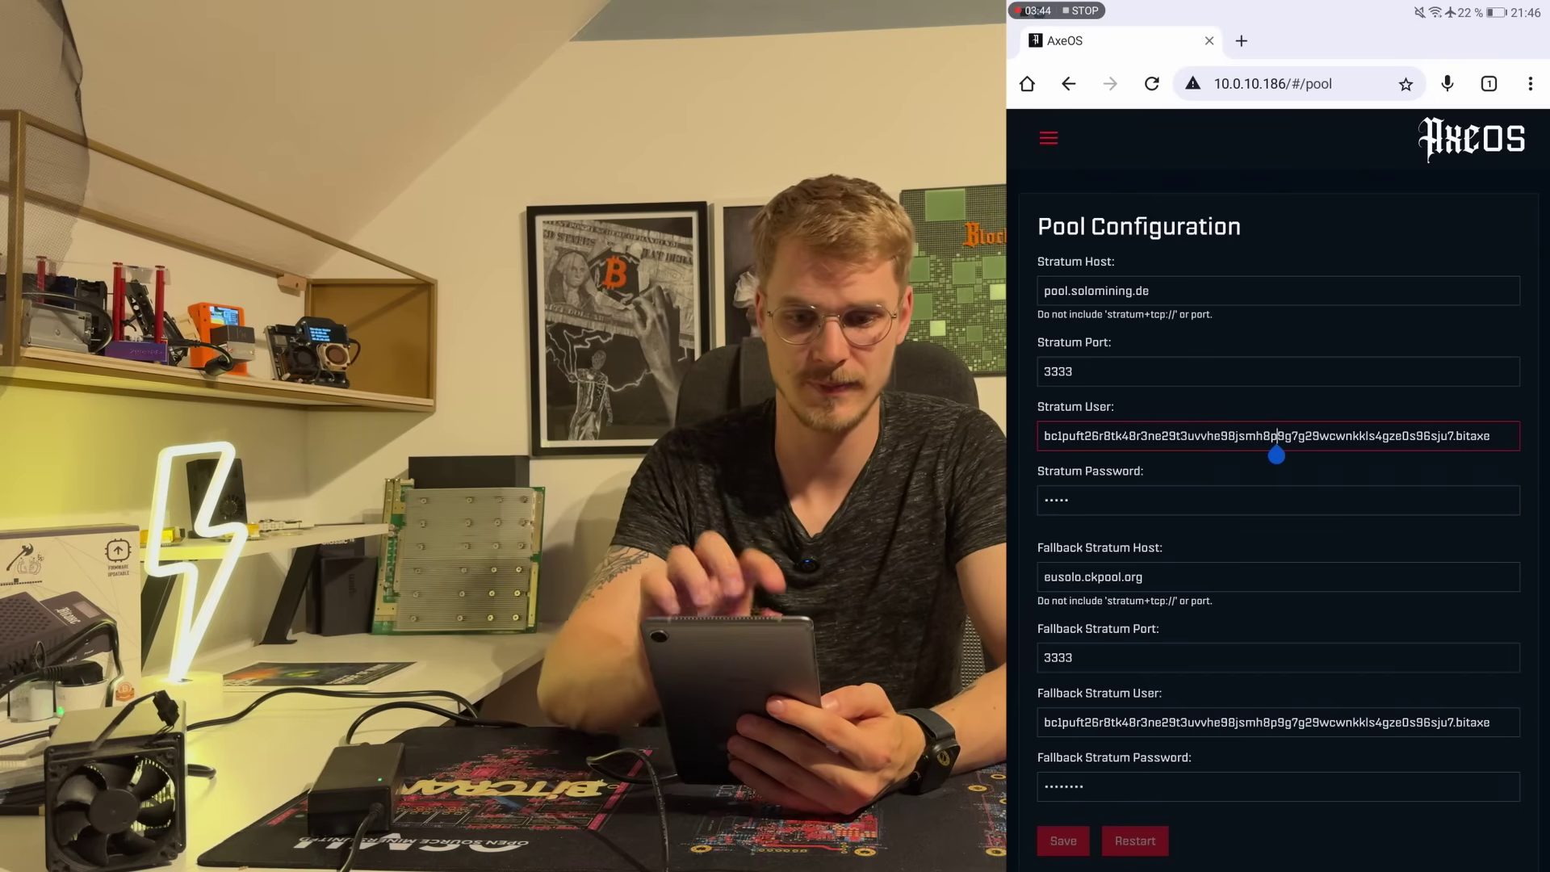
pyautogui.click(1049, 138)
pyautogui.click(1074, 266)
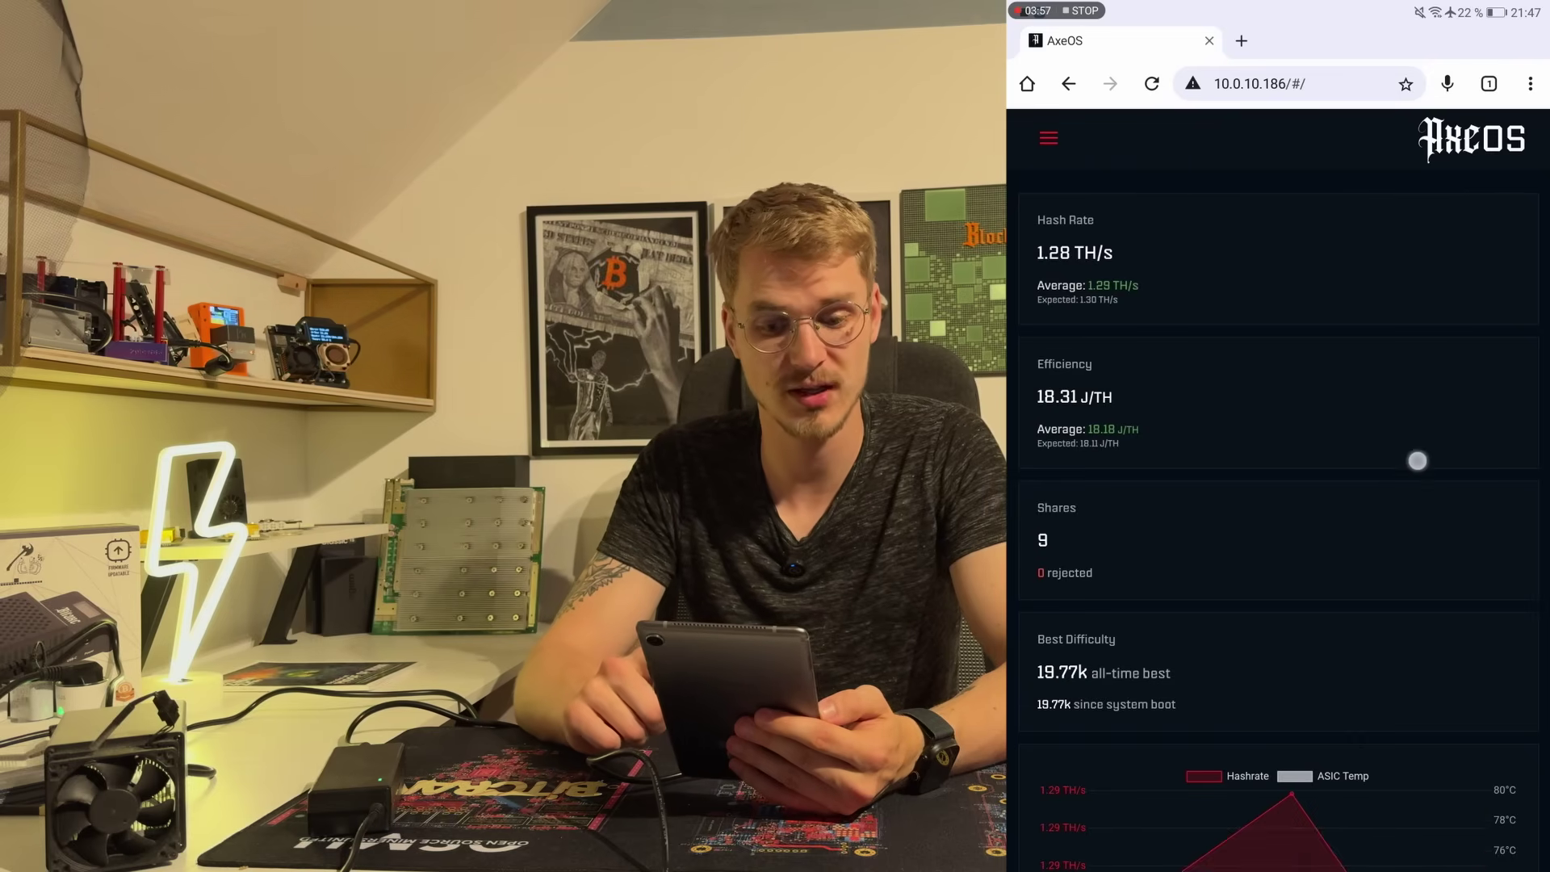
pyautogui.scroll(-3, 1417, 460)
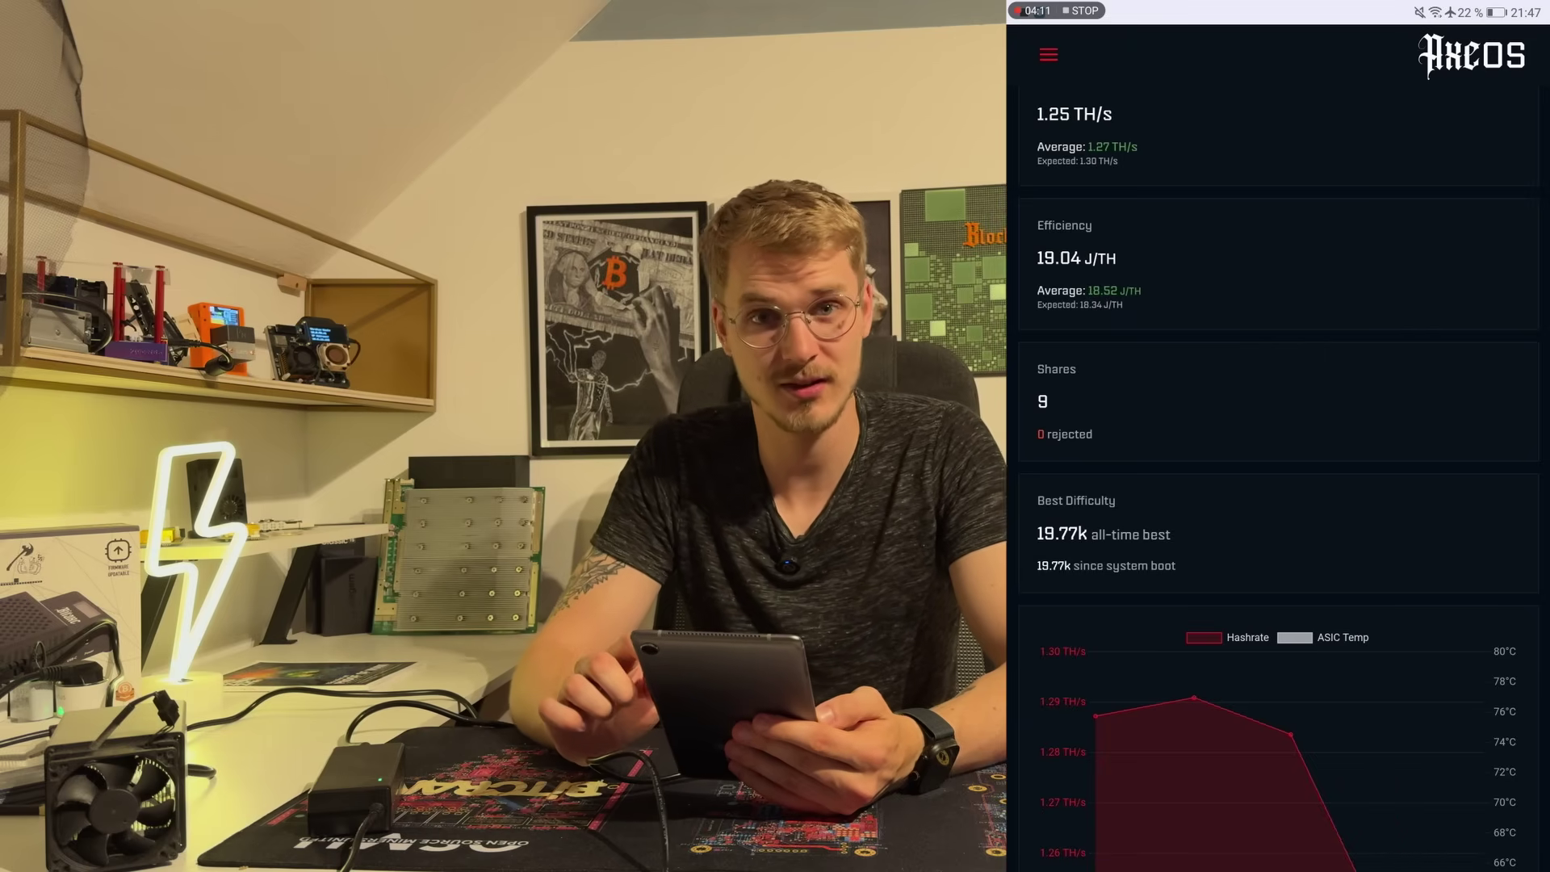
pyautogui.scroll(-3, 1405, 565)
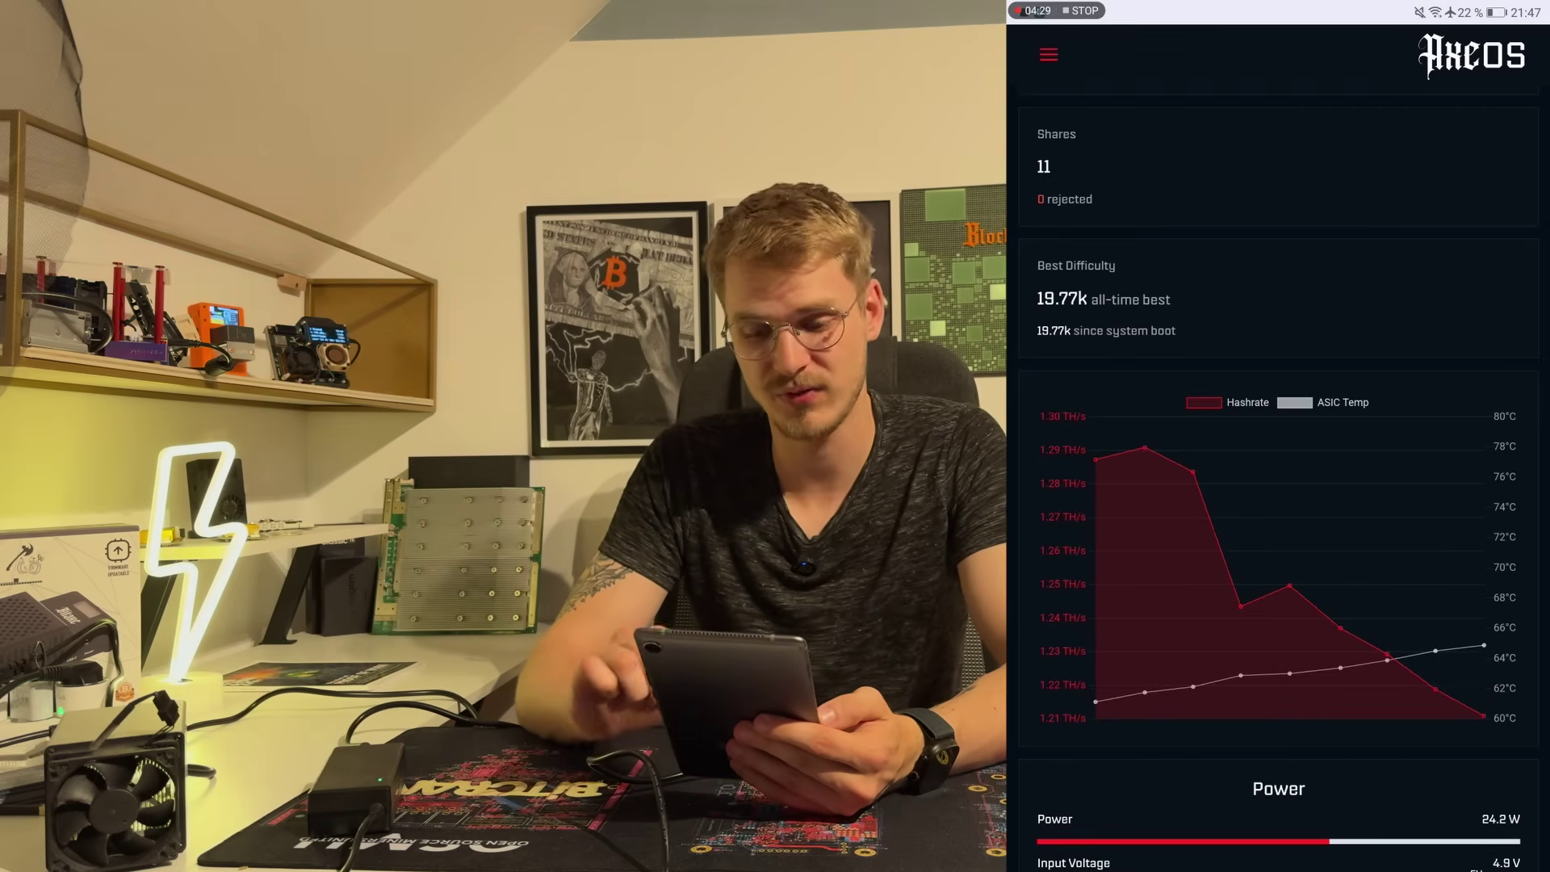
pyautogui.scroll(-2, 1278, 484)
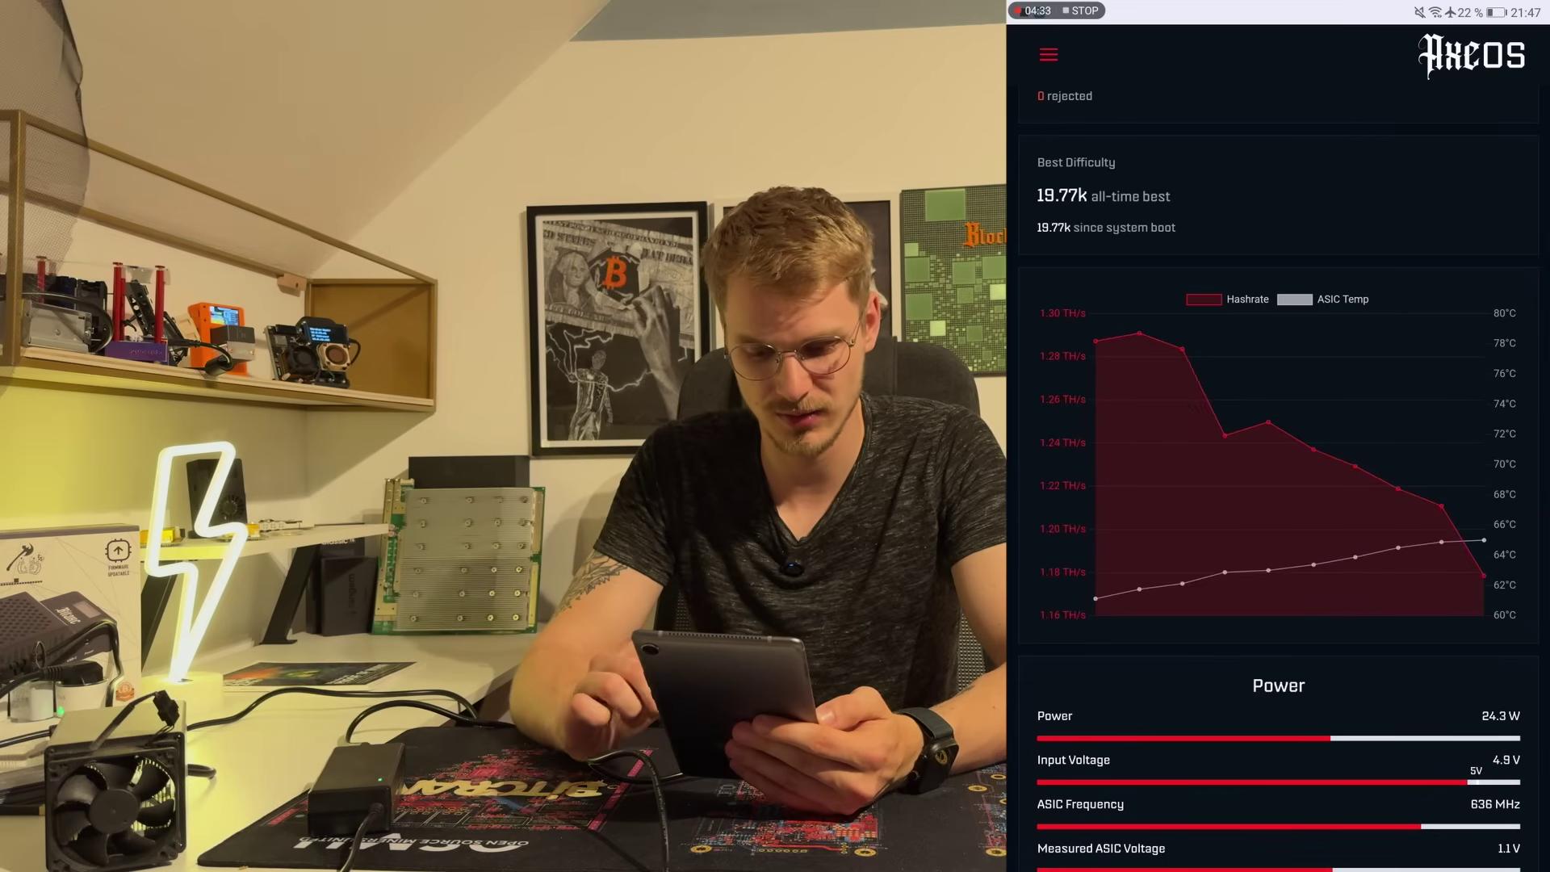
pyautogui.scroll(-3, 1445, 670)
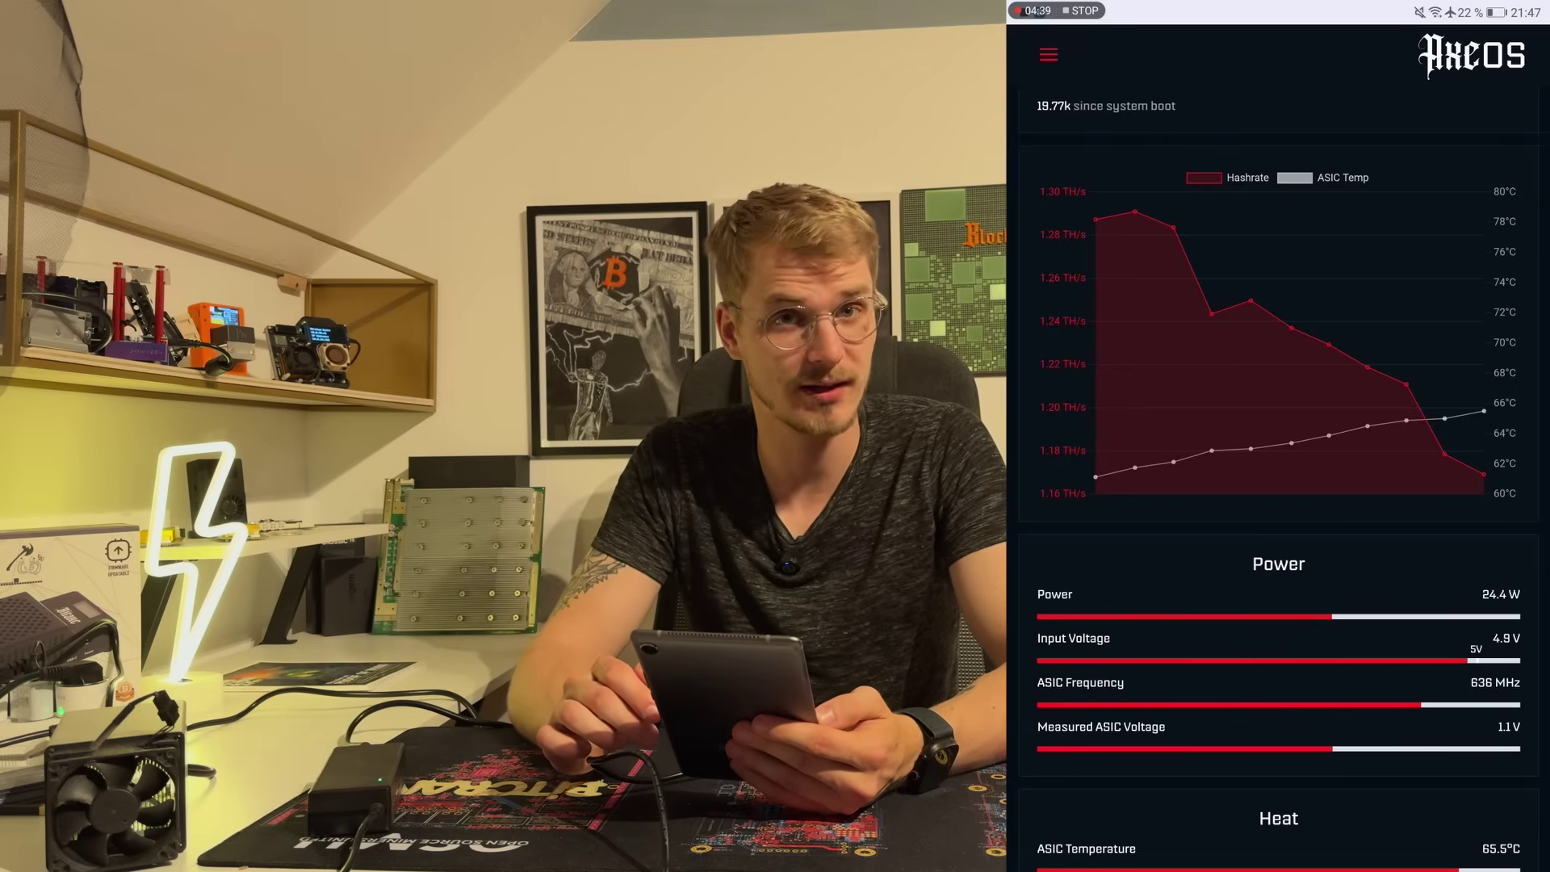
pyautogui.click(1437, 587)
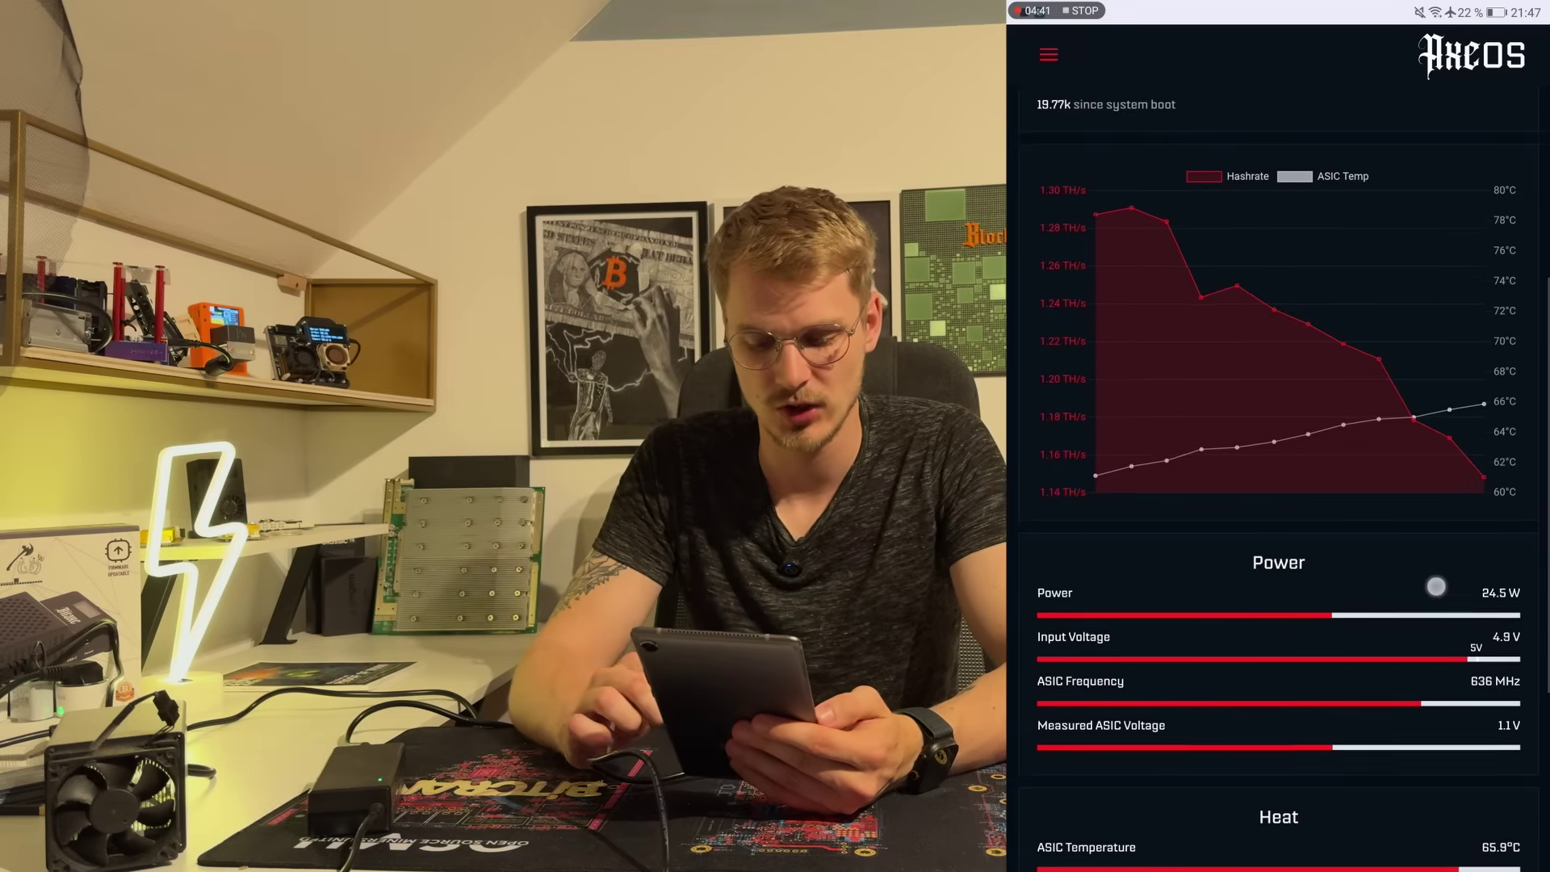
pyautogui.moveTo(1437, 586); pyautogui.dragTo(1461, 453)
pyautogui.moveTo(1453, 642); pyautogui.dragTo(1483, 445)
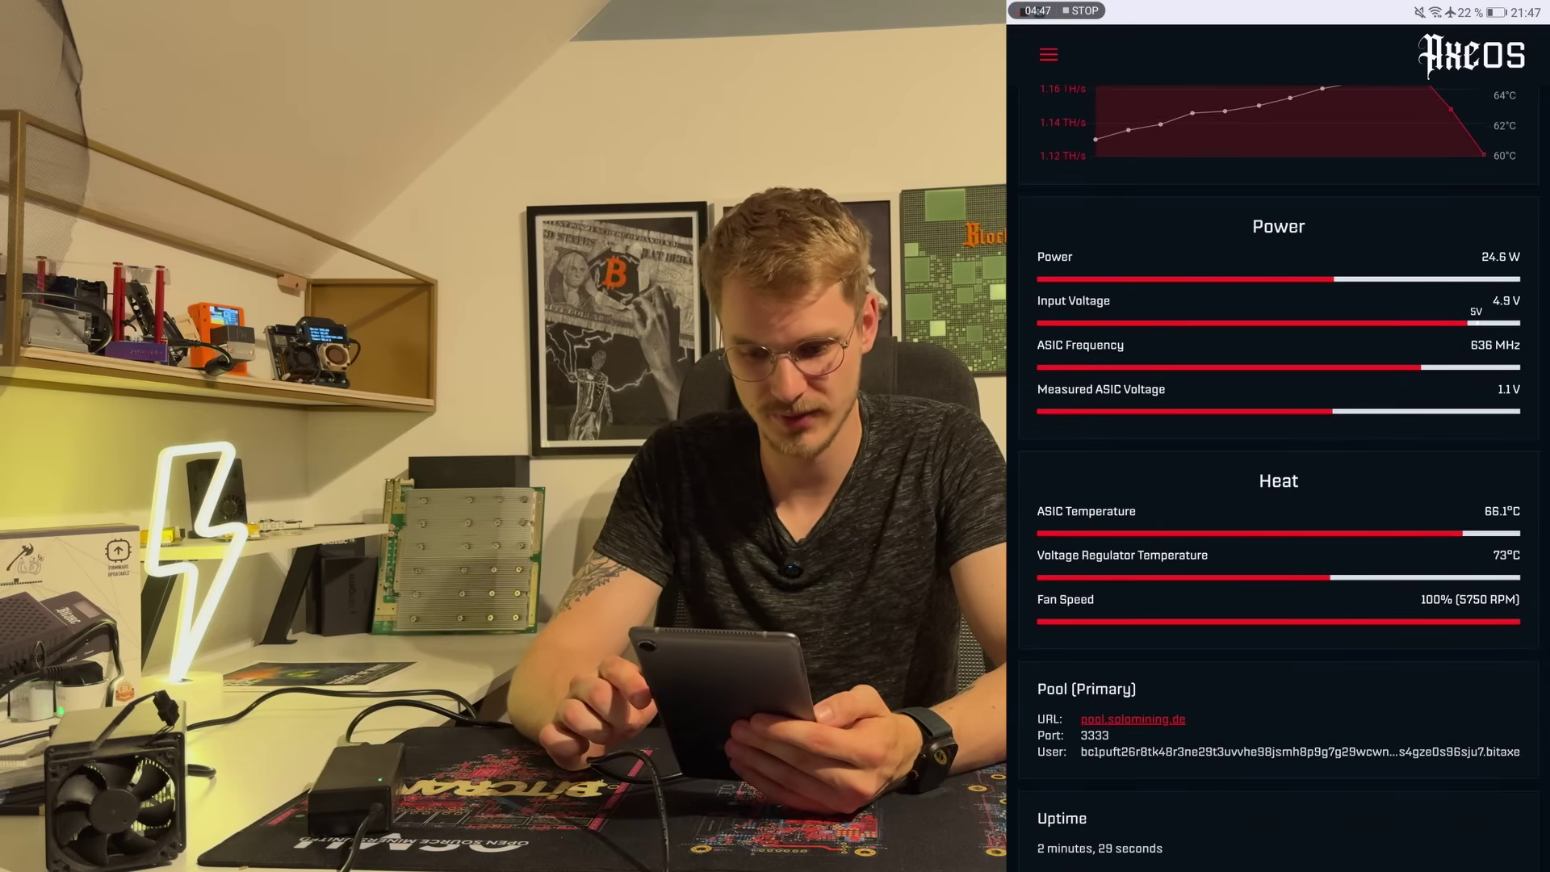
pyautogui.moveTo(1488, 452); pyautogui.dragTo(1500, 402)
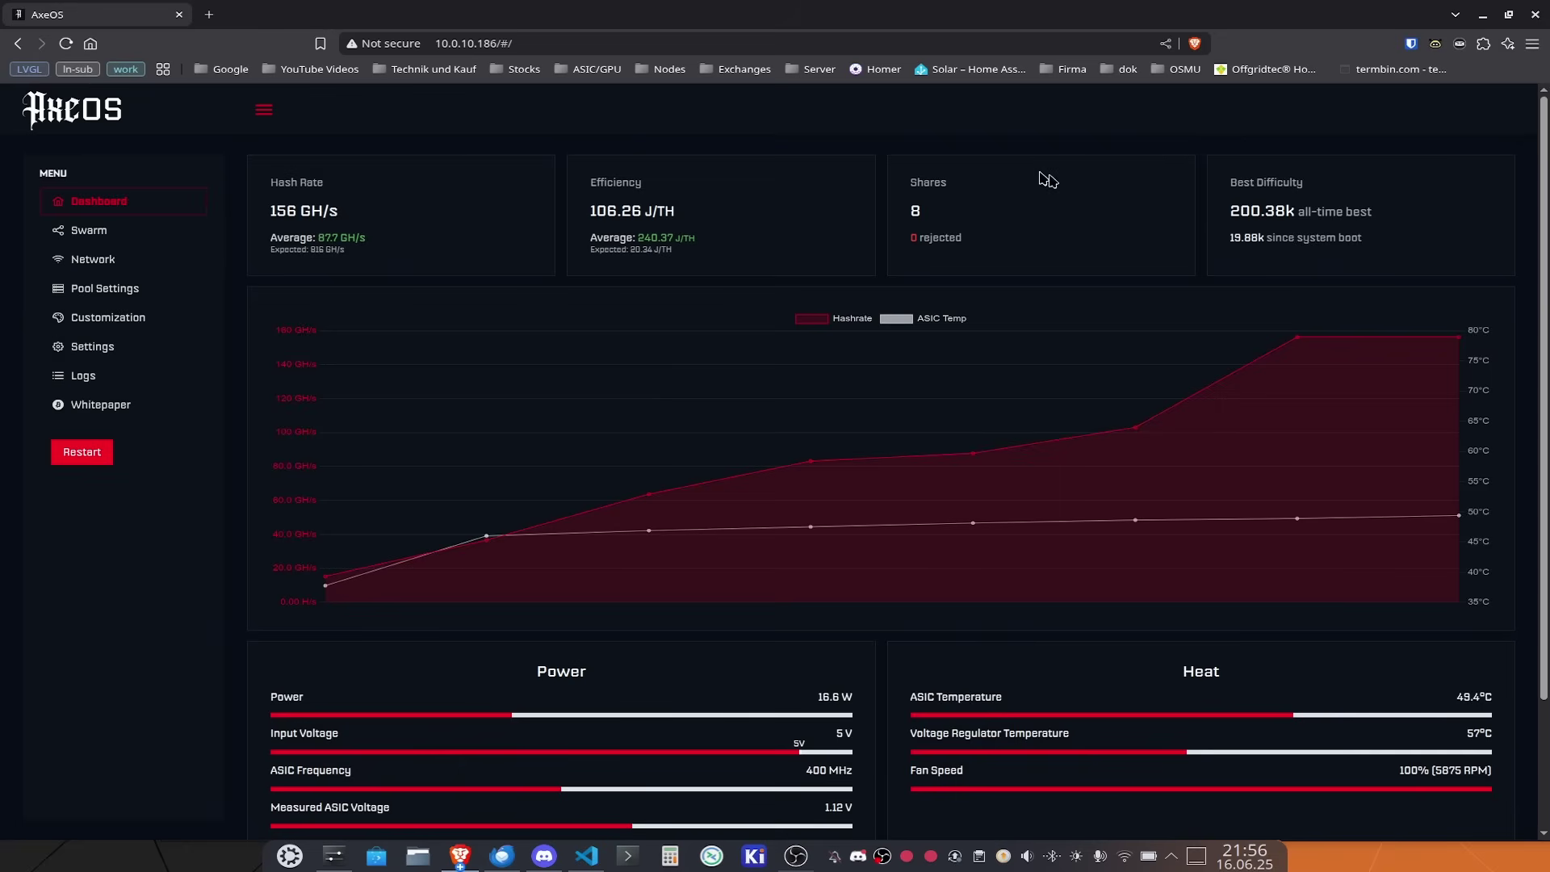
pyautogui.scroll(-2, 961, 160)
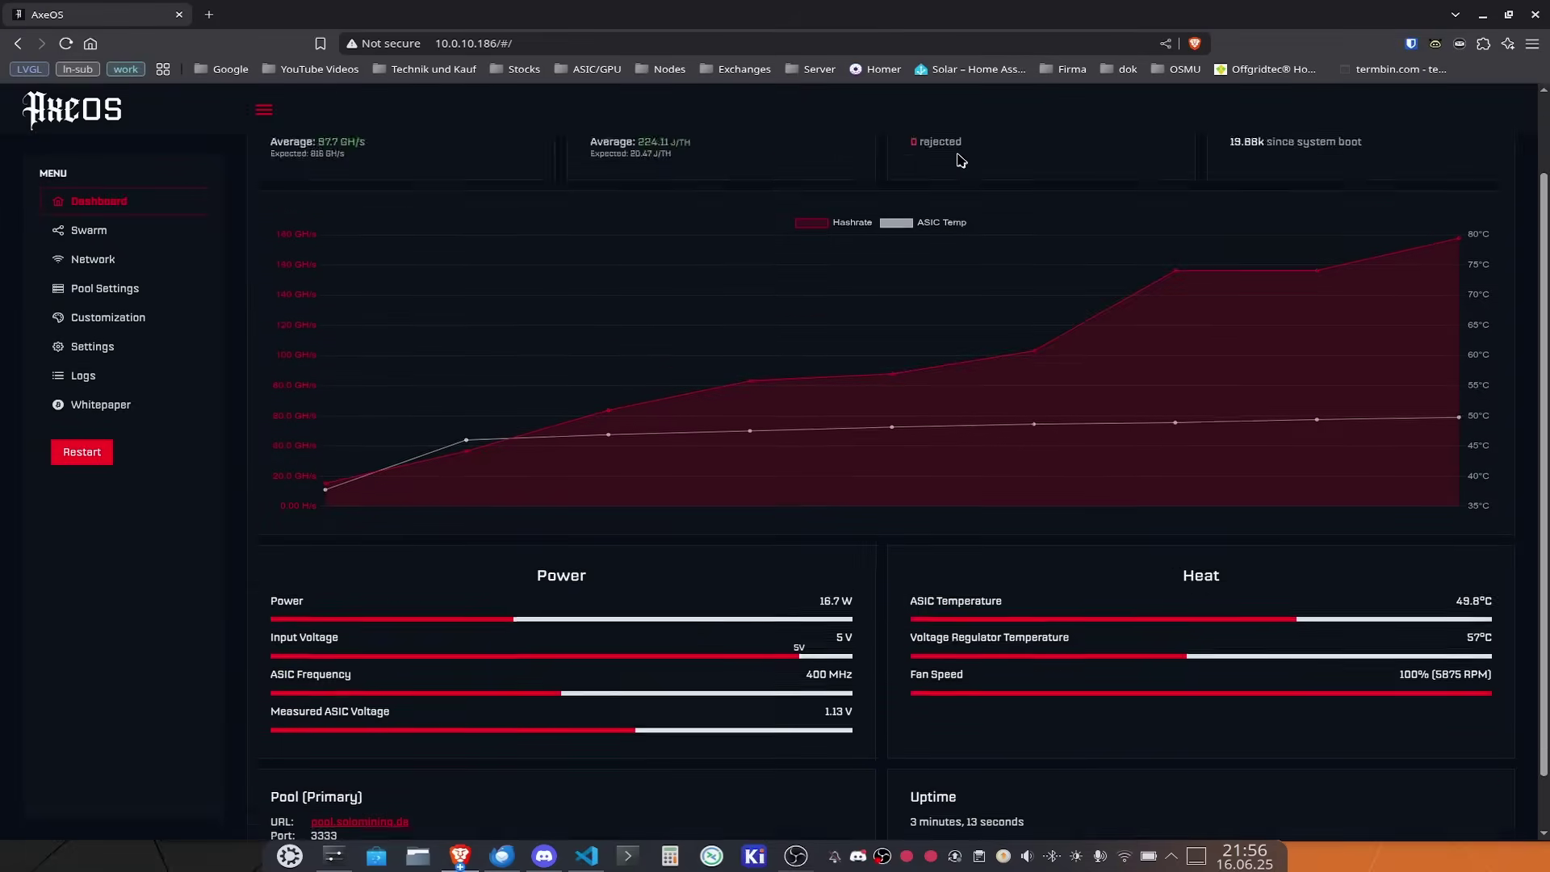
pyautogui.scroll(2, 961, 160)
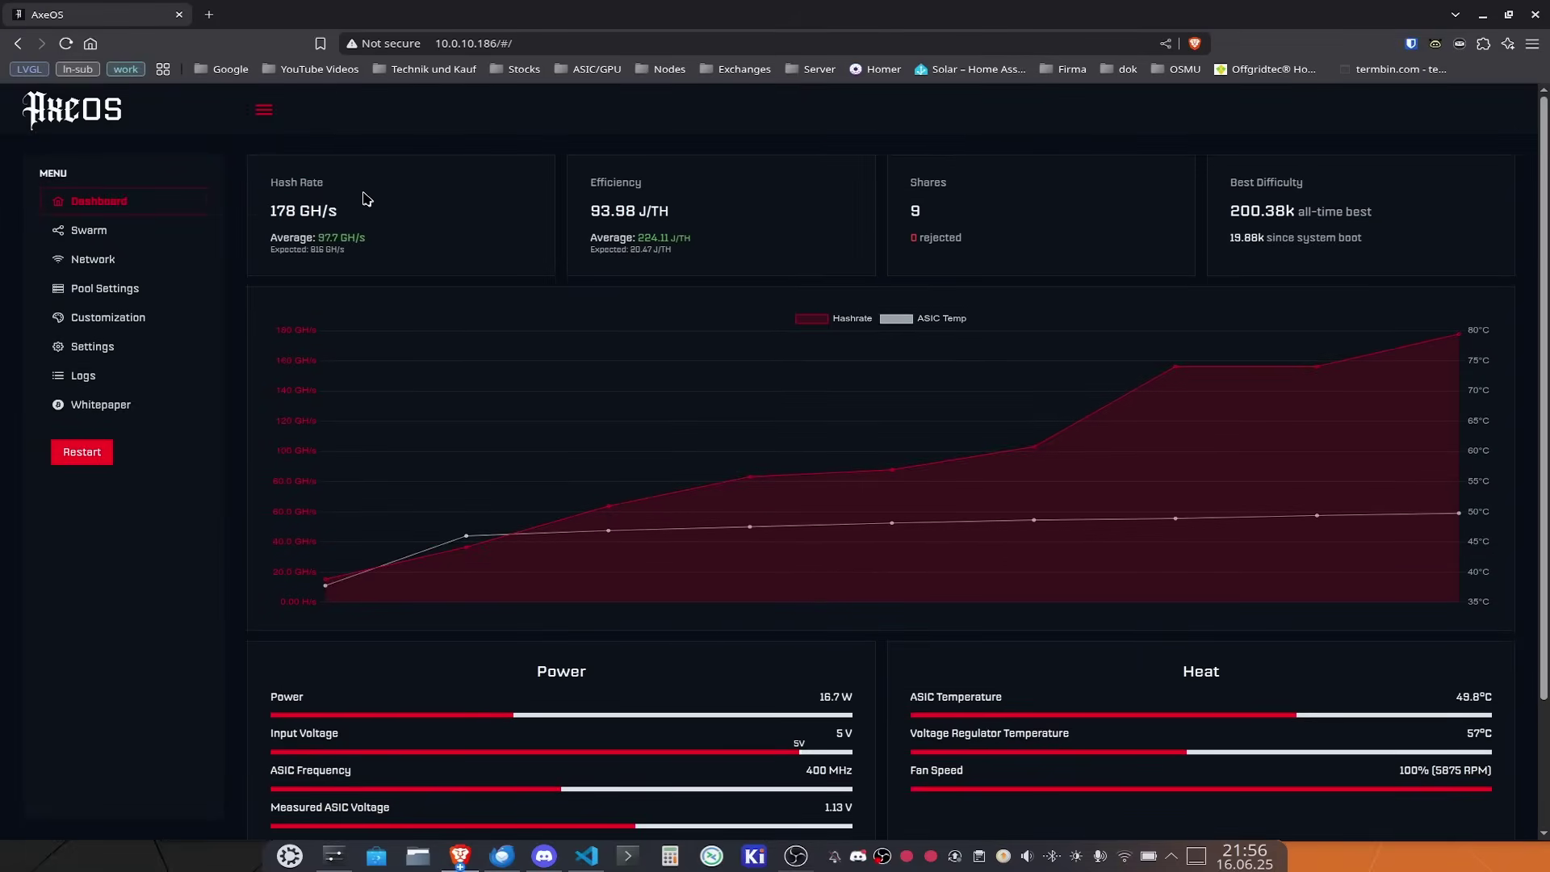
pyautogui.click(95, 234)
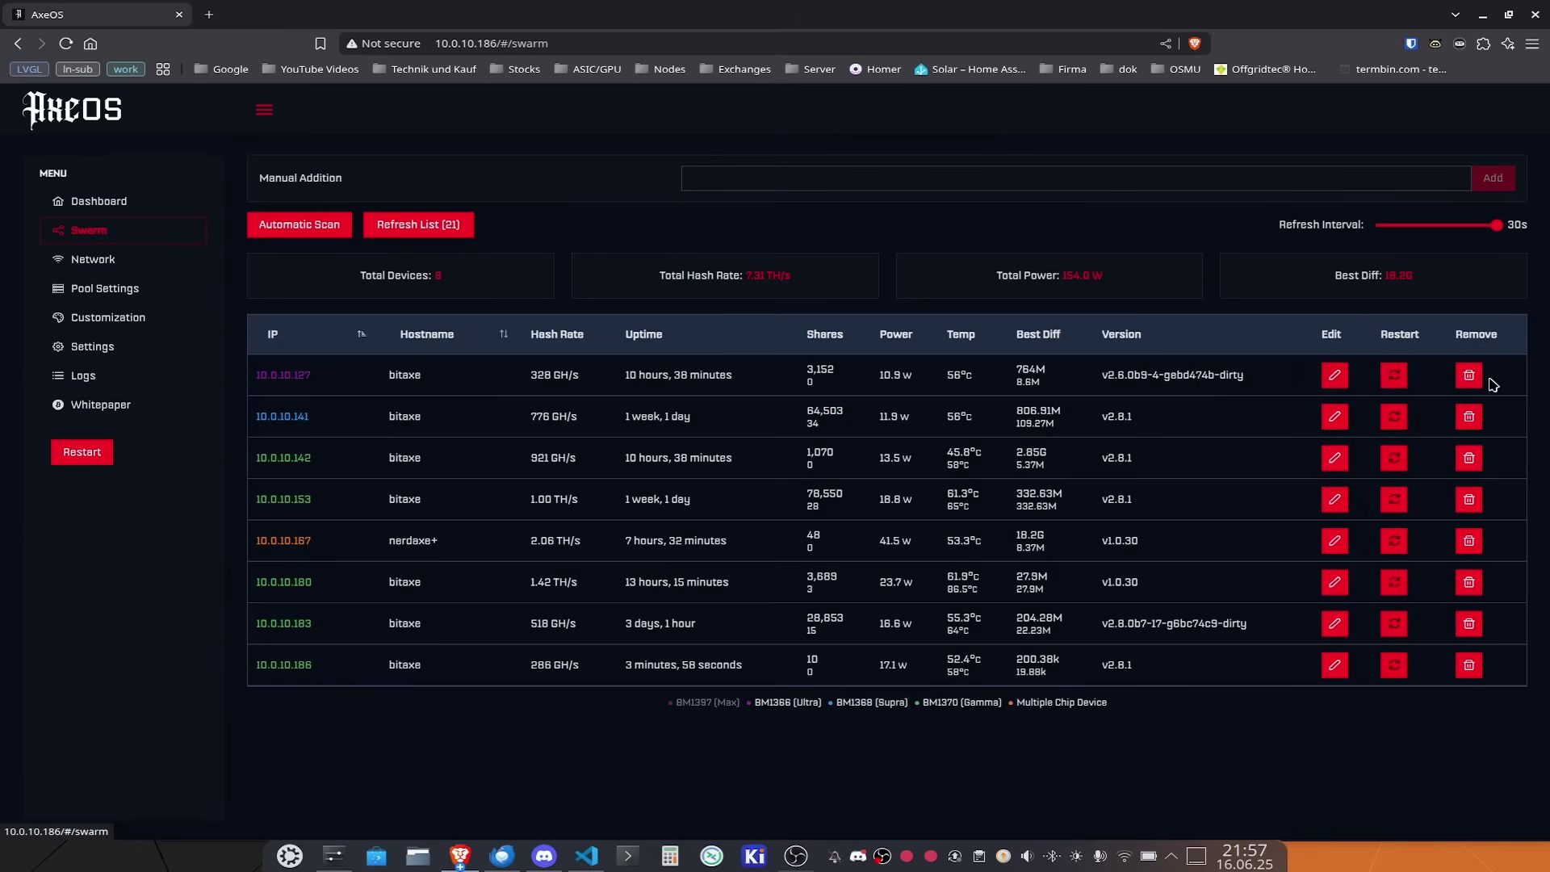
# View and close the 10.0.10.127 miner's settings, then open the 10.0.10.153 miner's settings.
pyautogui.click(1335, 376)
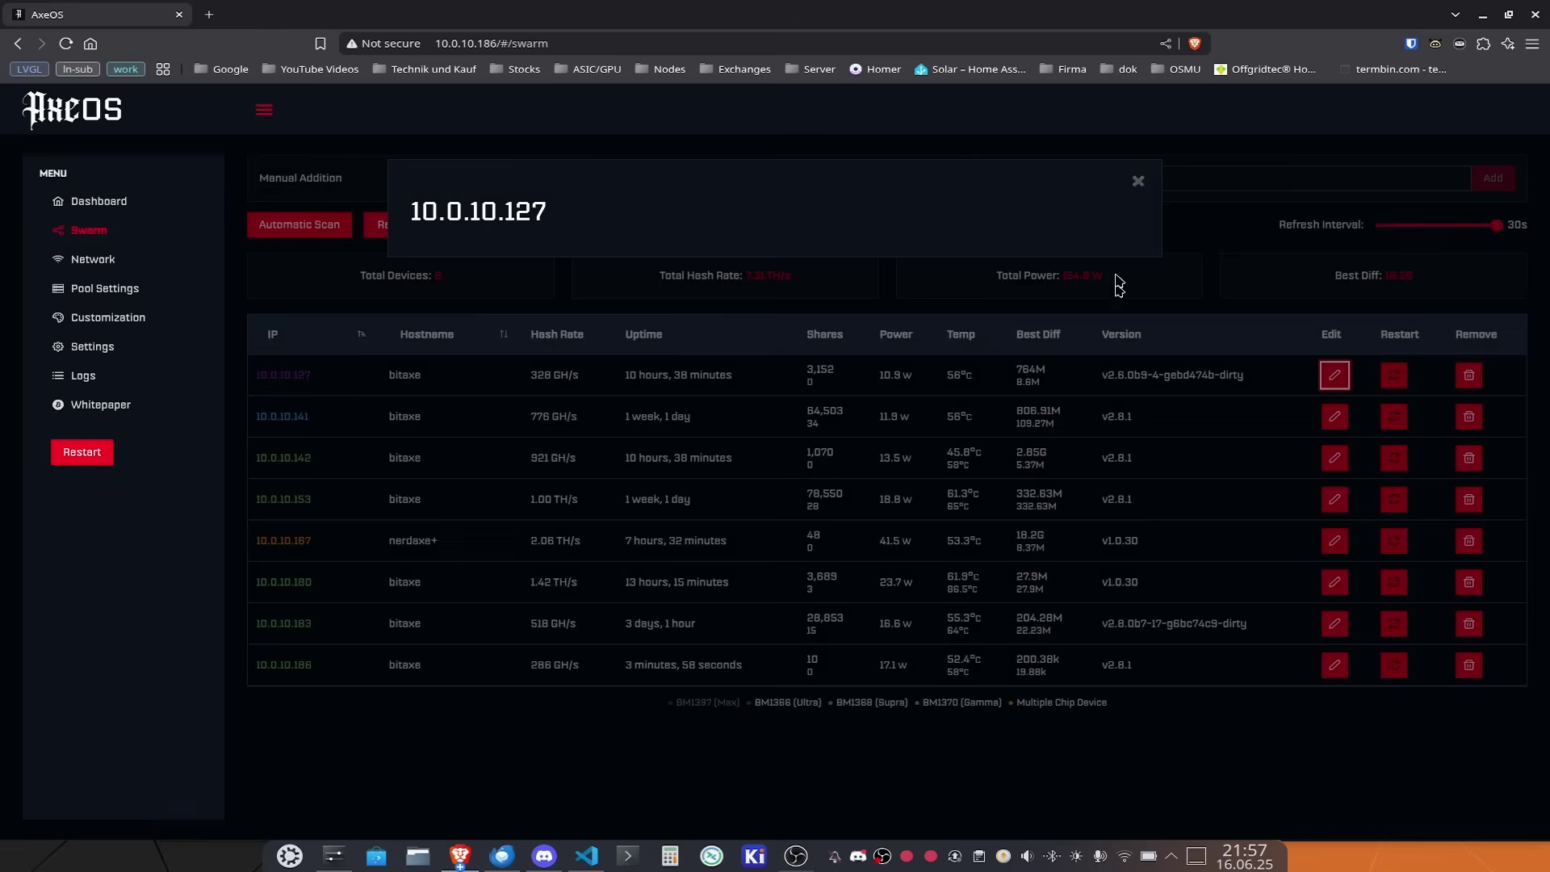
pyautogui.click(1138, 182)
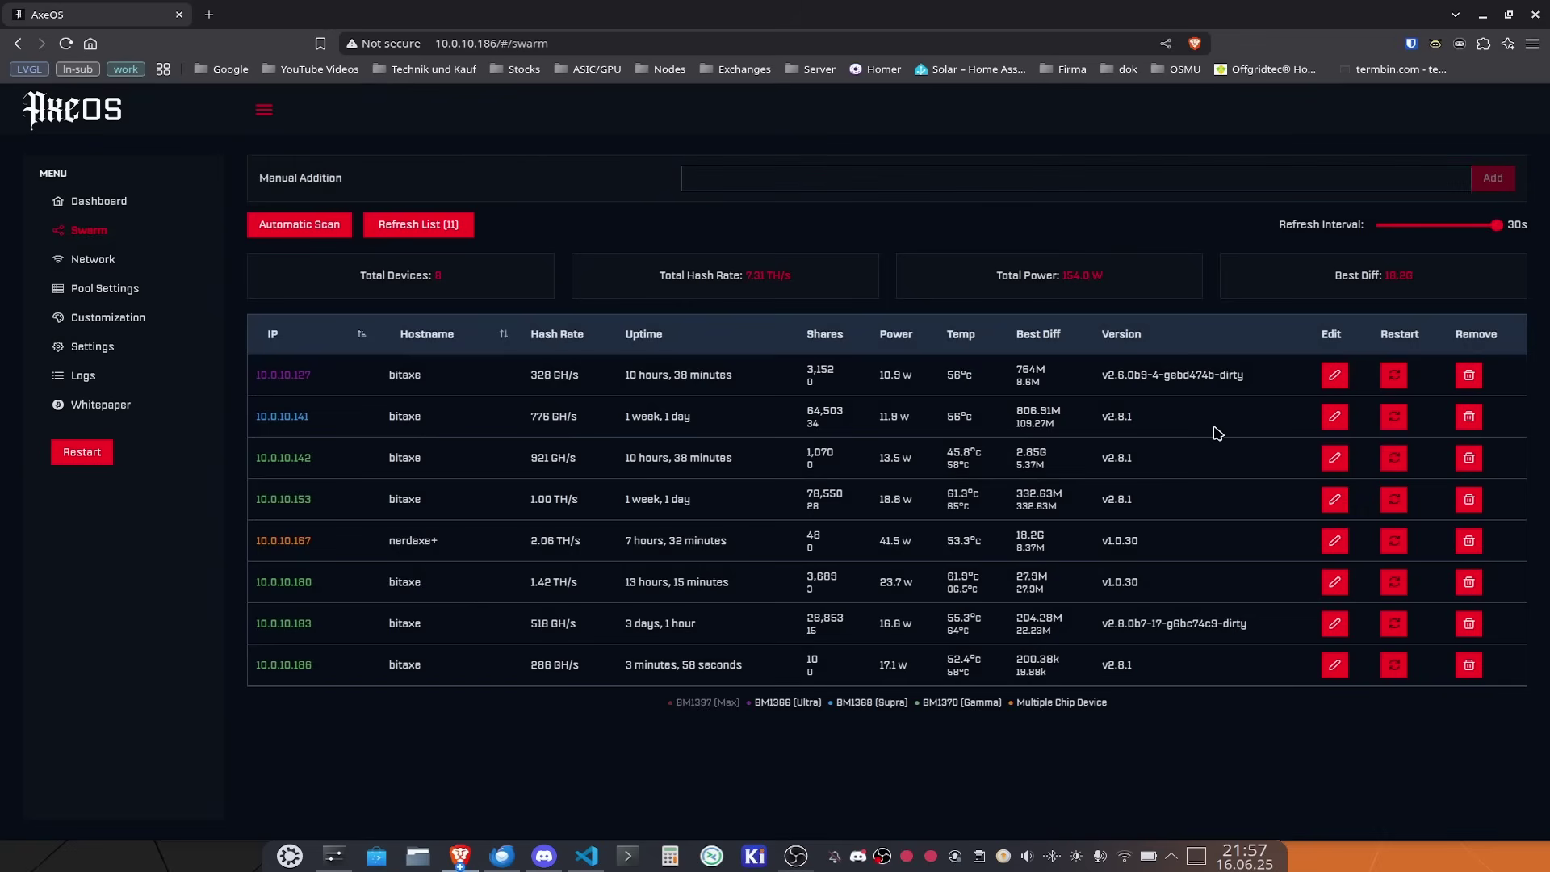
pyautogui.click(1335, 500)
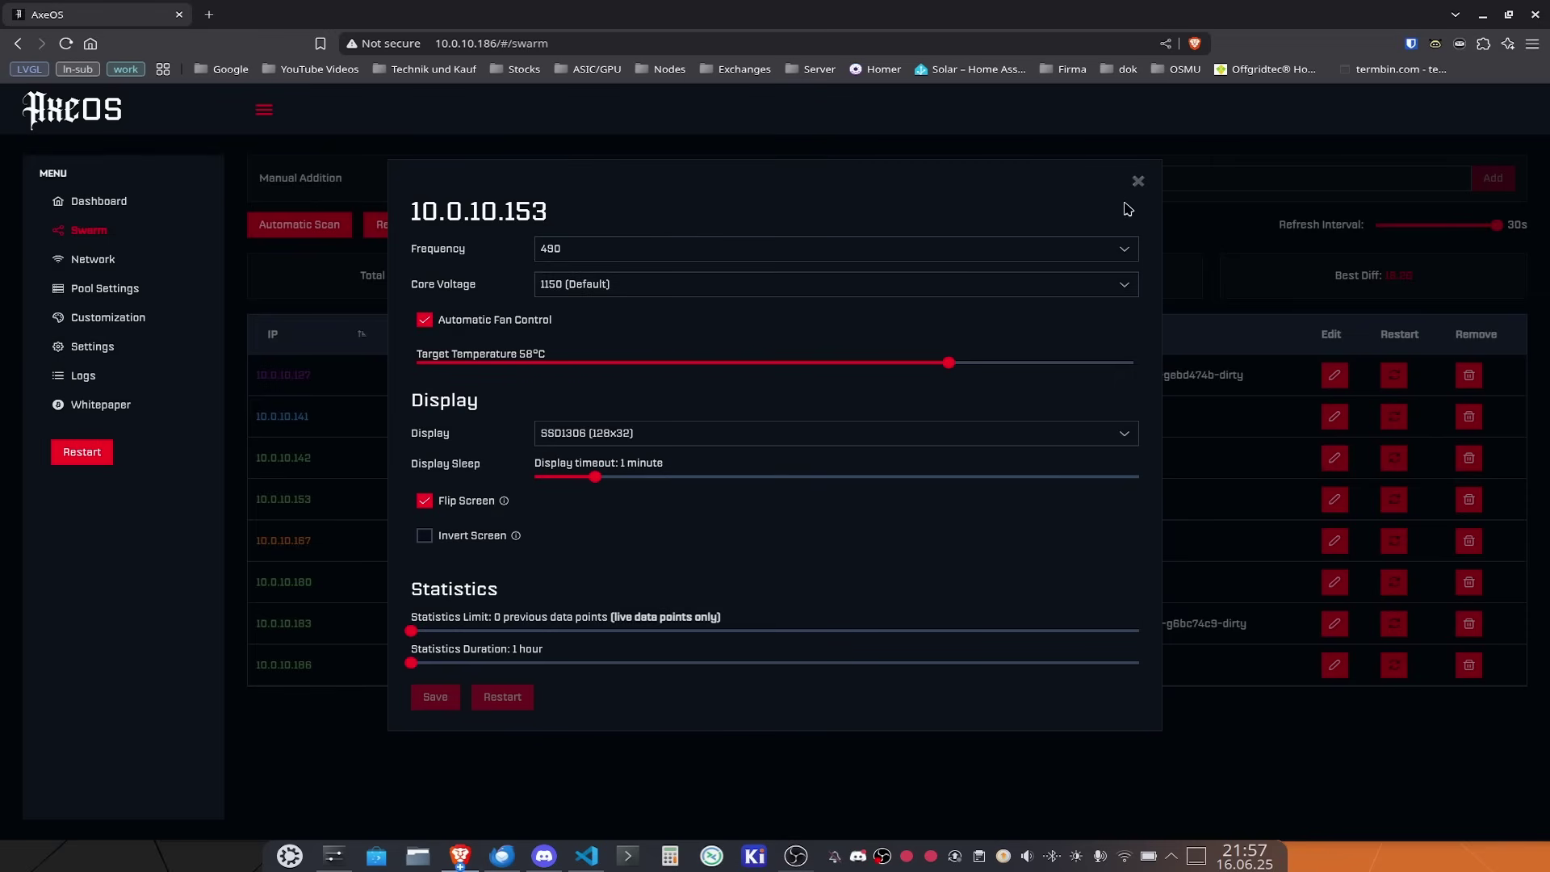
pyautogui.click(1139, 182)
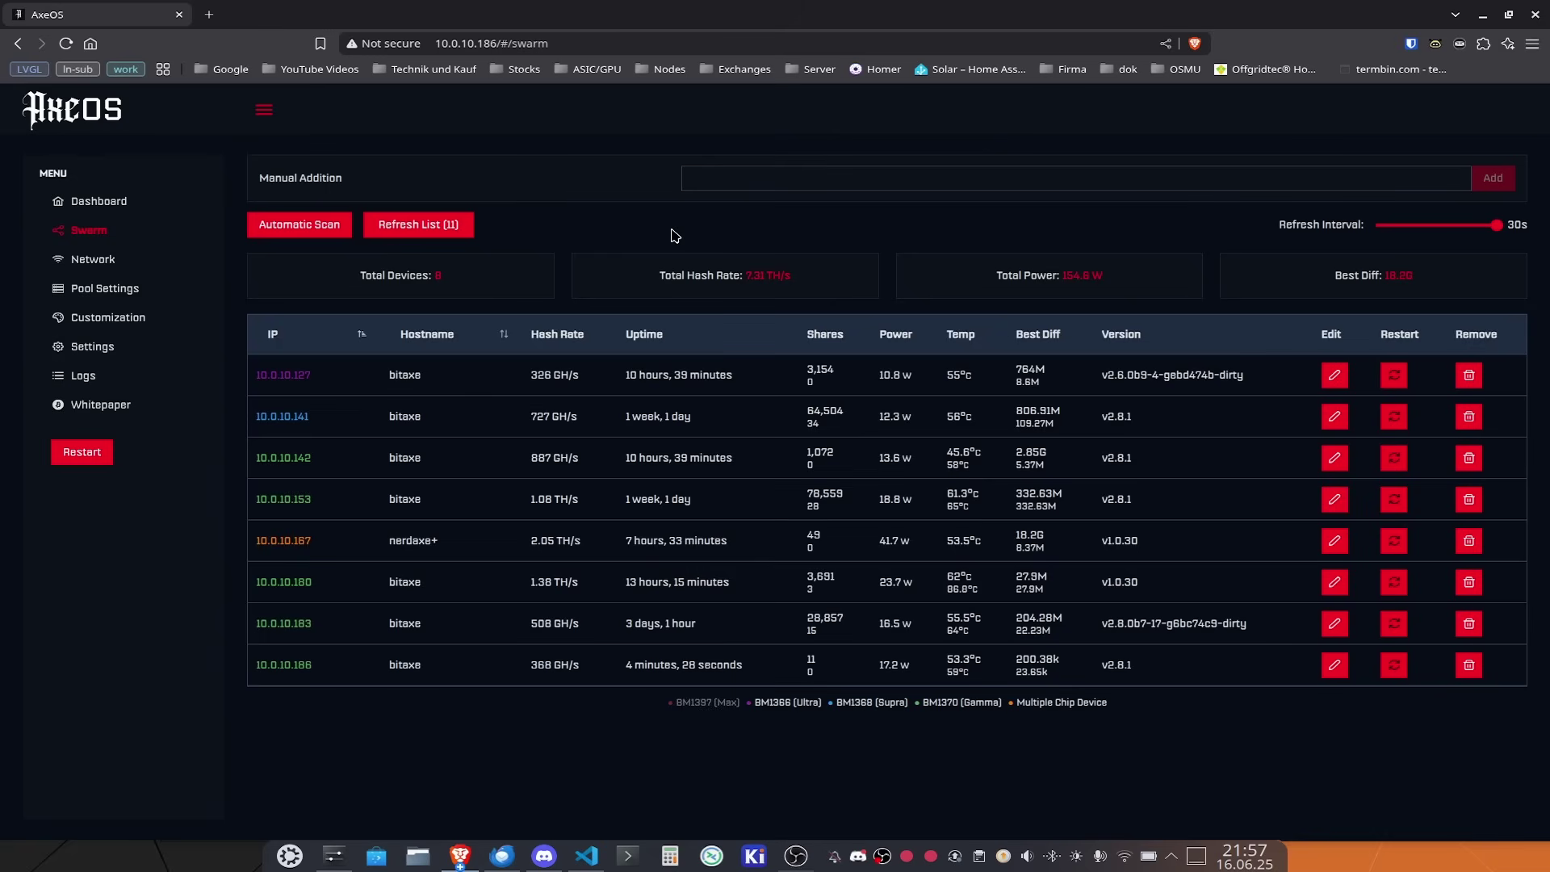
pyautogui.click(119, 271)
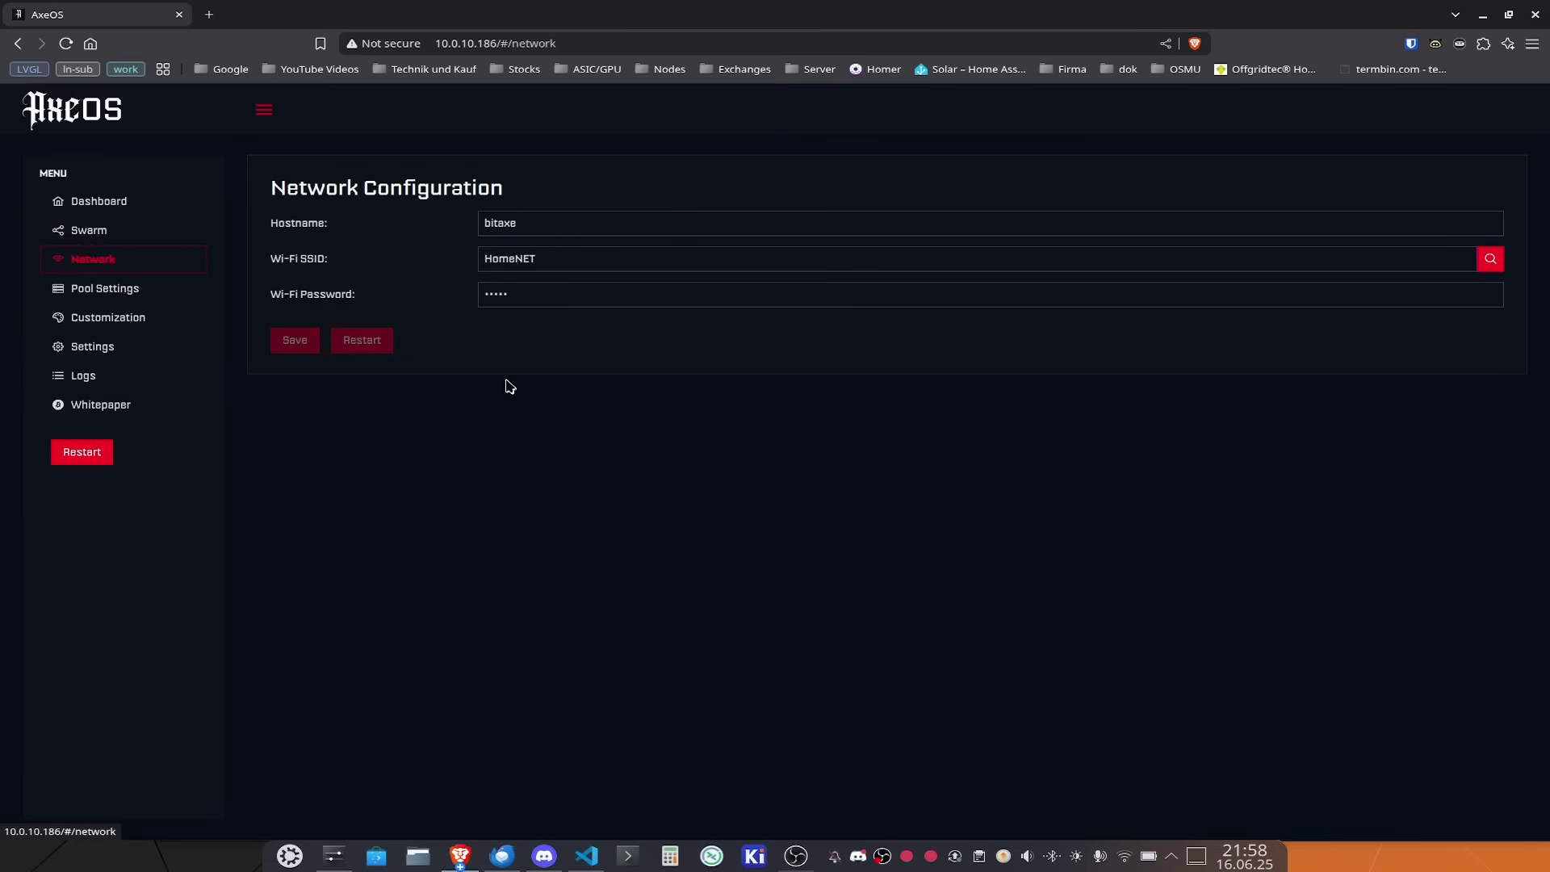
# Show Pool Settings: pool.solomining.de on port 3333 with fallback eusolo.ckpool.org on 3333.
pyautogui.click(143, 298)
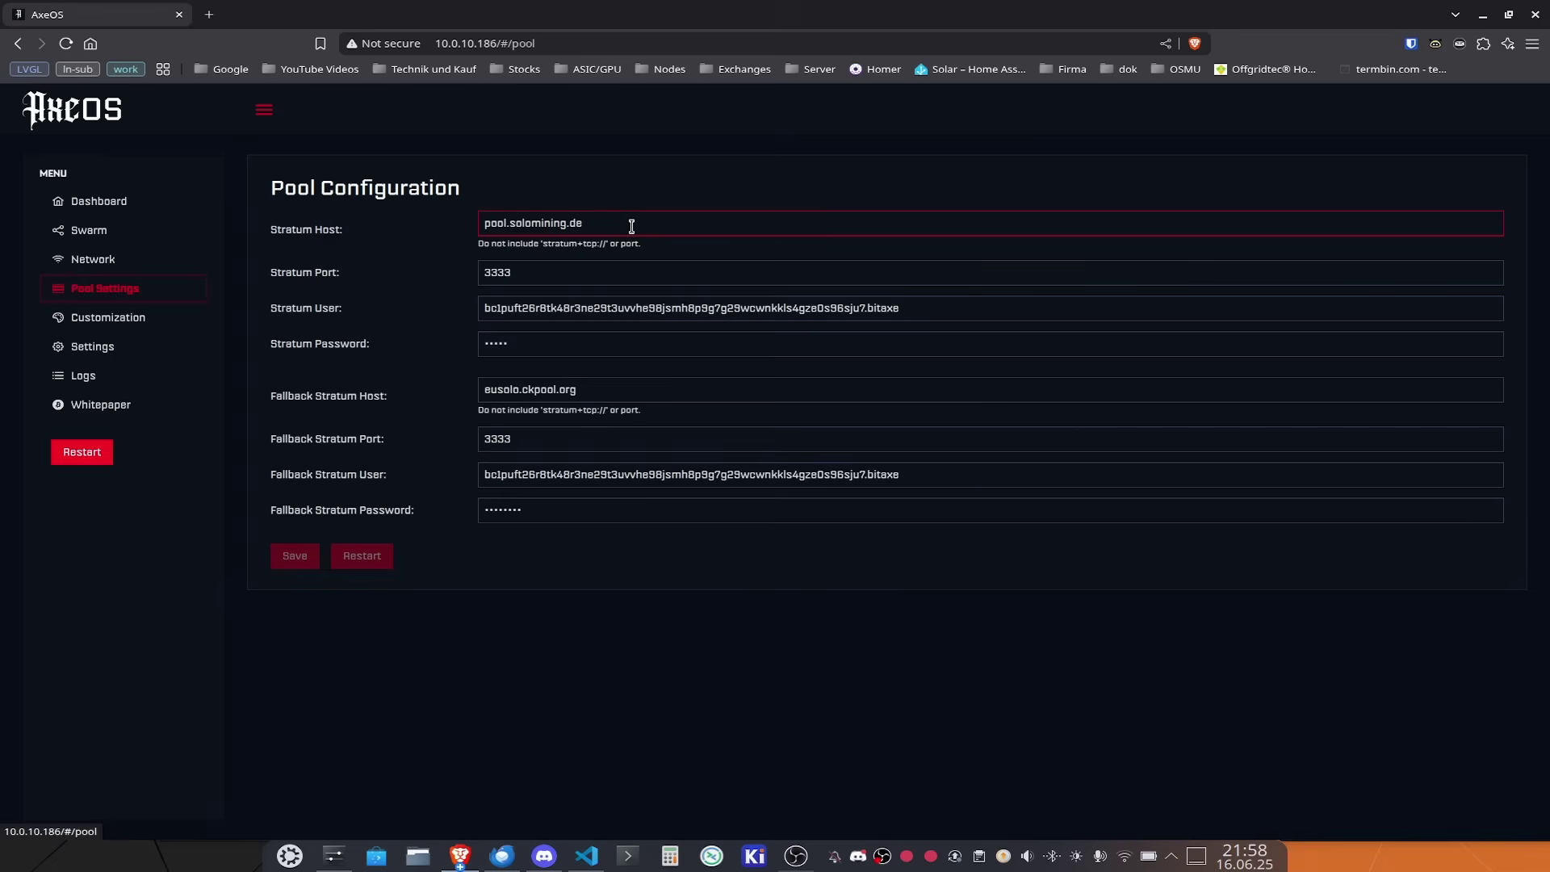
# In Customization, keep the dark scheme but switch the accent colour to orange, then open Settings.
pyautogui.click(134, 320)
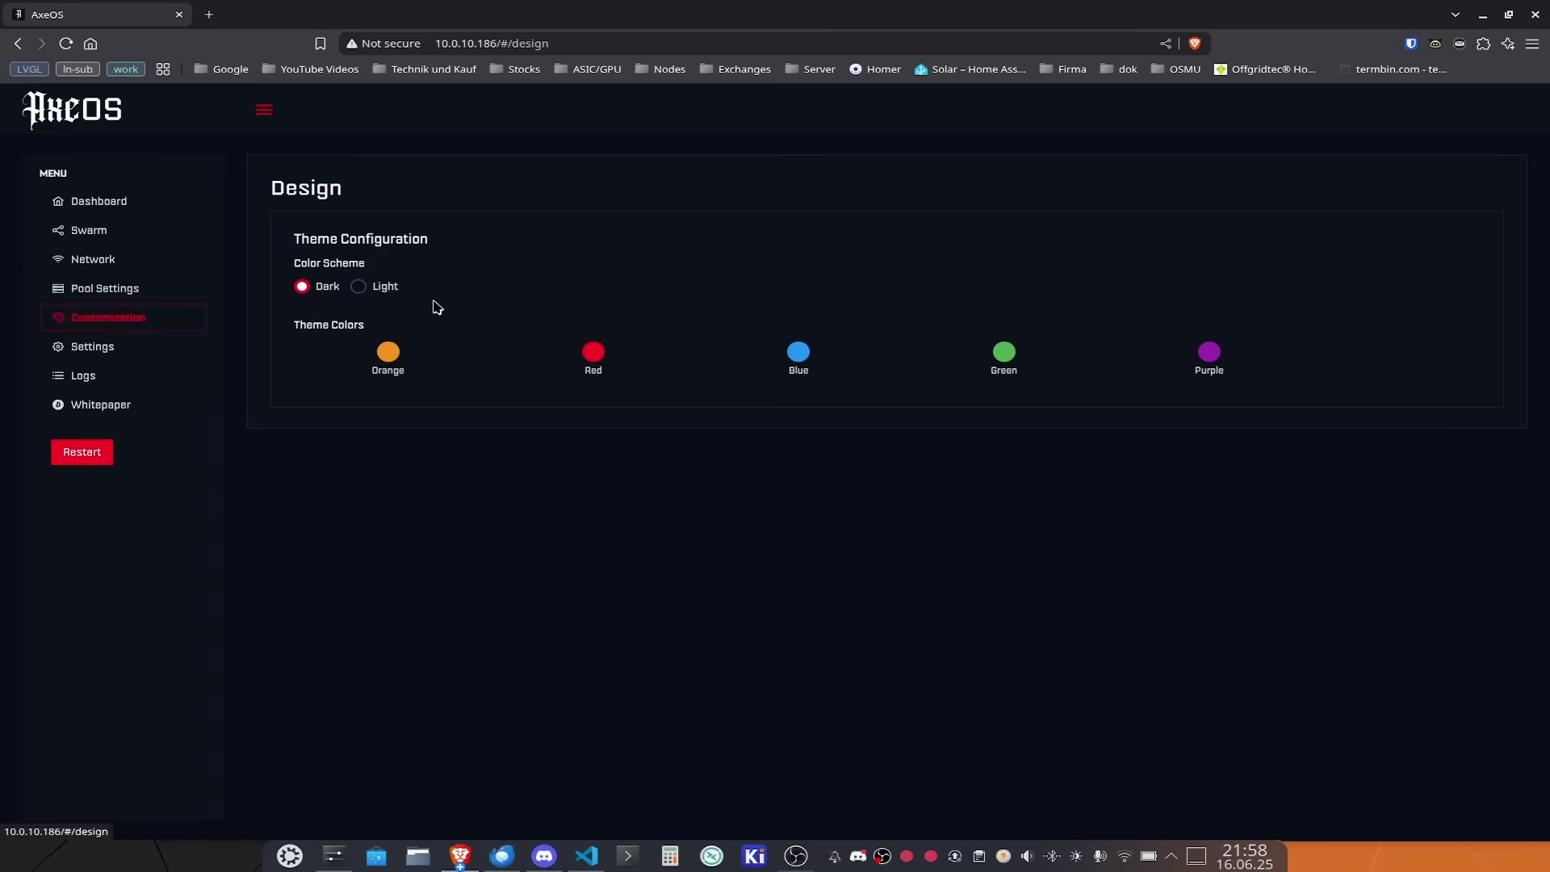
pyautogui.click(358, 287)
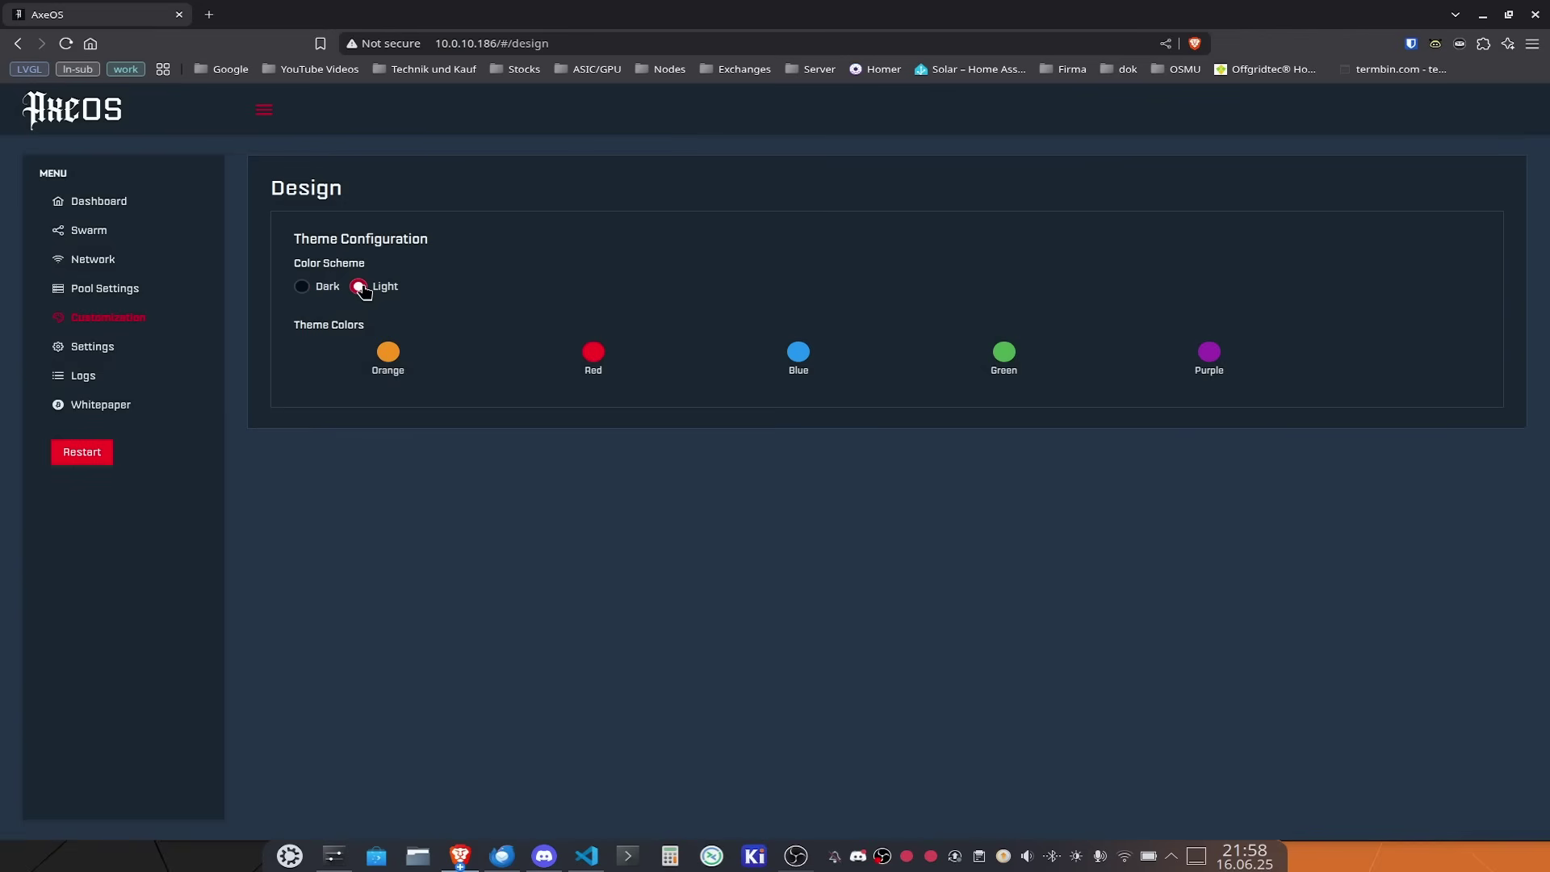
pyautogui.click(303, 288)
pyautogui.click(391, 355)
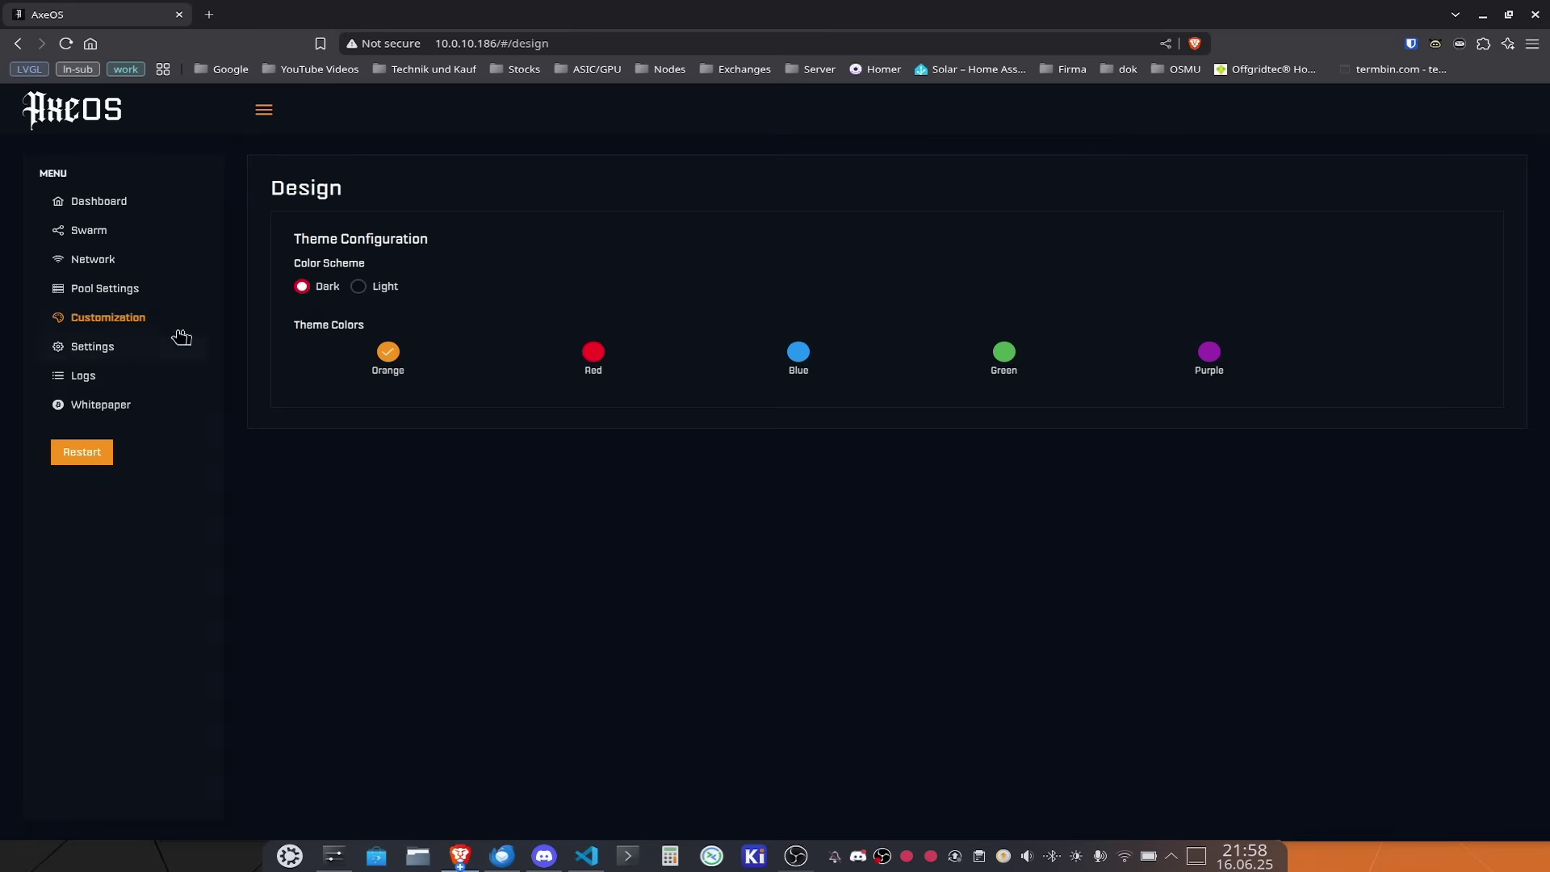
pyautogui.click(124, 349)
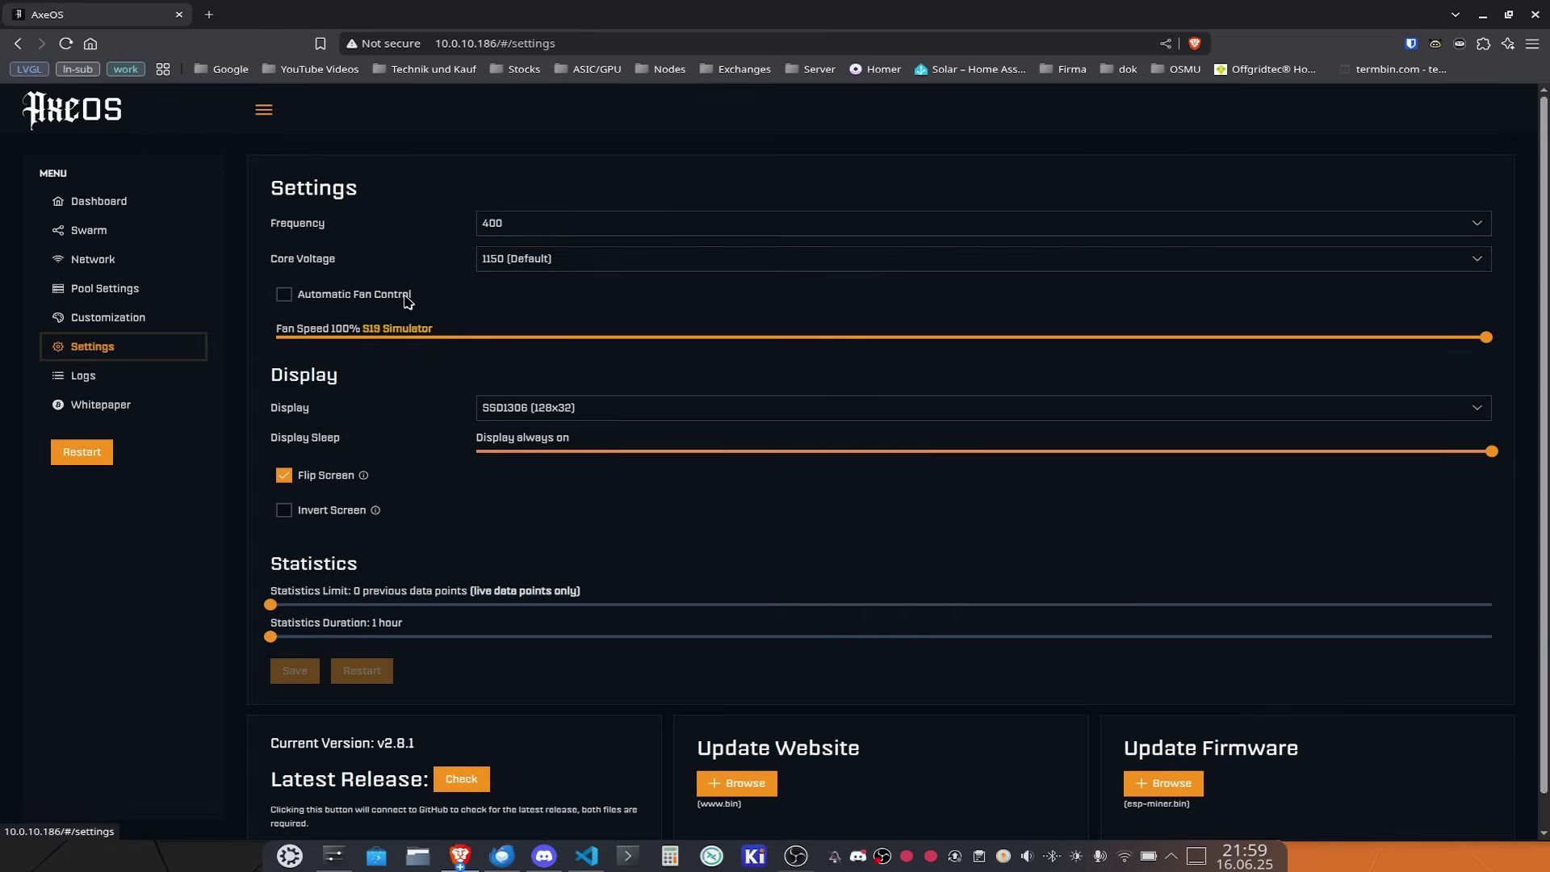
# Enable automatic fan control with a 55°C target temperature and save.
pyautogui.click(283, 297)
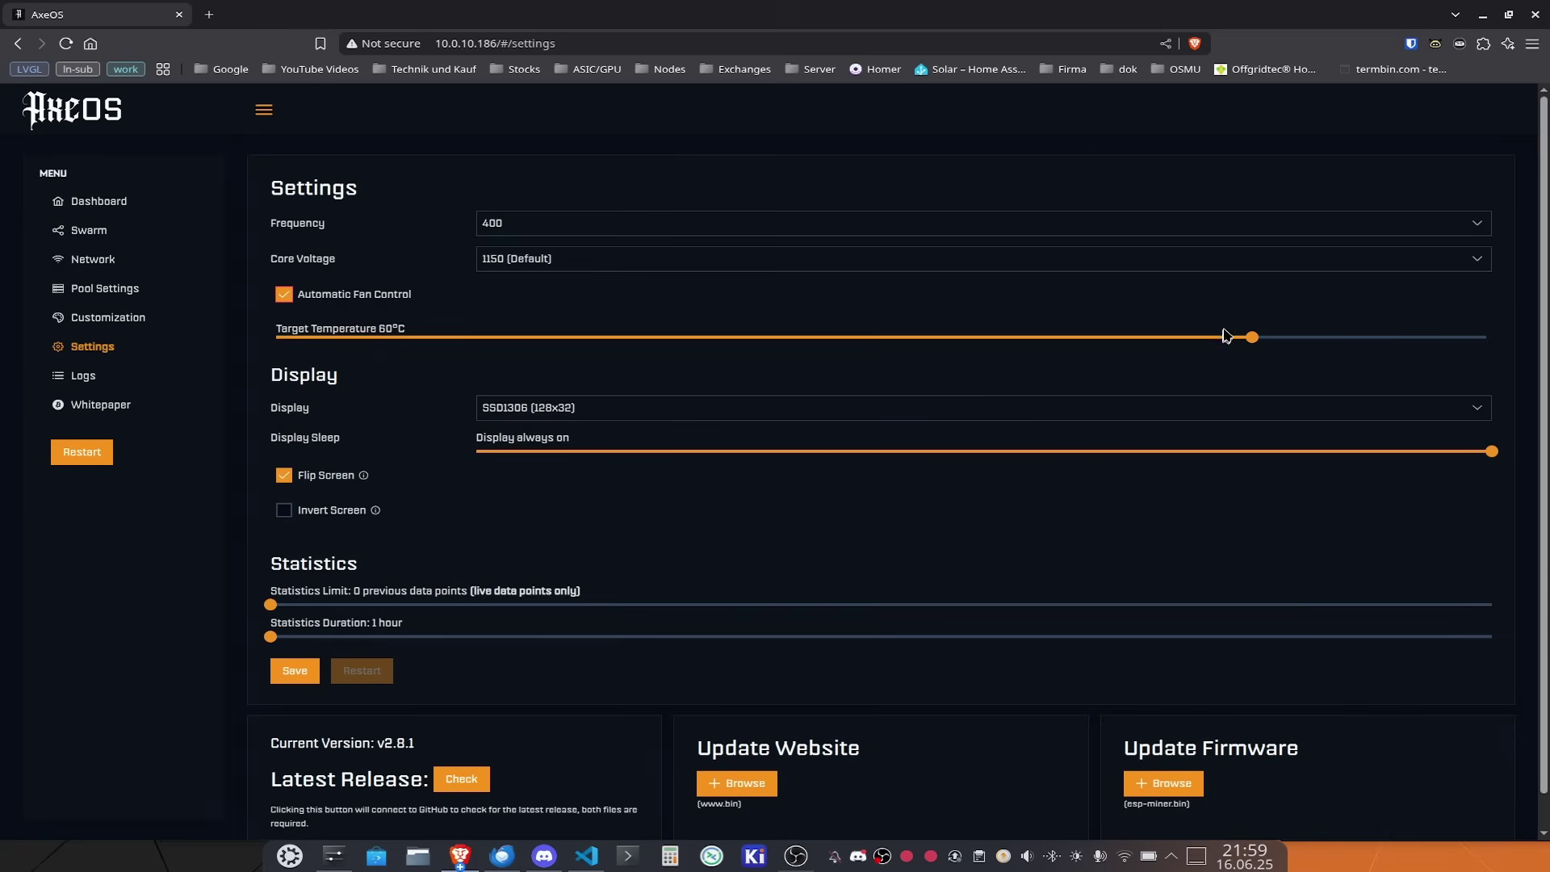
pyautogui.moveTo(1253, 337); pyautogui.dragTo(1059, 339)
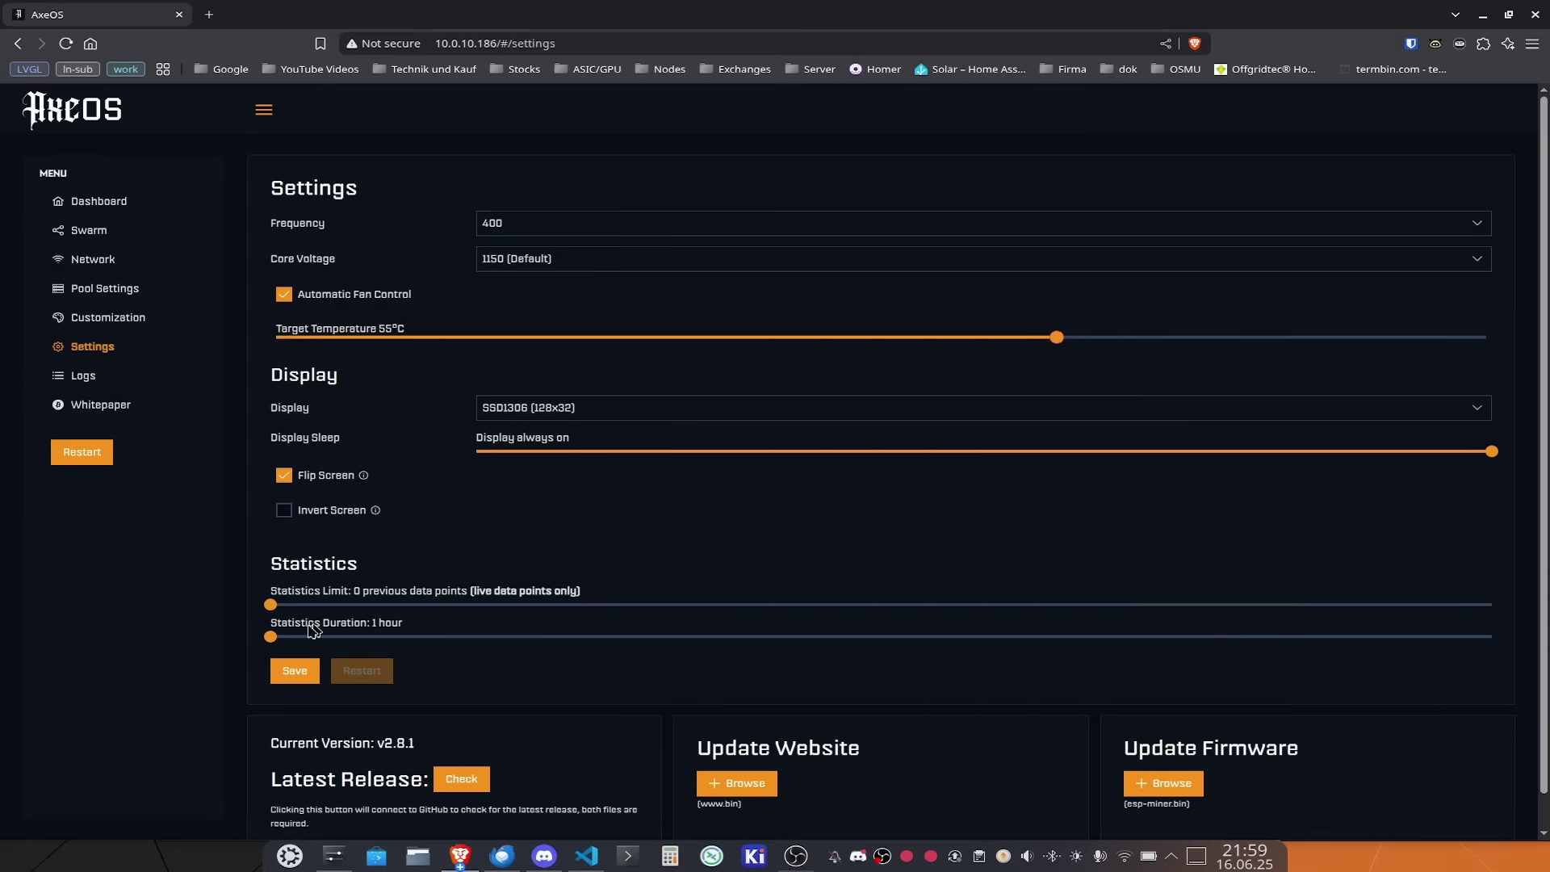
pyautogui.click(290, 675)
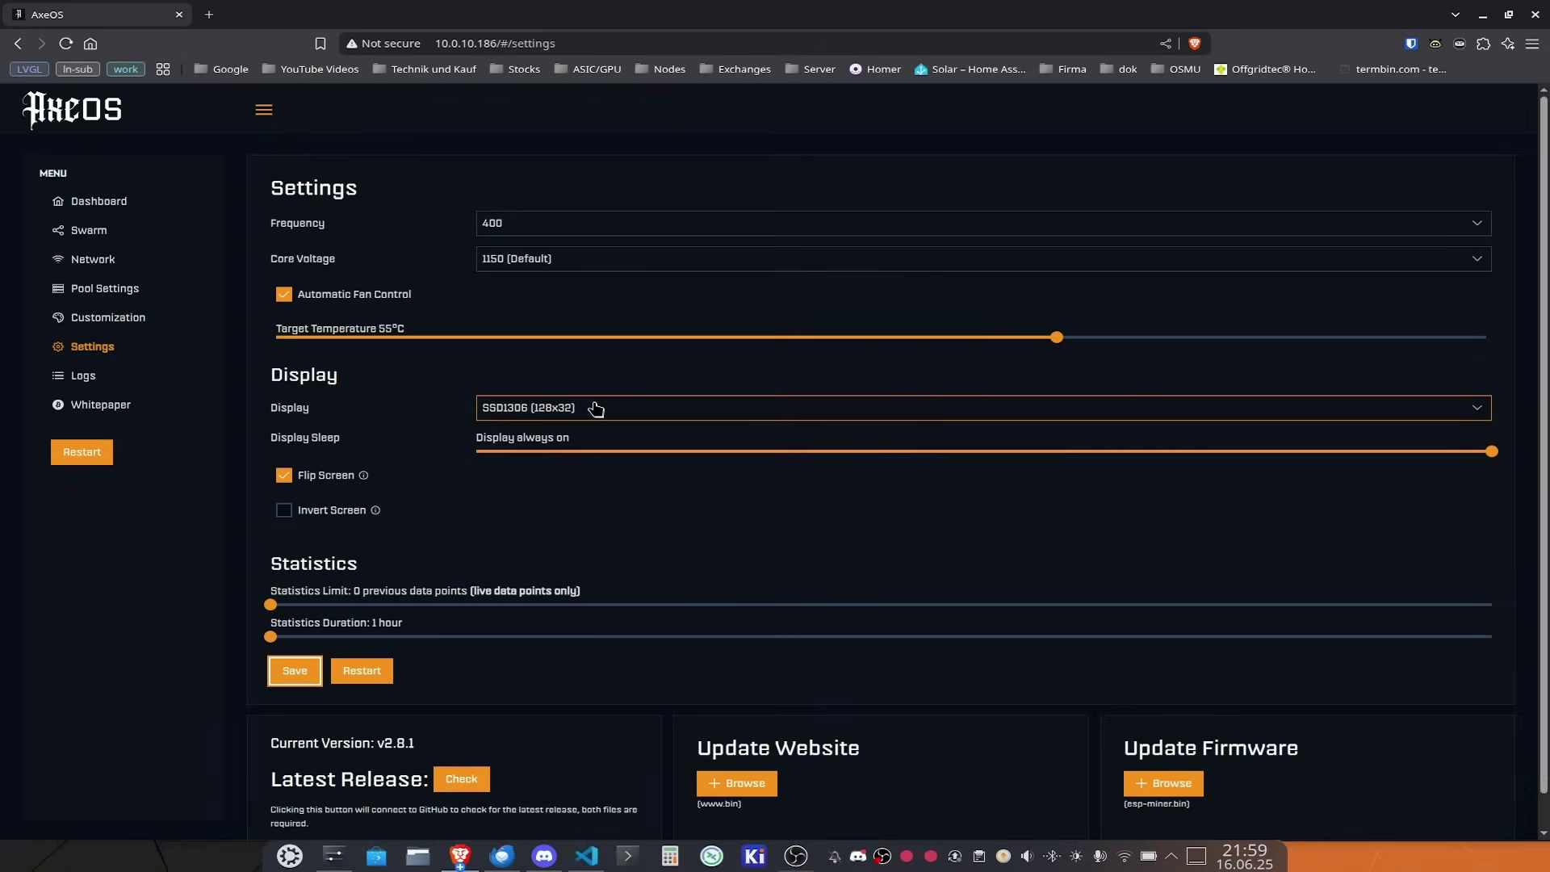
# Keep the SSD1306 (128x32) display type and review the Flip Screen and Invert Screen details.
pyautogui.click(596, 409)
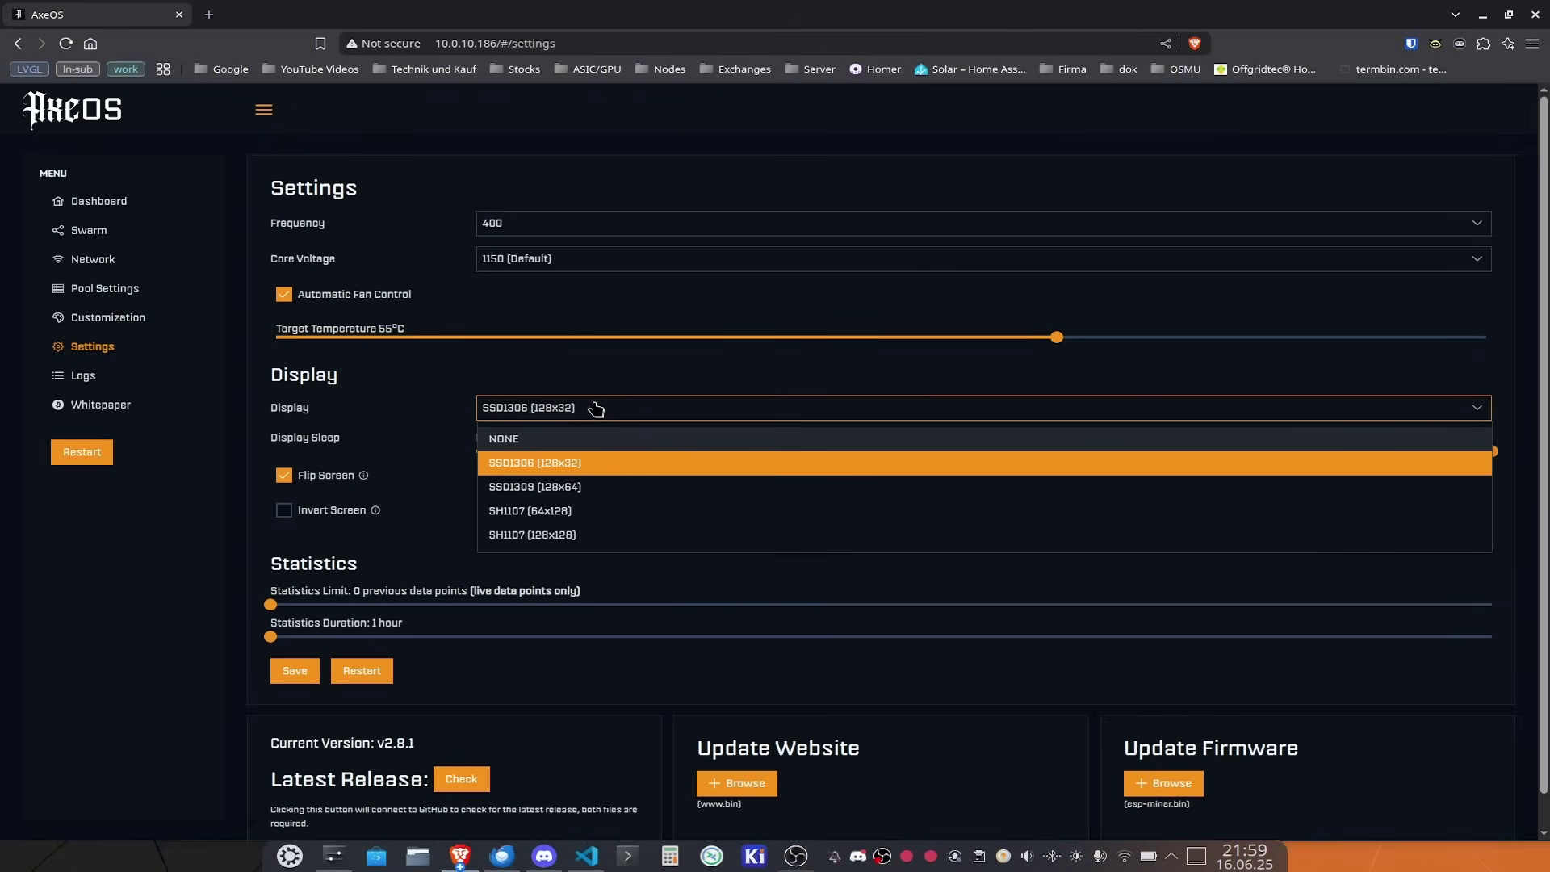
pyautogui.click(663, 419)
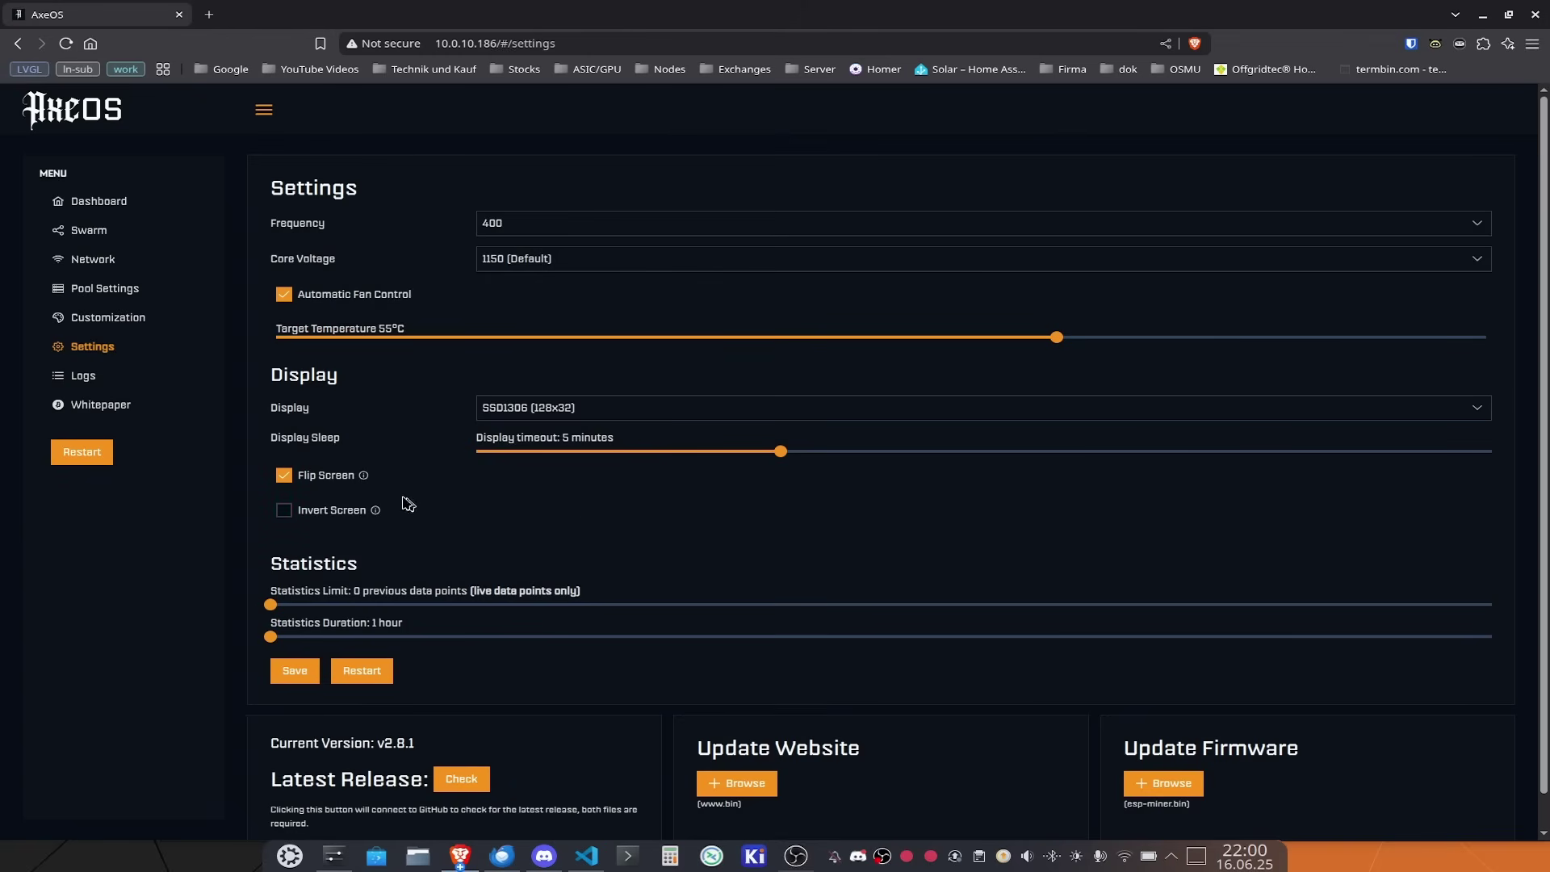
pyautogui.moveTo(365, 479)
pyautogui.moveTo(377, 513)
pyautogui.scroll(-1, 514, 503)
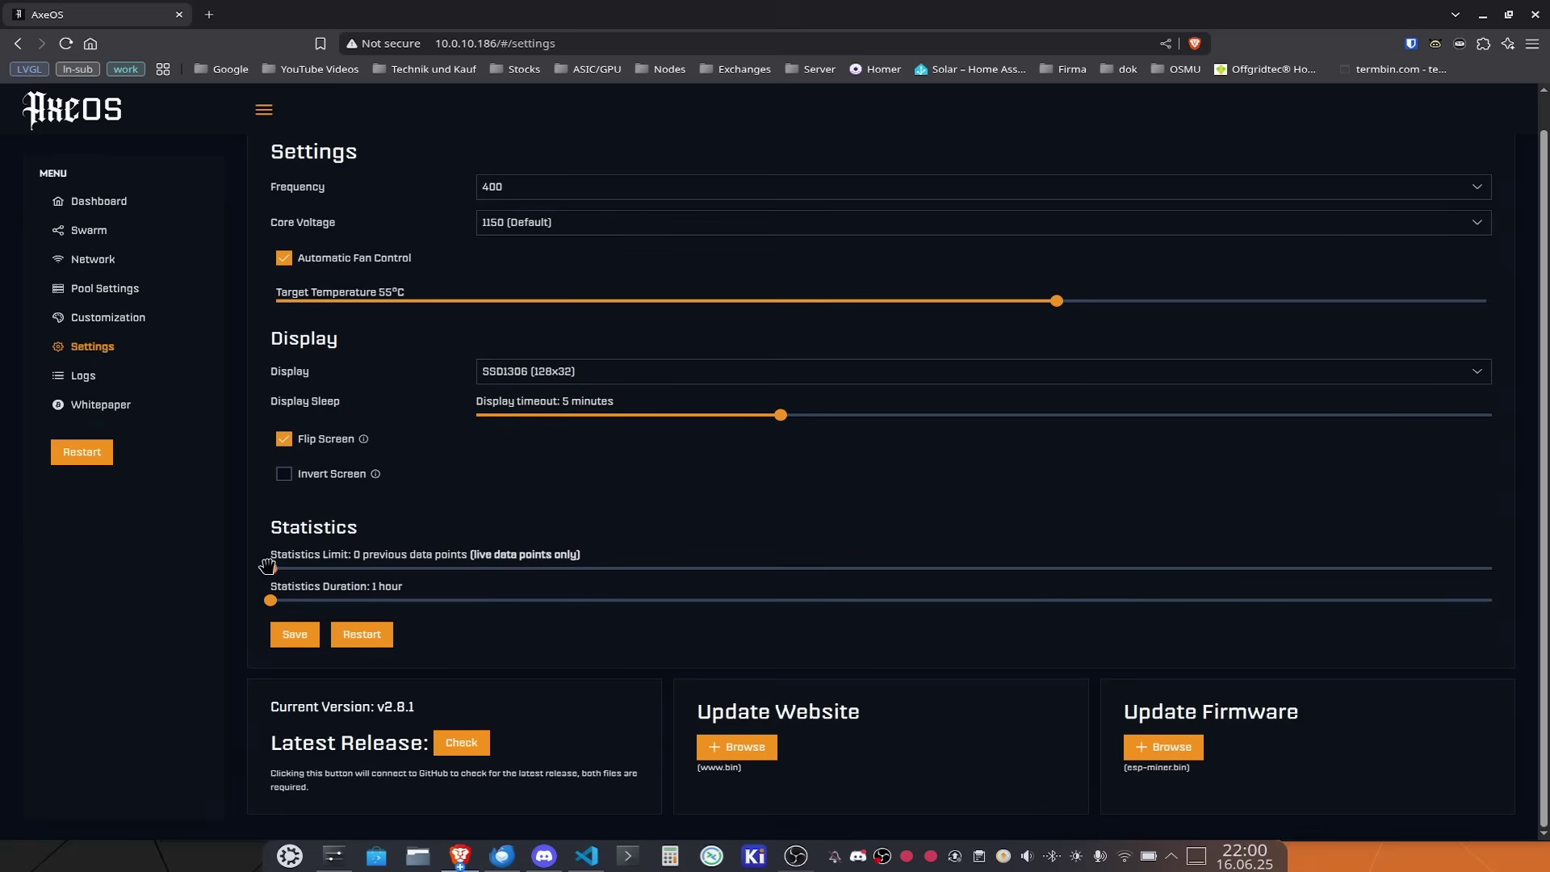
# Set statistics limit to 180 and duration to 24 hours, save, and return to the dashboard.
pyautogui.moveTo(270, 568); pyautogui.dragTo(587, 572)
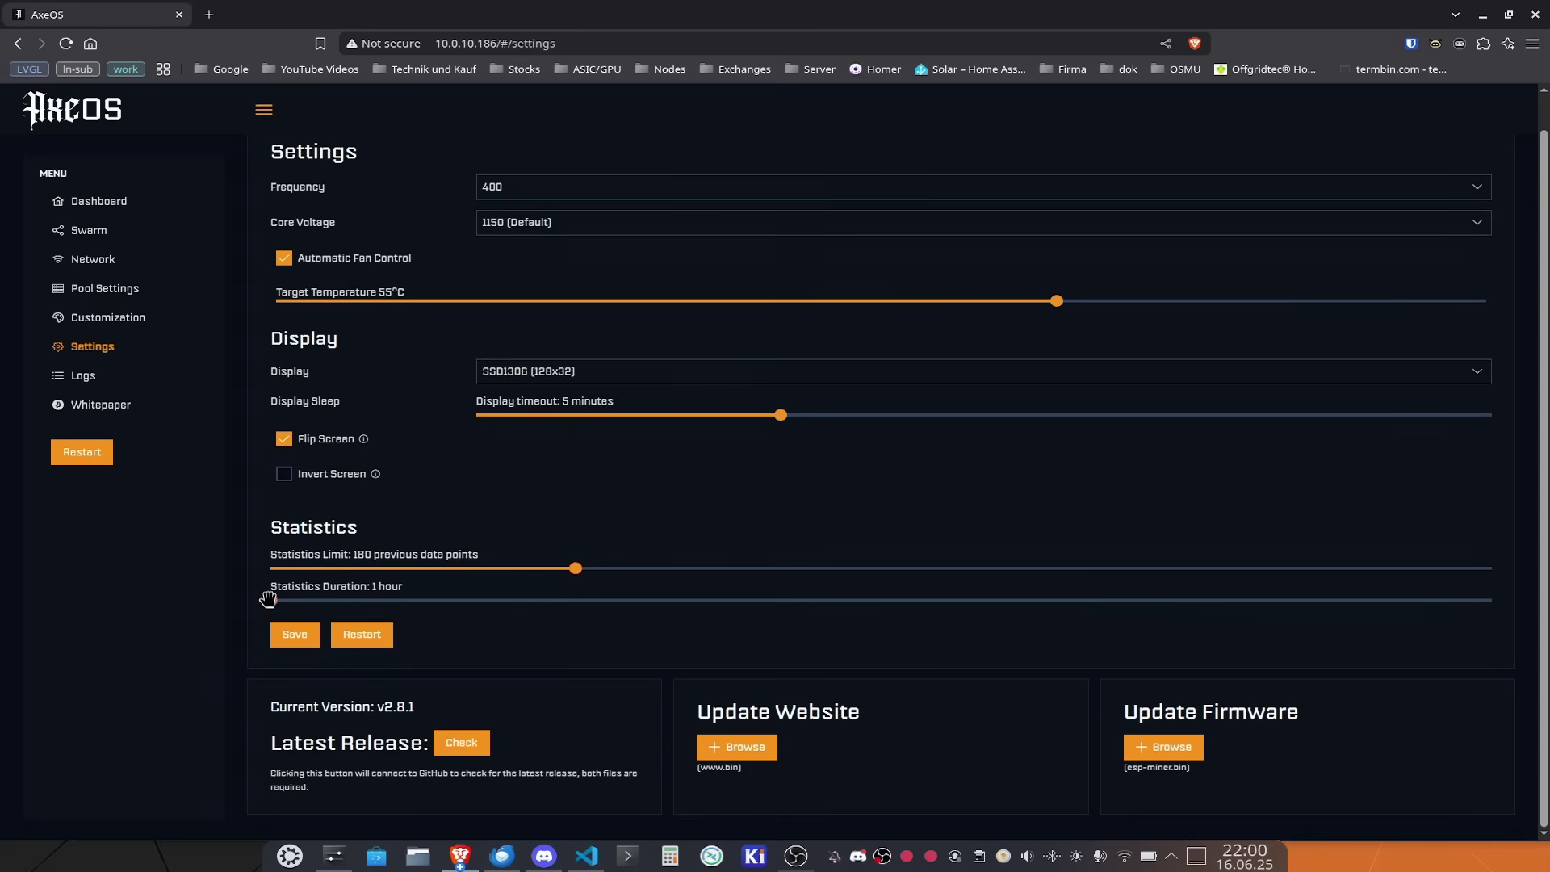
pyautogui.moveTo(271, 601); pyautogui.dragTo(313, 613)
pyautogui.click(297, 634)
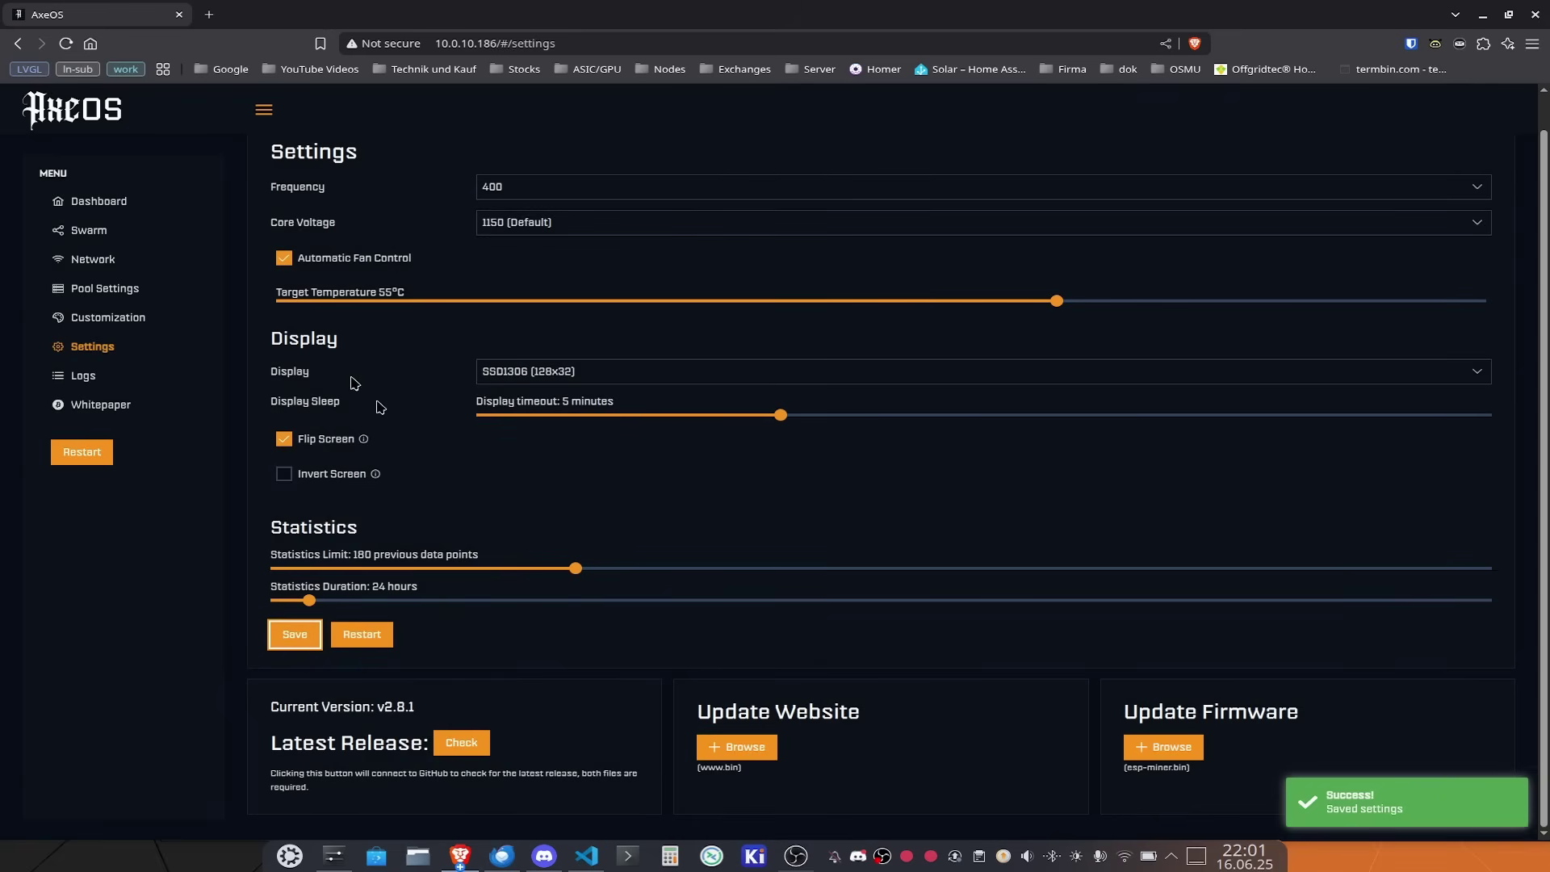
pyautogui.click(125, 204)
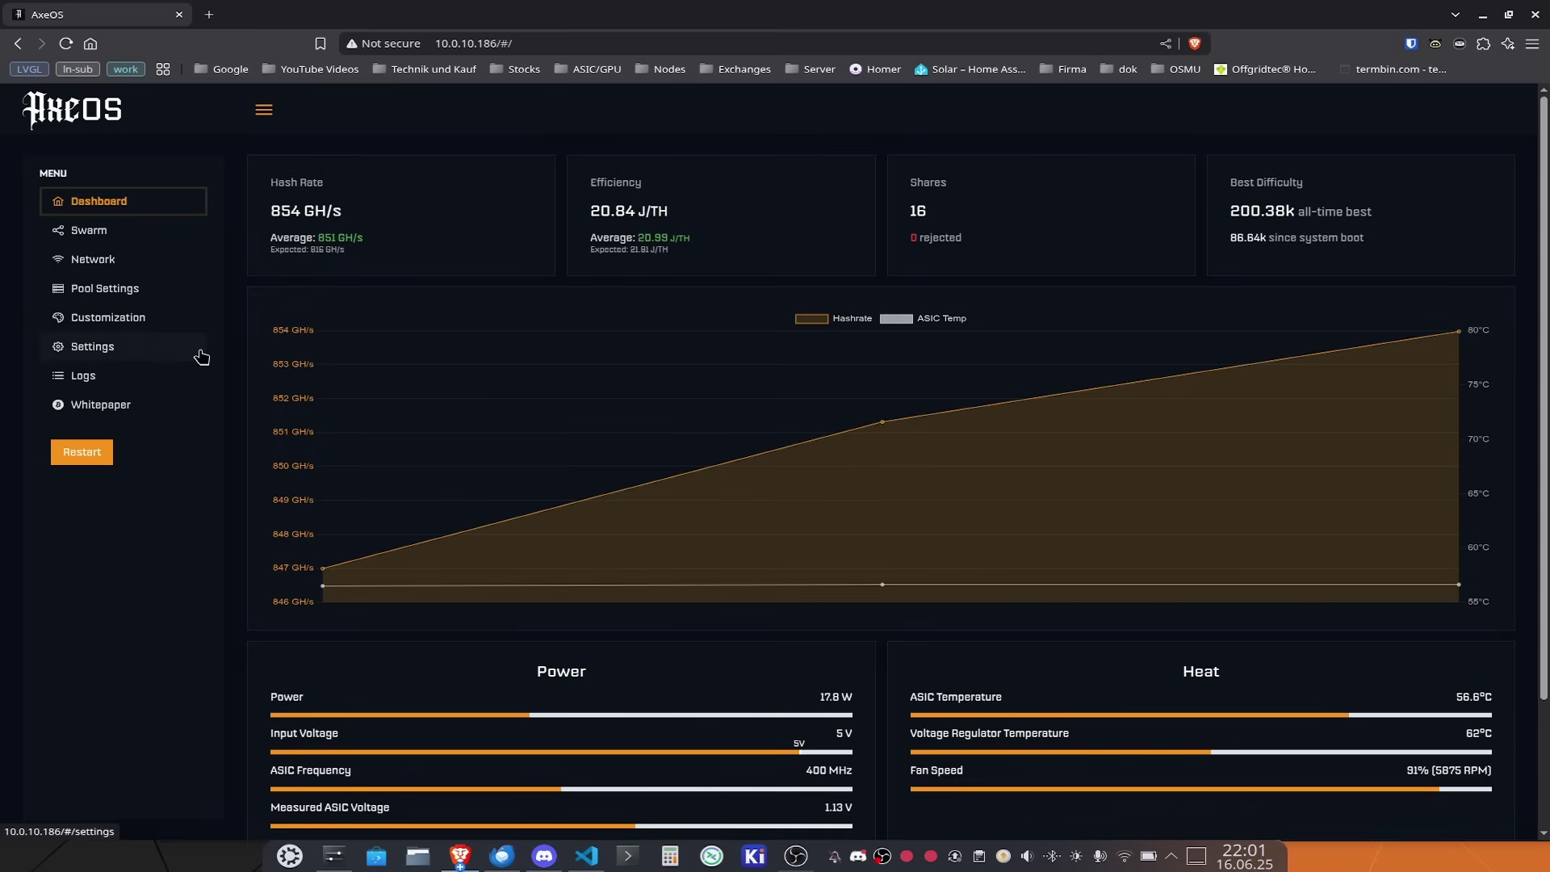
# Return to the Swarm page listing 8 devices totalling 7.84 TH/s.
pyautogui.click(121, 232)
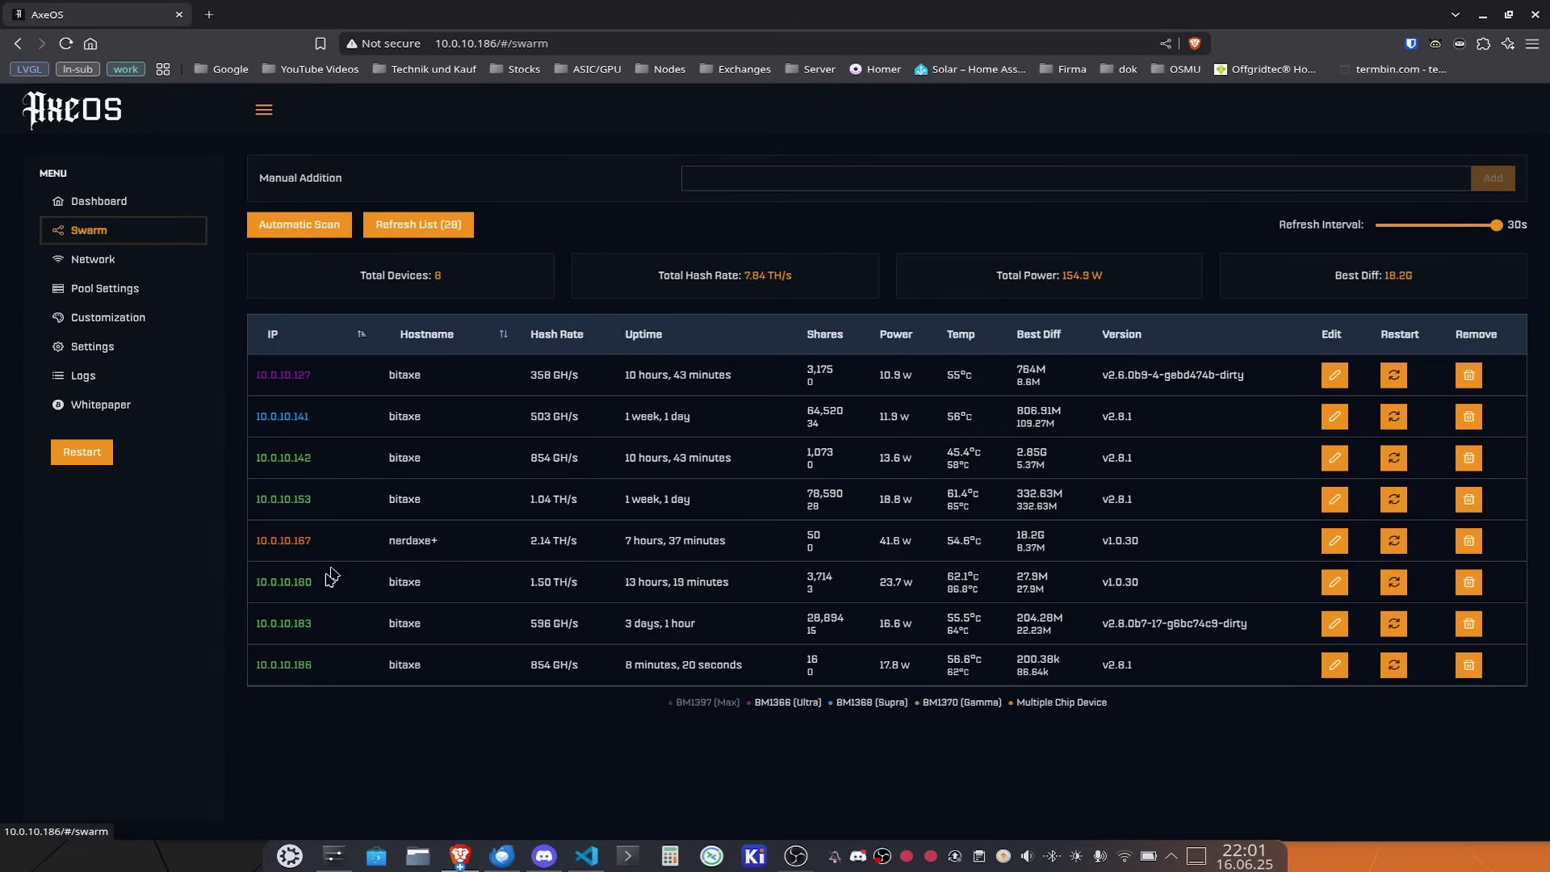
# Open the 10.0.10.183 miner's dashboard in a new tab, then go back to the 10.0.10.186 tab.
pyautogui.click(285, 625)
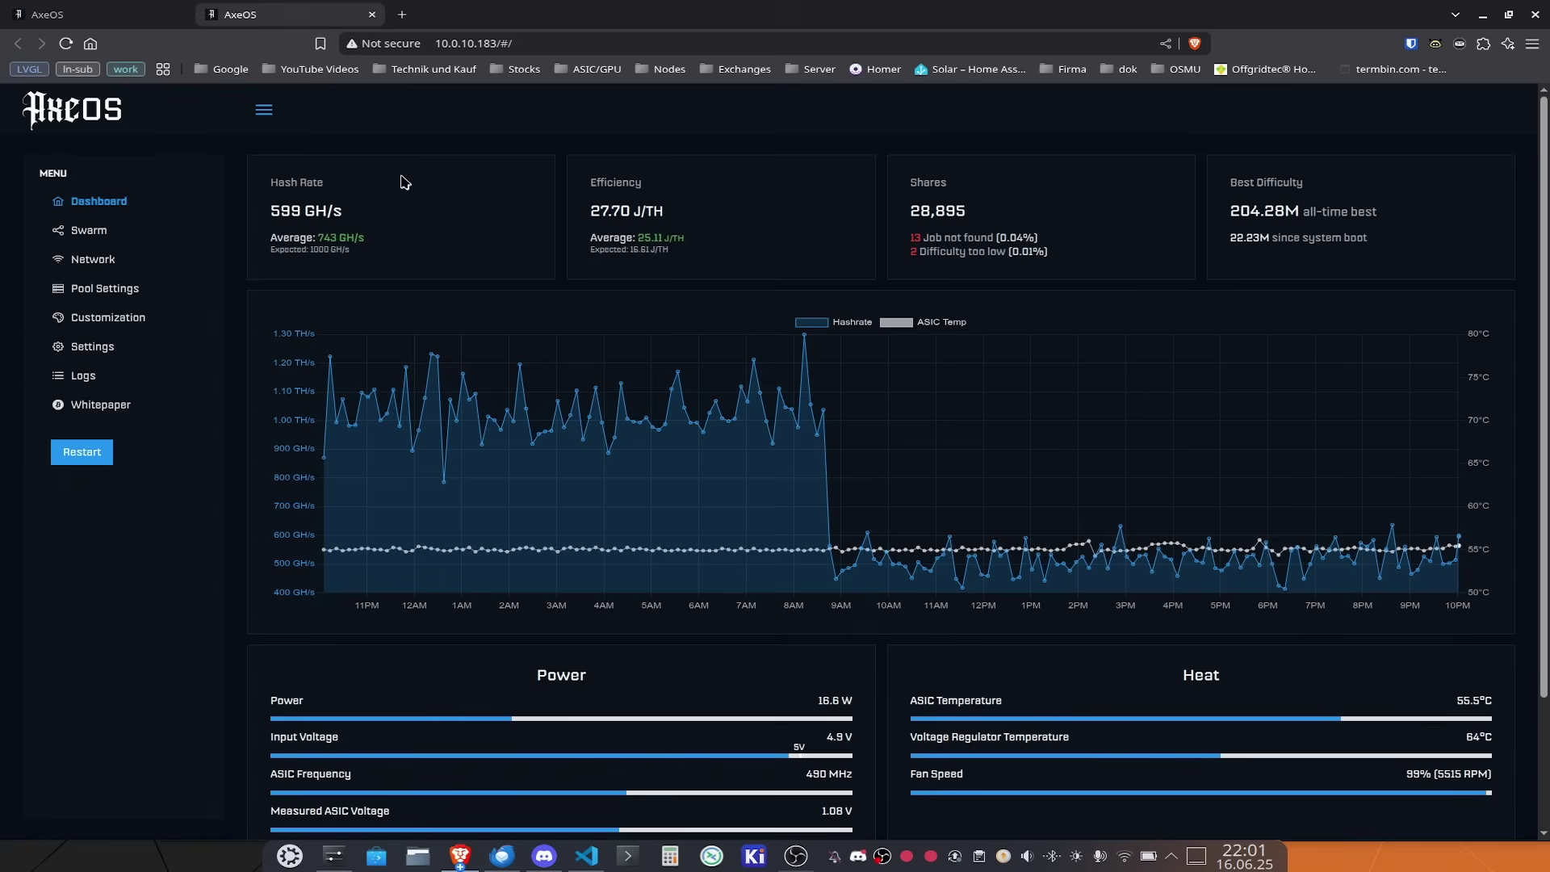
pyautogui.click(124, 21)
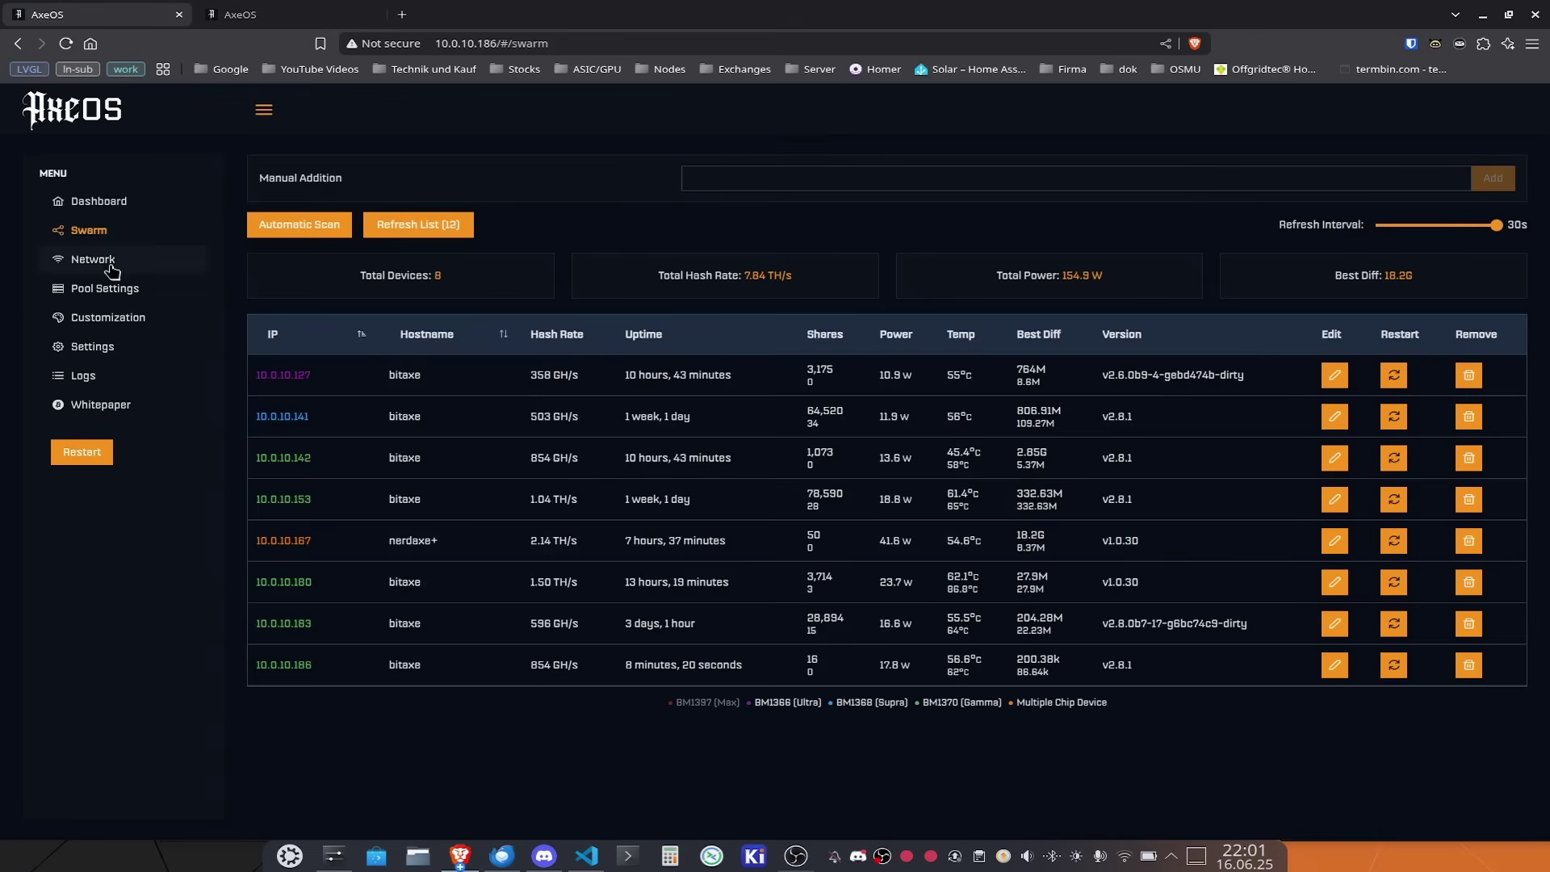
# Open the 10.0.10.186 miner's Settings page and scroll down to the firmware update panels.
pyautogui.click(96, 347)
pyautogui.scroll(-1, 548, 514)
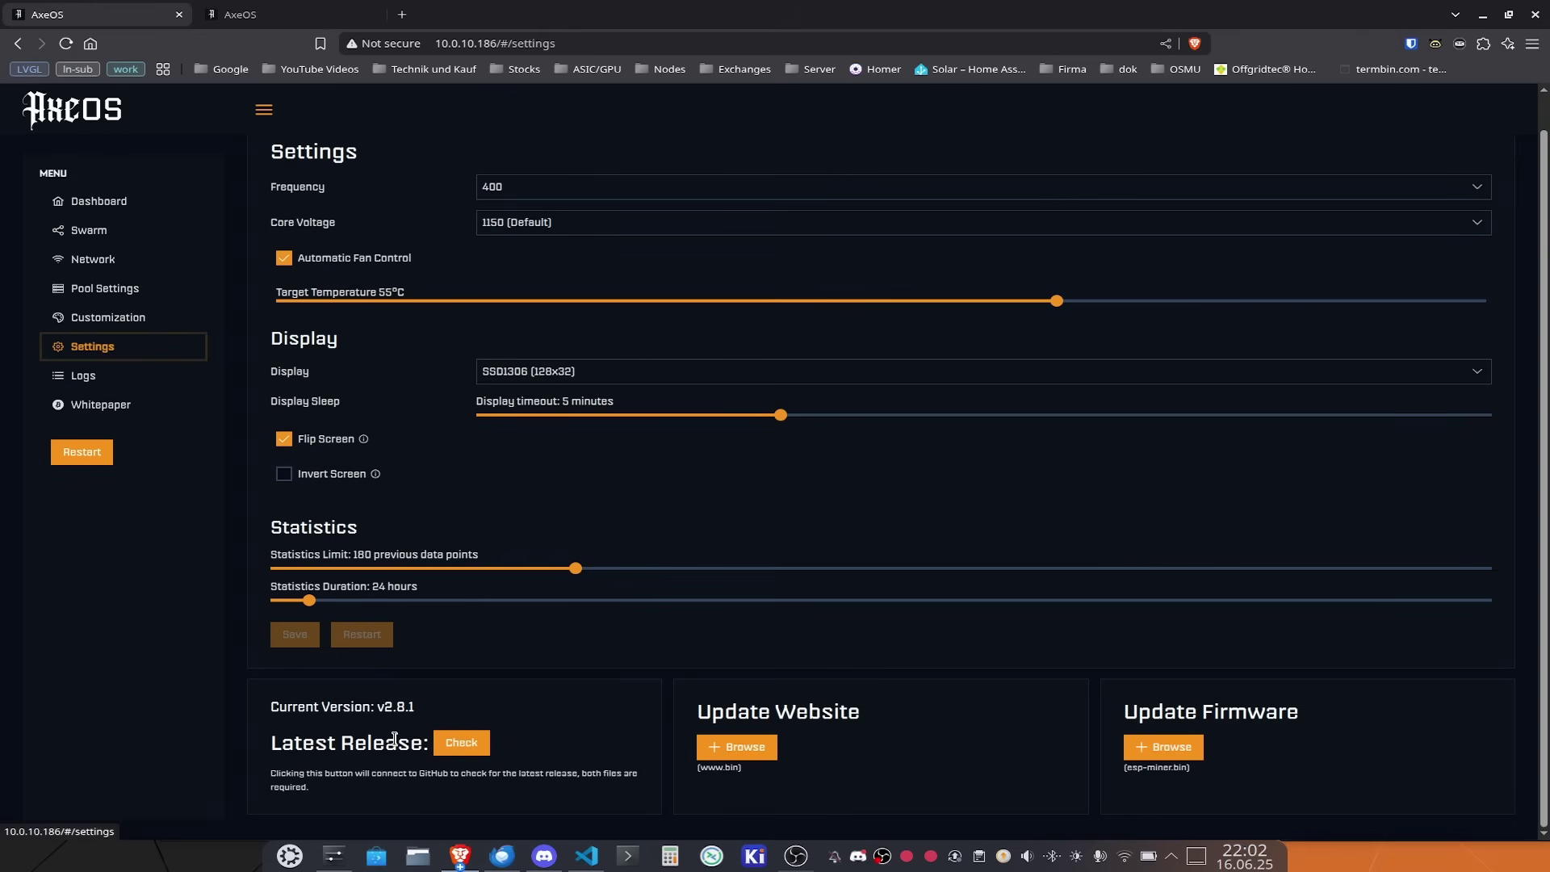
# Check the latest firmware release, confirming v2.8.1 matches the installed version.
pyautogui.click(472, 753)
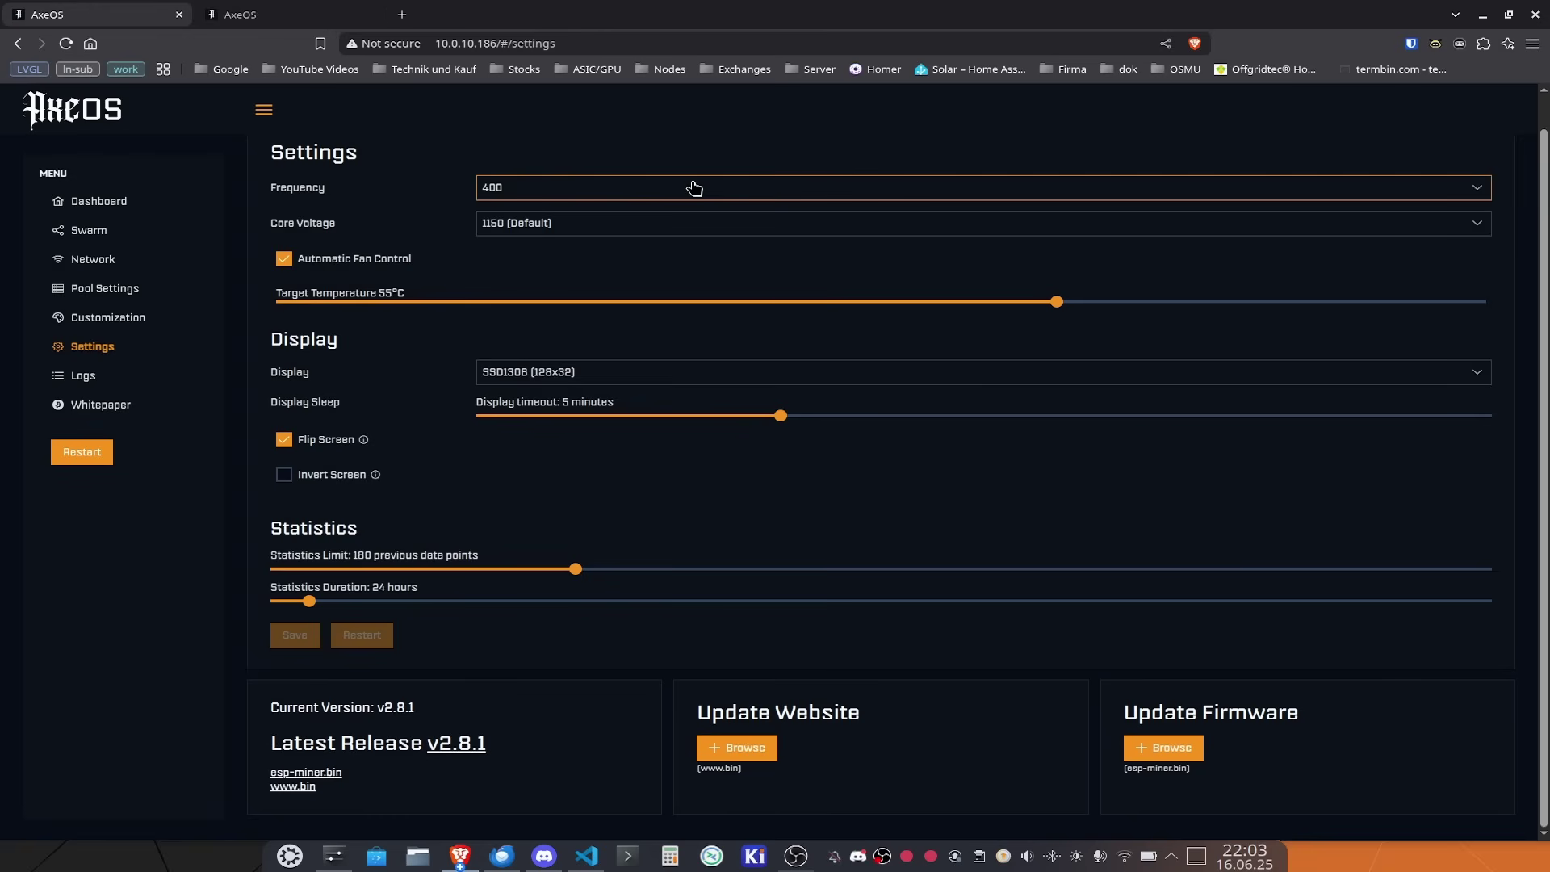
pyautogui.click(763, 41)
# Append ?oc= to the settings URL to unlock free-entry Frequency (400) and Core Voltage (1150) fields.
pyautogui.click(763, 39)
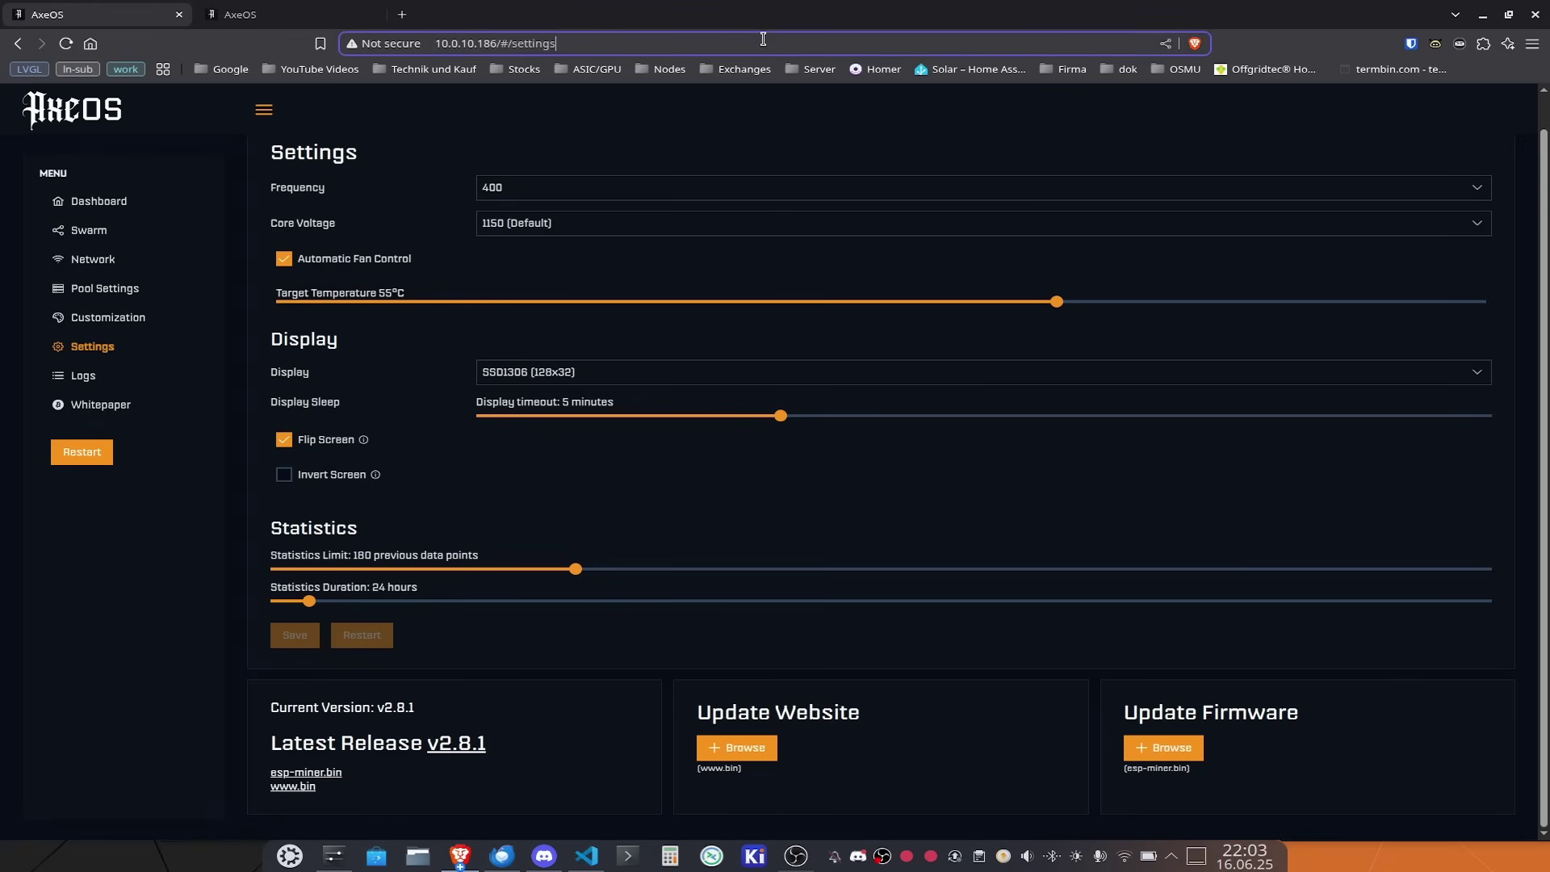
pyautogui.write('?oc=')
pyautogui.press('Return')
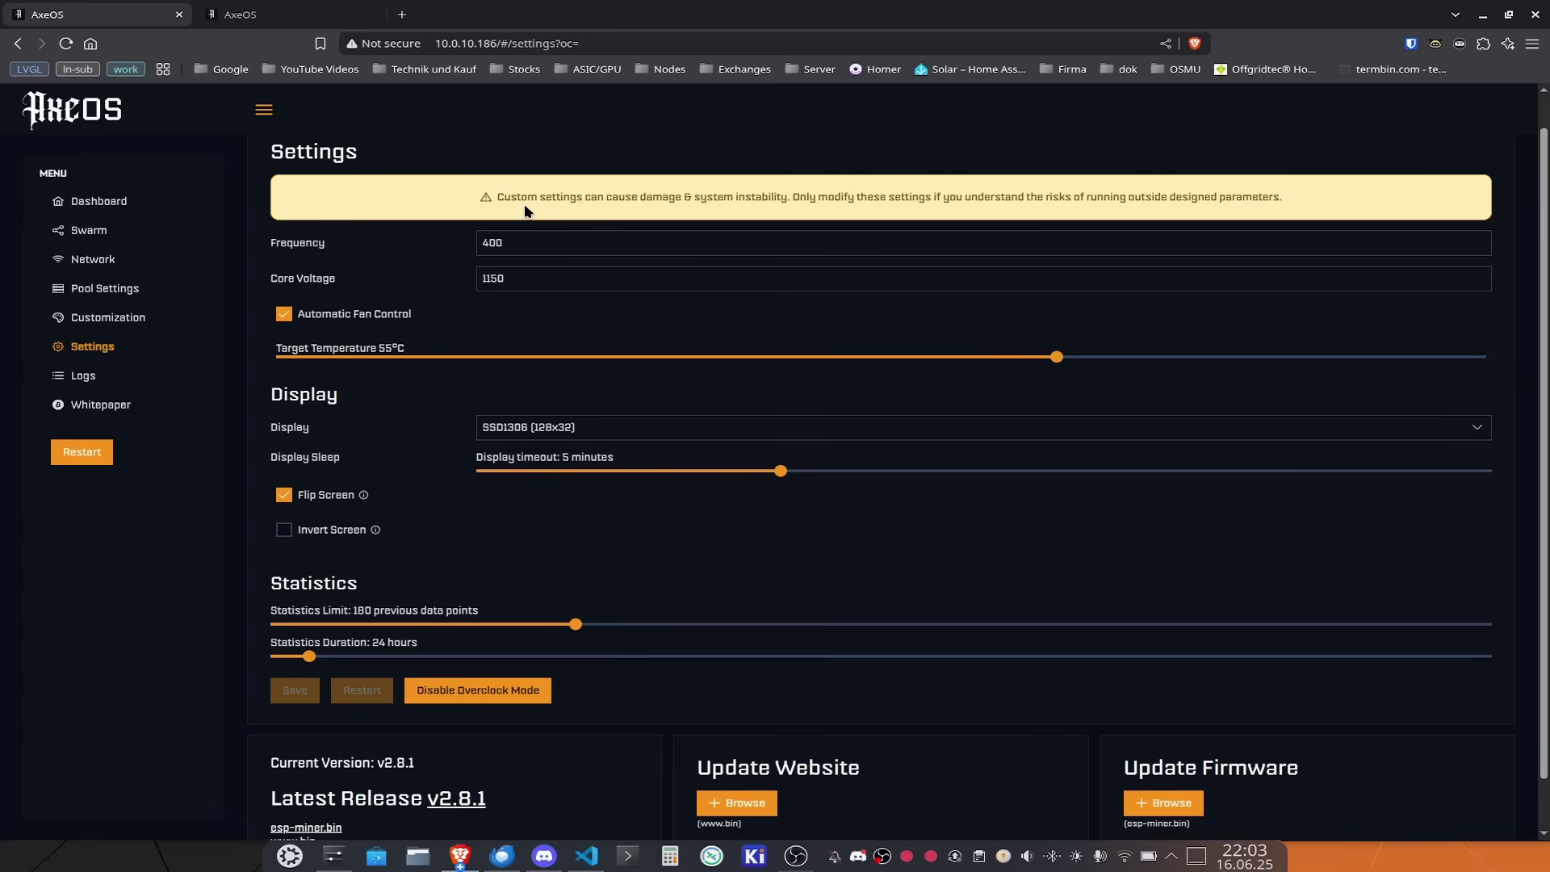
pyautogui.click(511, 242)
pyautogui.click(492, 278)
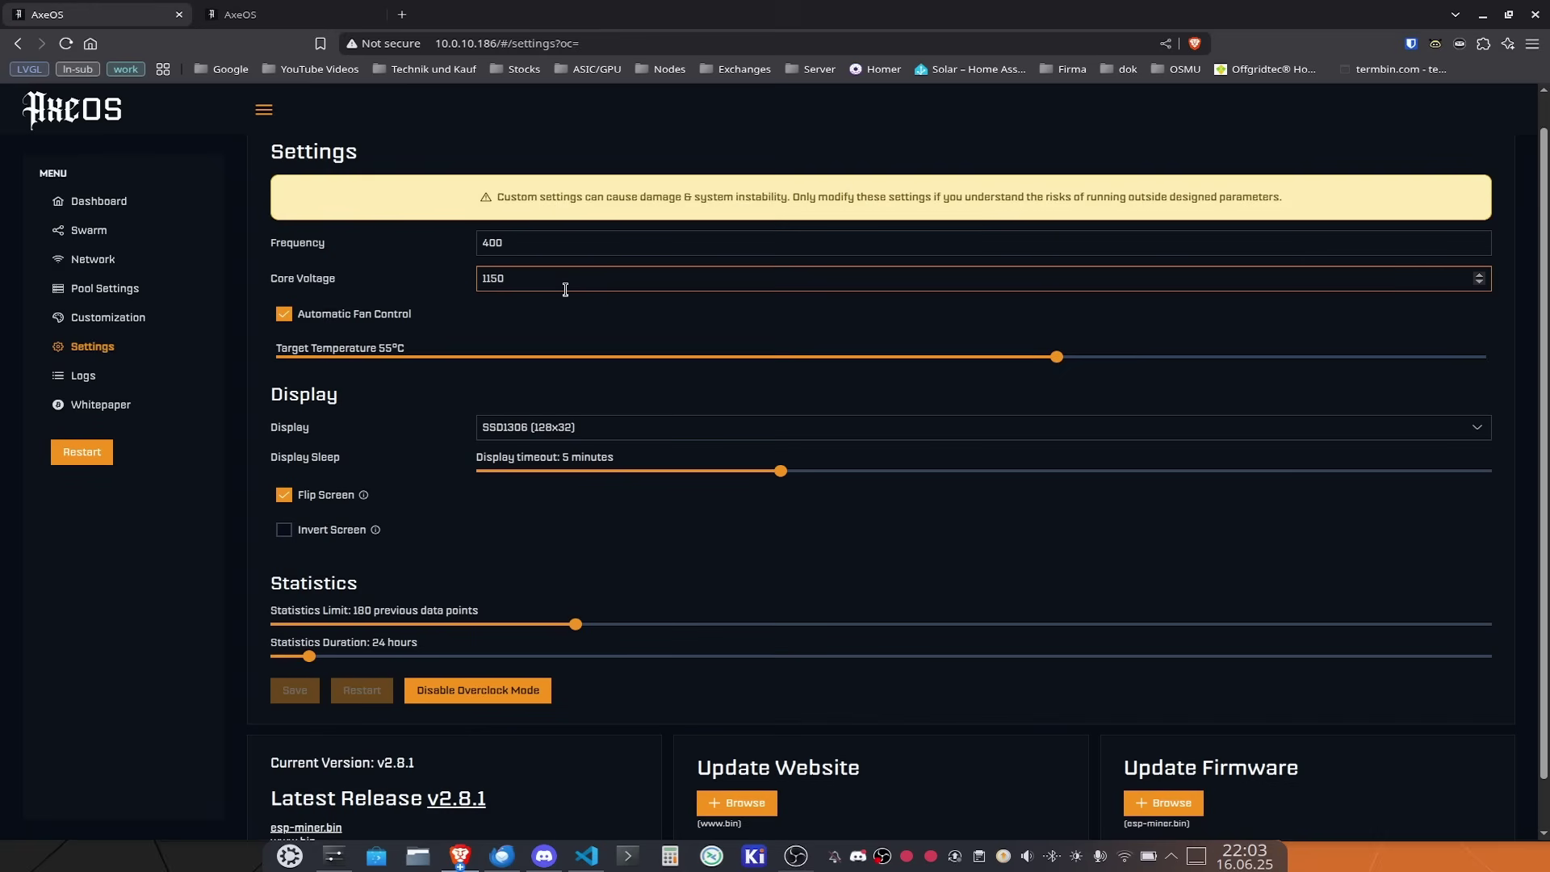
pyautogui.click(502, 561)
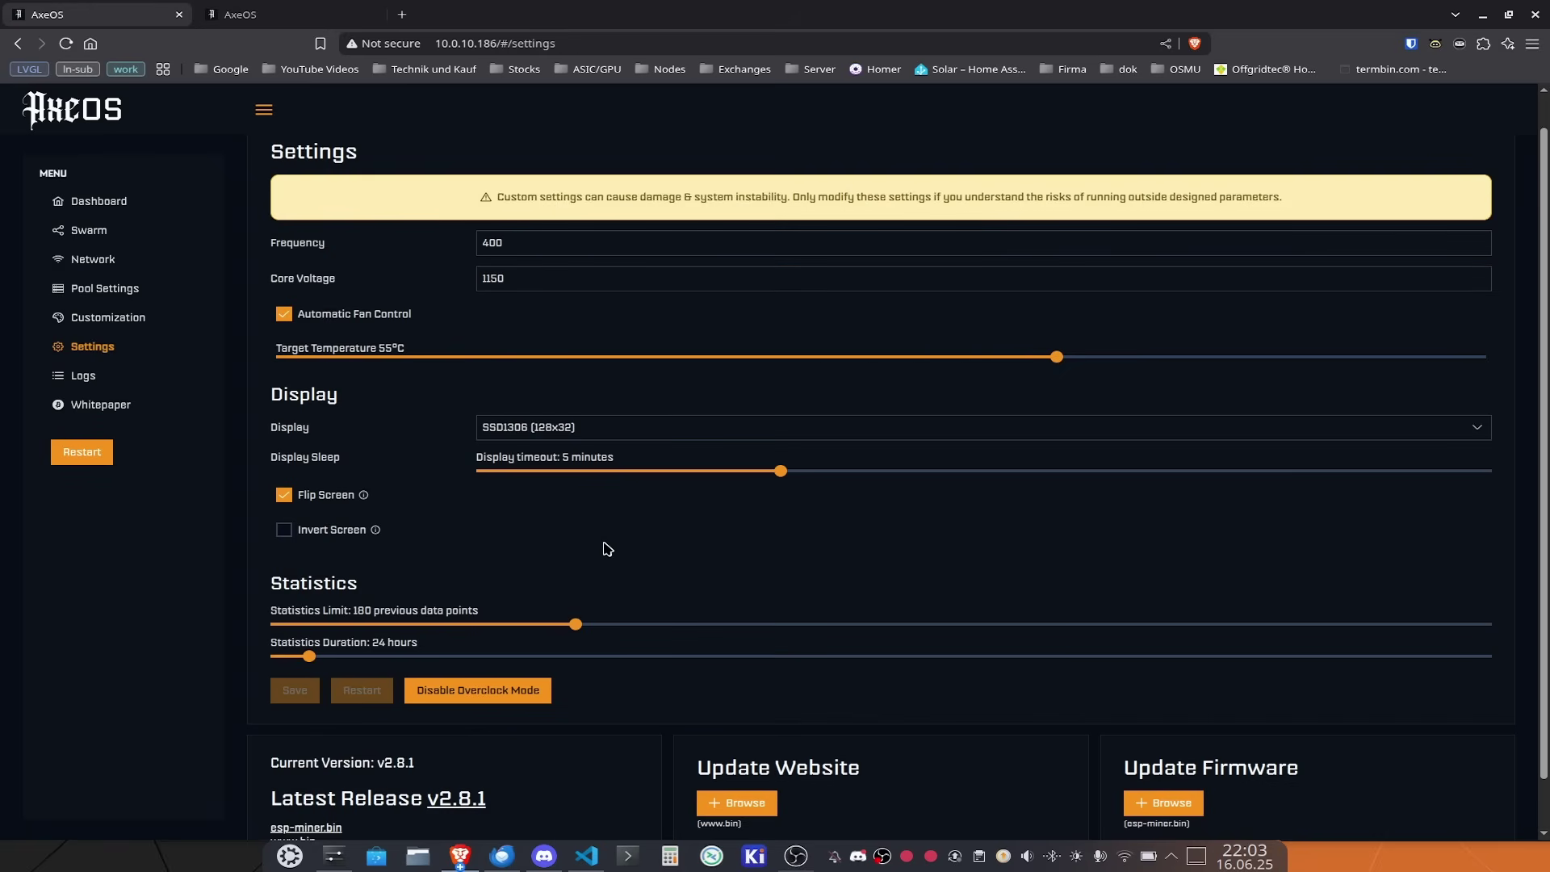
# Disable overclock mode and review the preset Frequency and Core Voltage lists, keeping 400 and 1150.
pyautogui.click(505, 689)
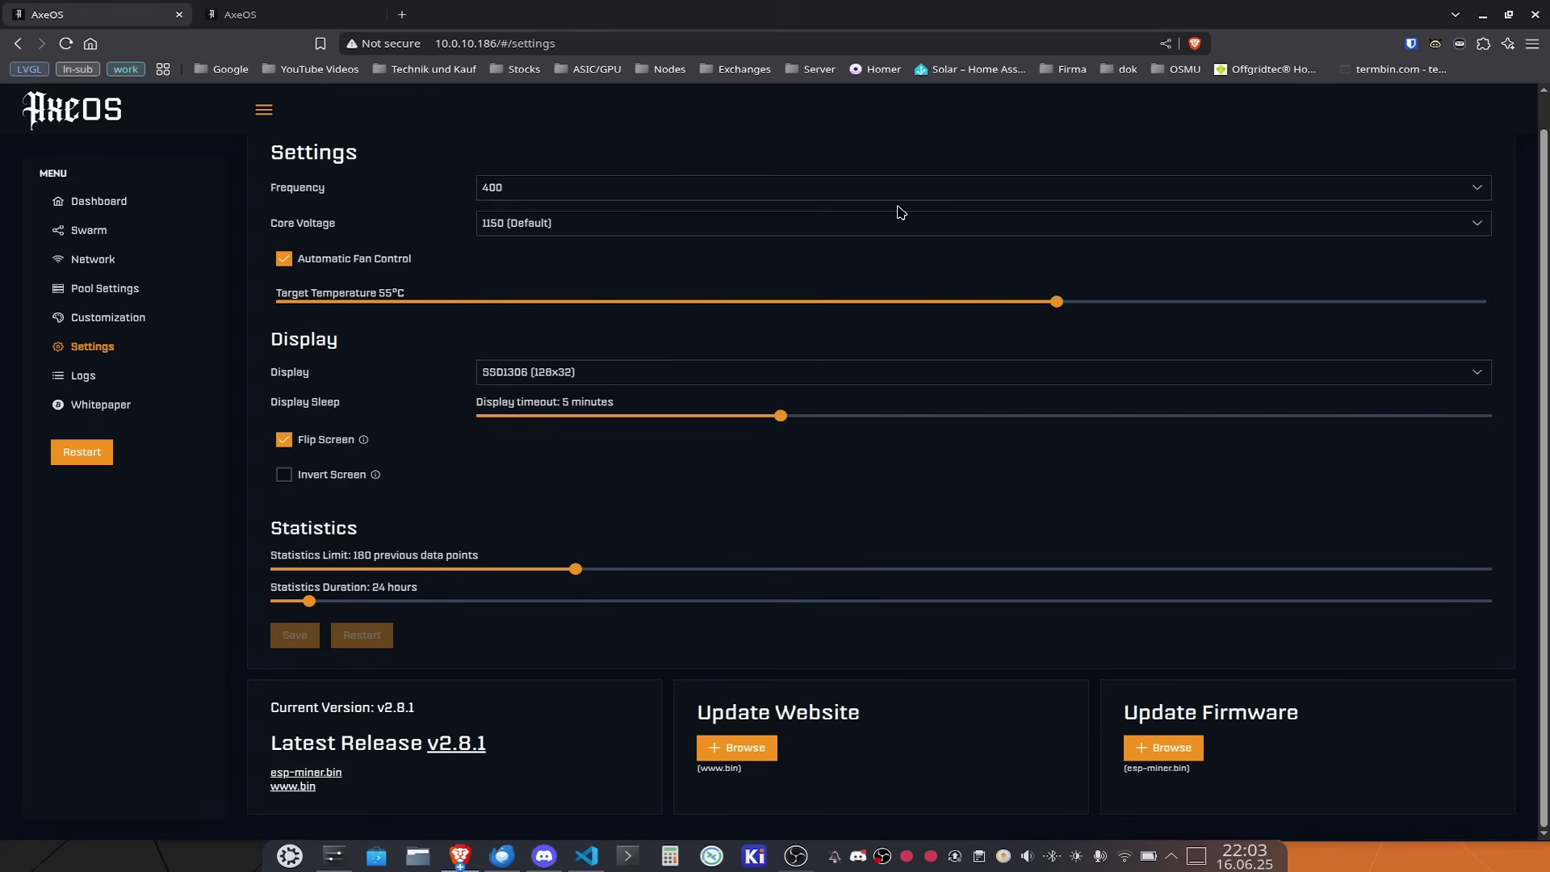
pyautogui.click(920, 191)
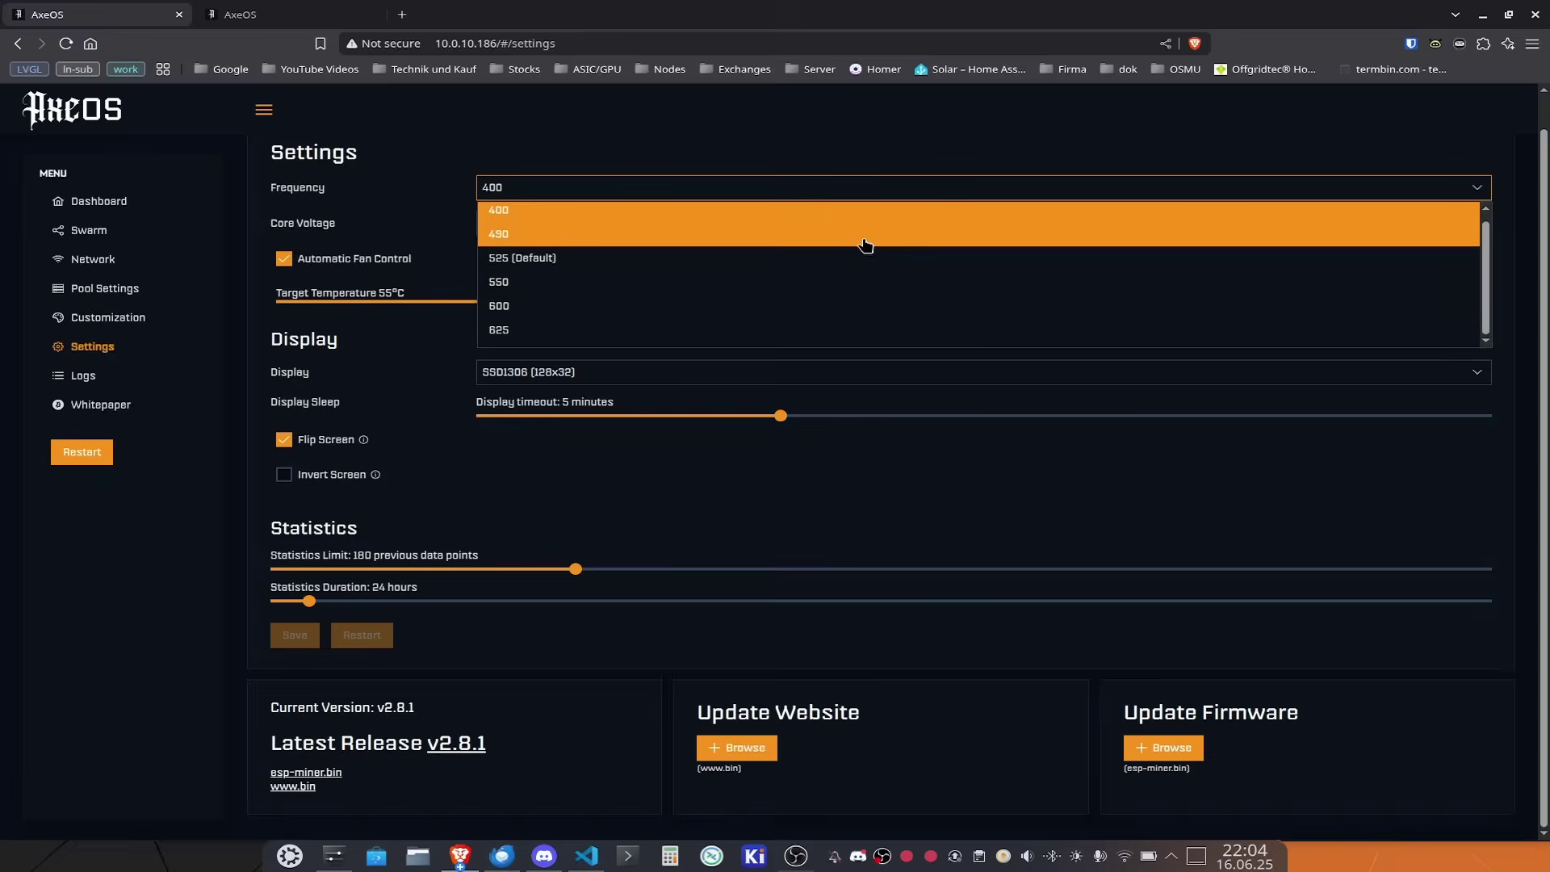
pyautogui.click(912, 192)
pyautogui.click(899, 226)
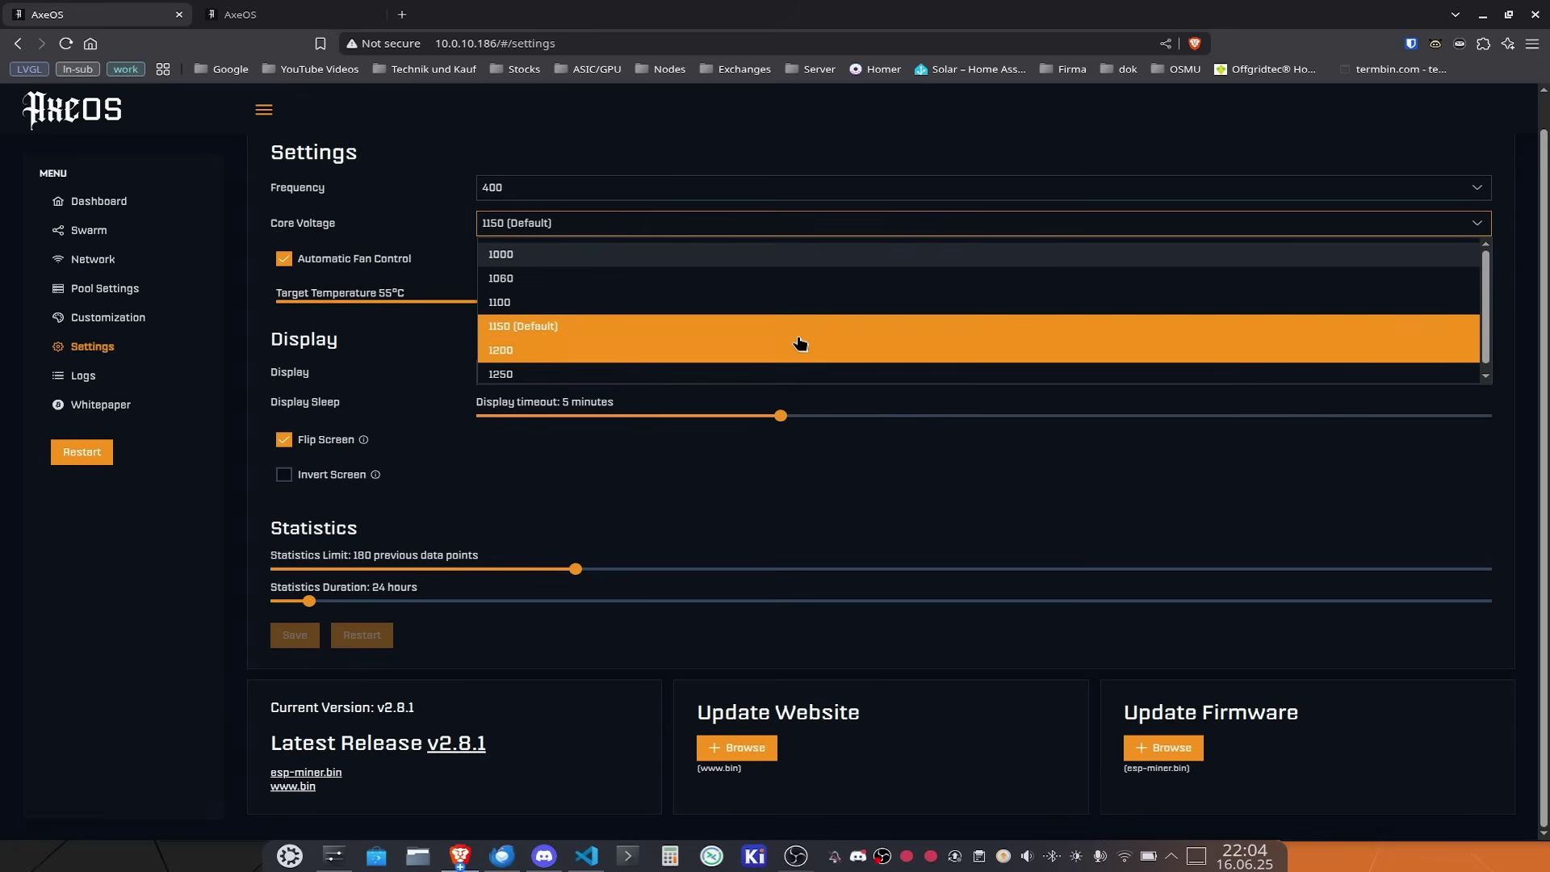
pyautogui.click(709, 194)
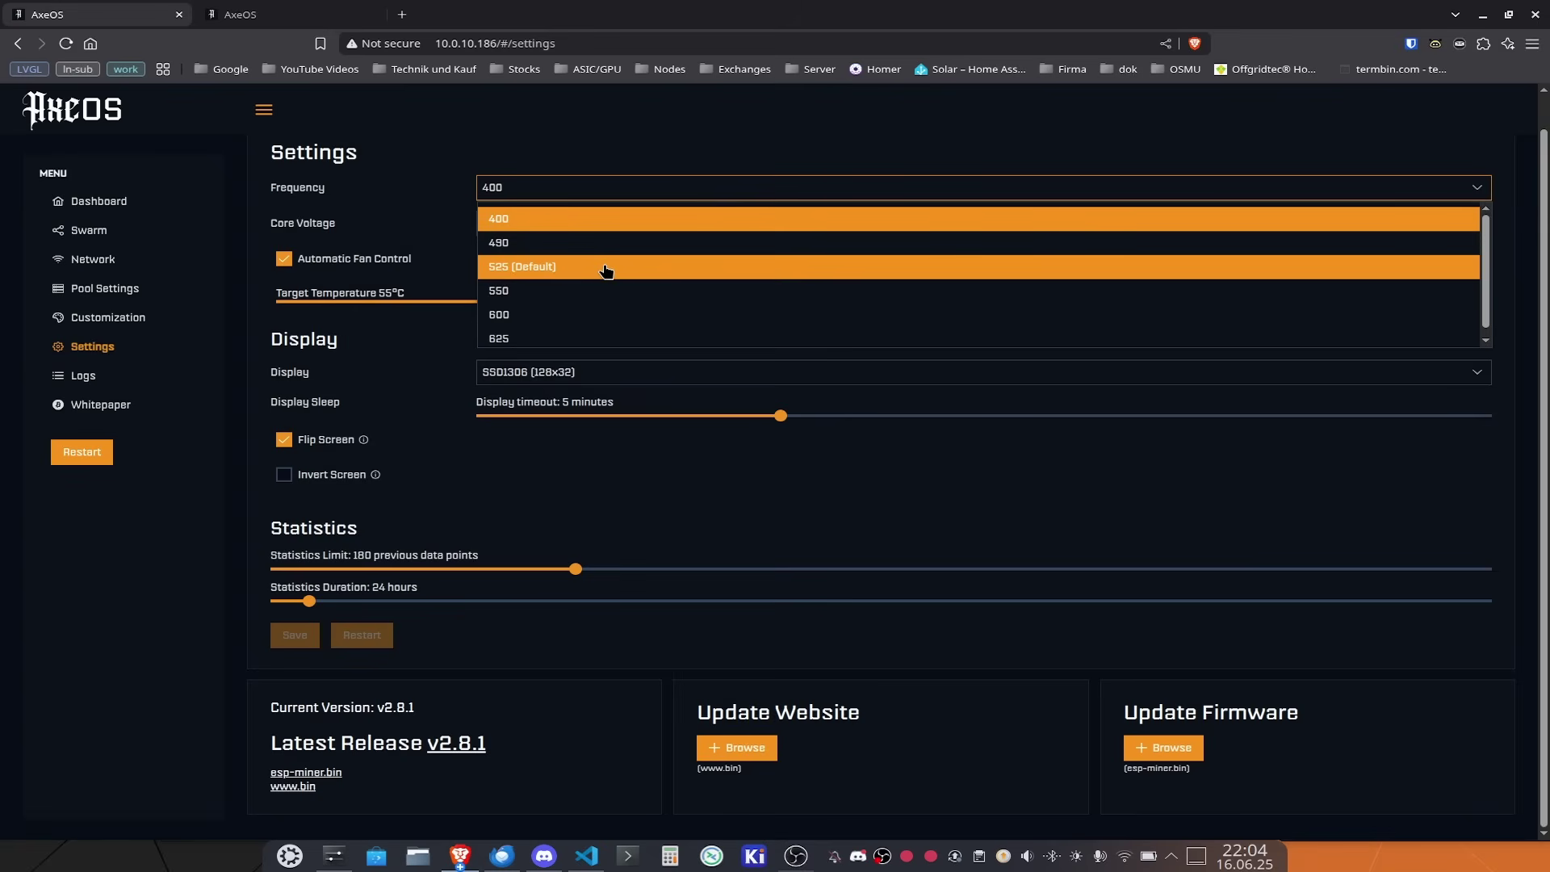
pyautogui.click(702, 135)
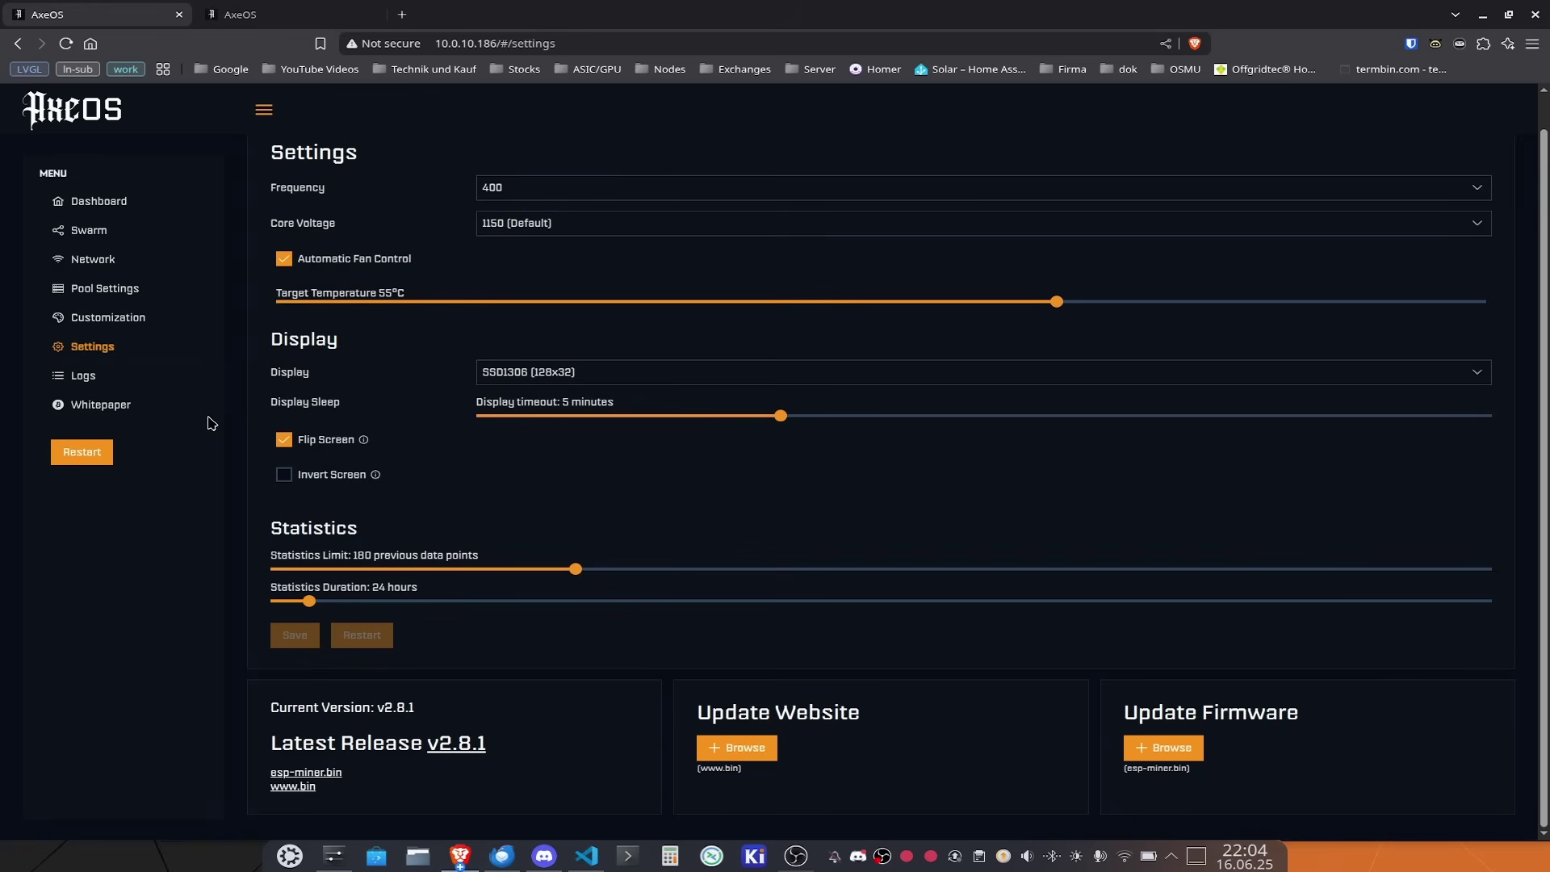
pyautogui.click(97, 377)
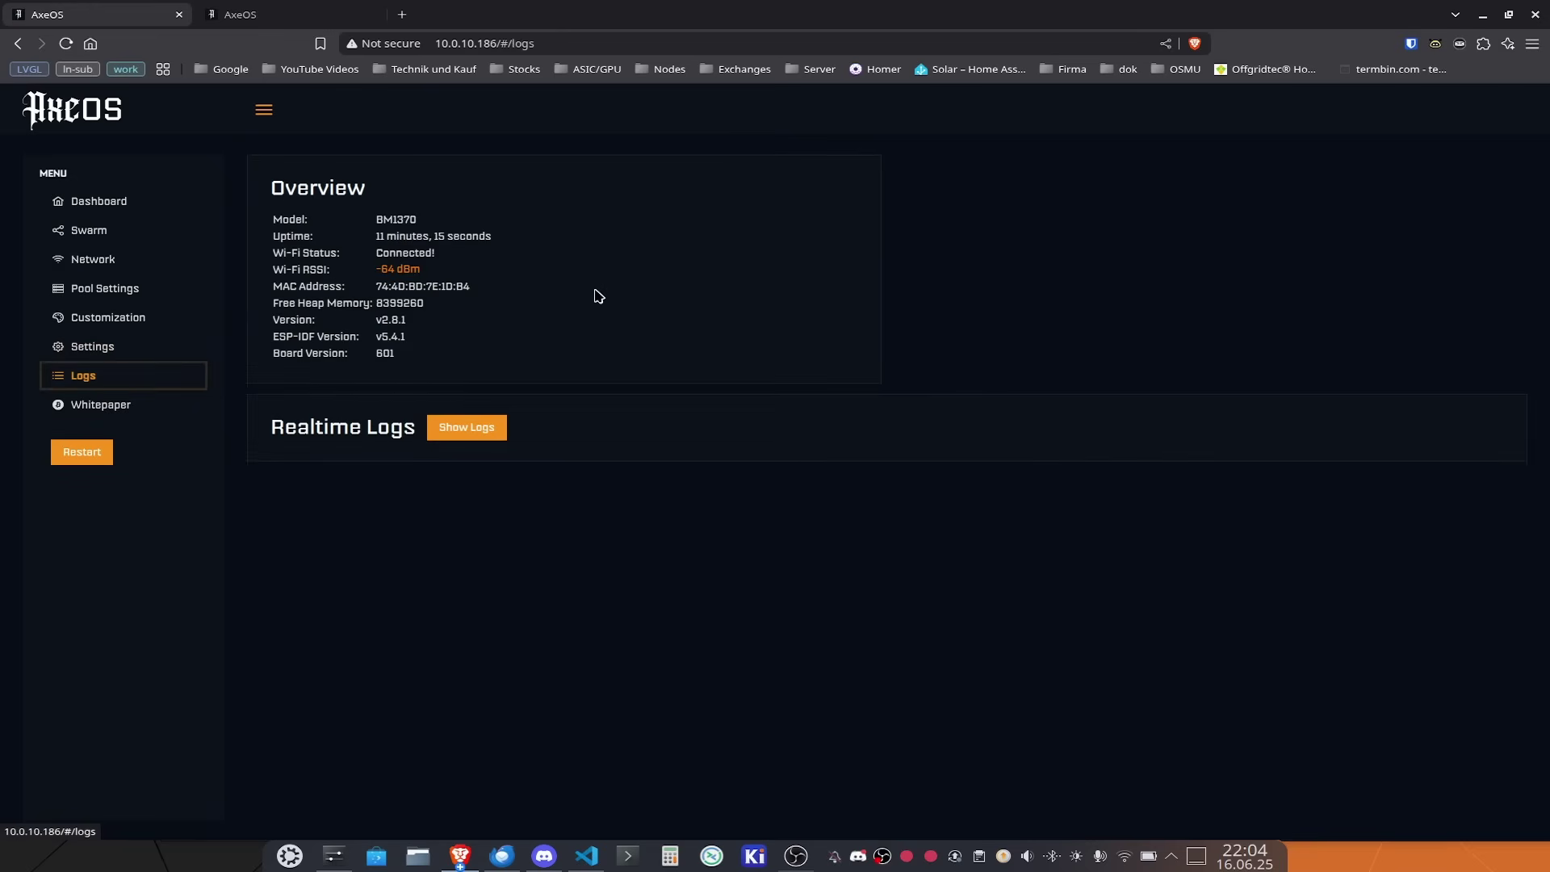
# Inspect the Logs Overview fields, including the BM1370 model name, then move to the 10.0.10.183 tab.
pyautogui.doubleClick(411, 218)
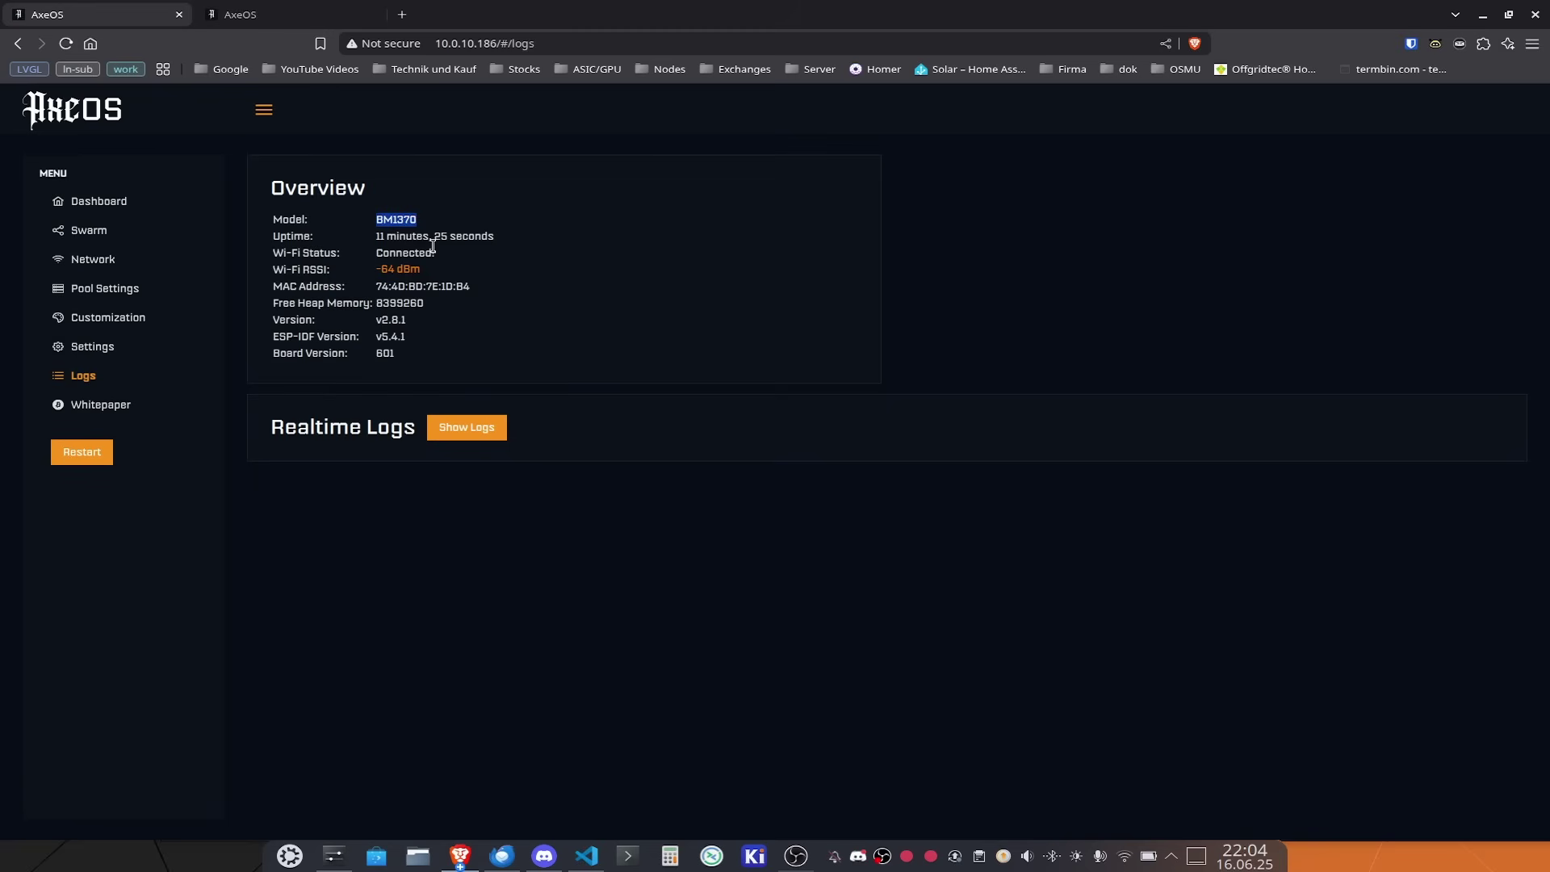
pyautogui.moveTo(401, 267)
pyautogui.click(518, 255)
pyautogui.moveTo(386, 266)
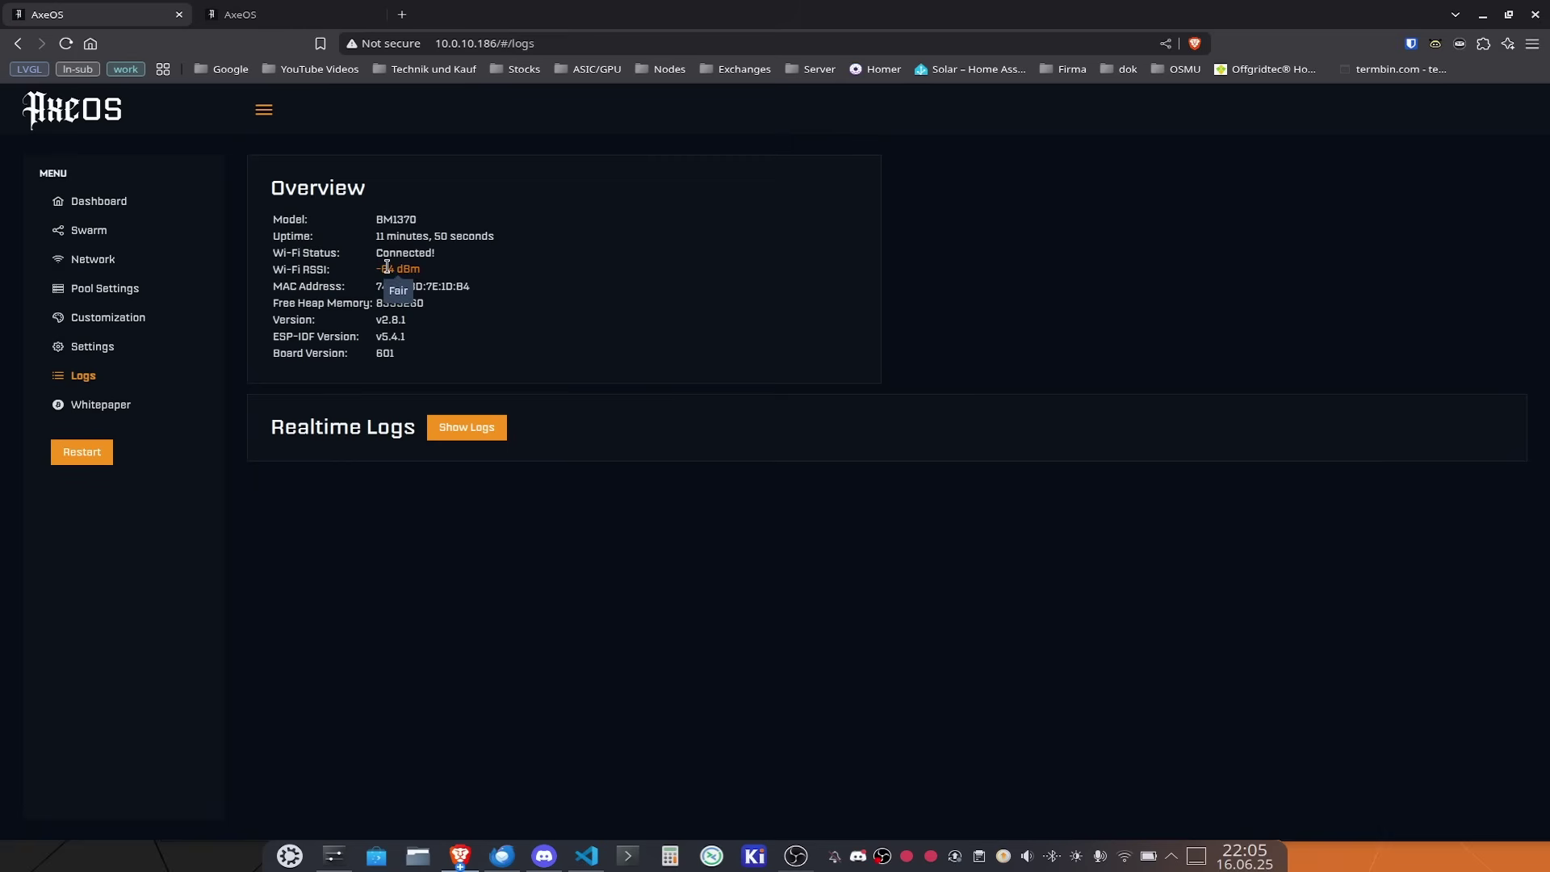
pyautogui.click(305, 16)
# Close the 10.0.10.183 tab and open the 10.0.10.142 miner's Logs page from Swarm in a new tab.
pyautogui.click(372, 15)
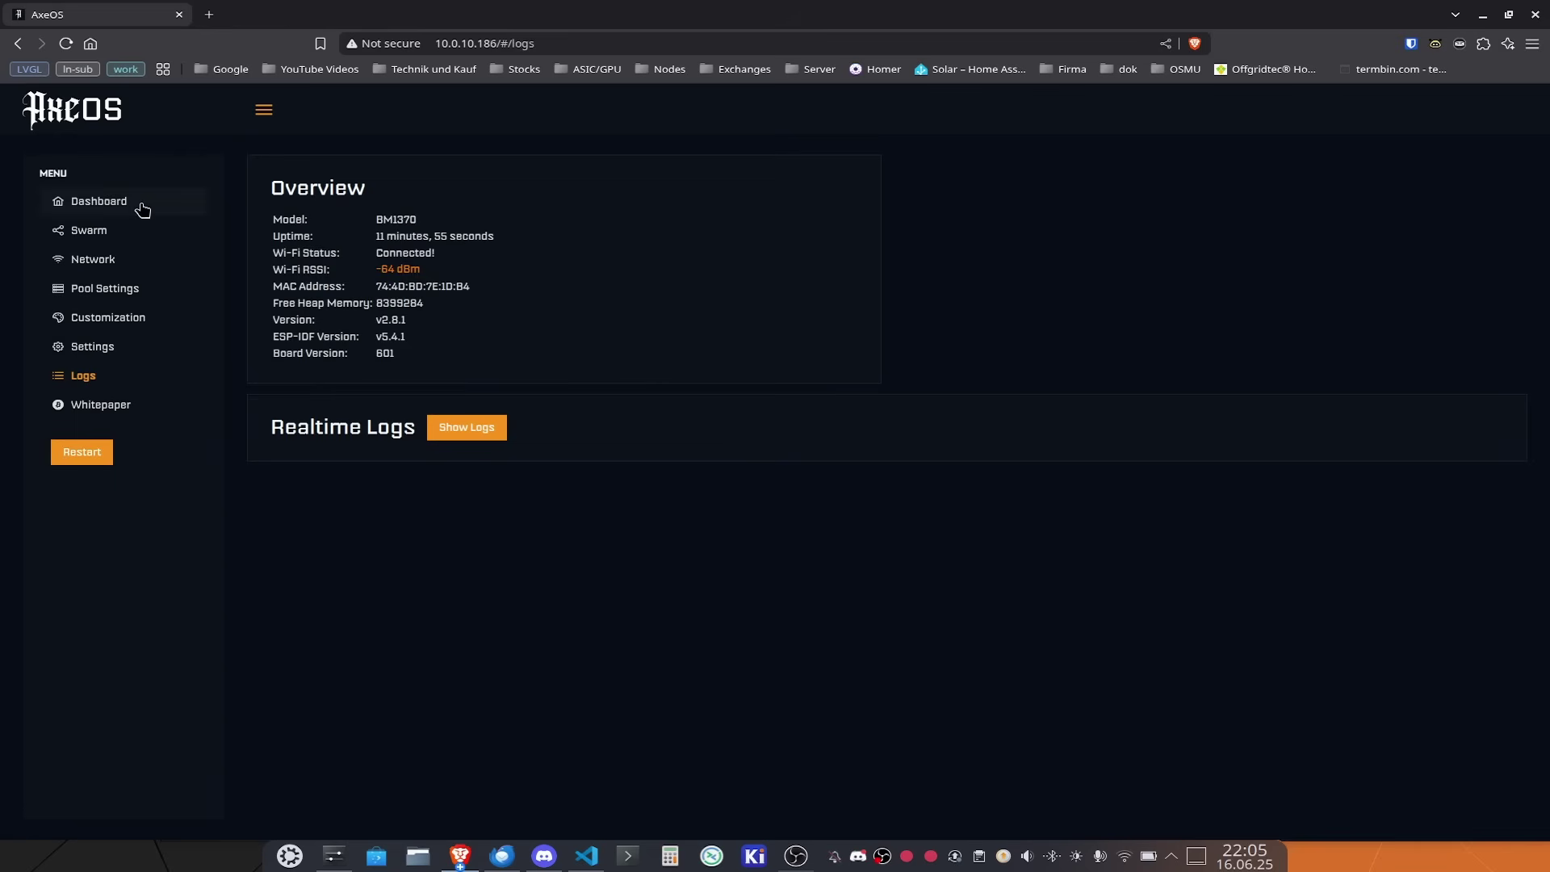
pyautogui.click(116, 242)
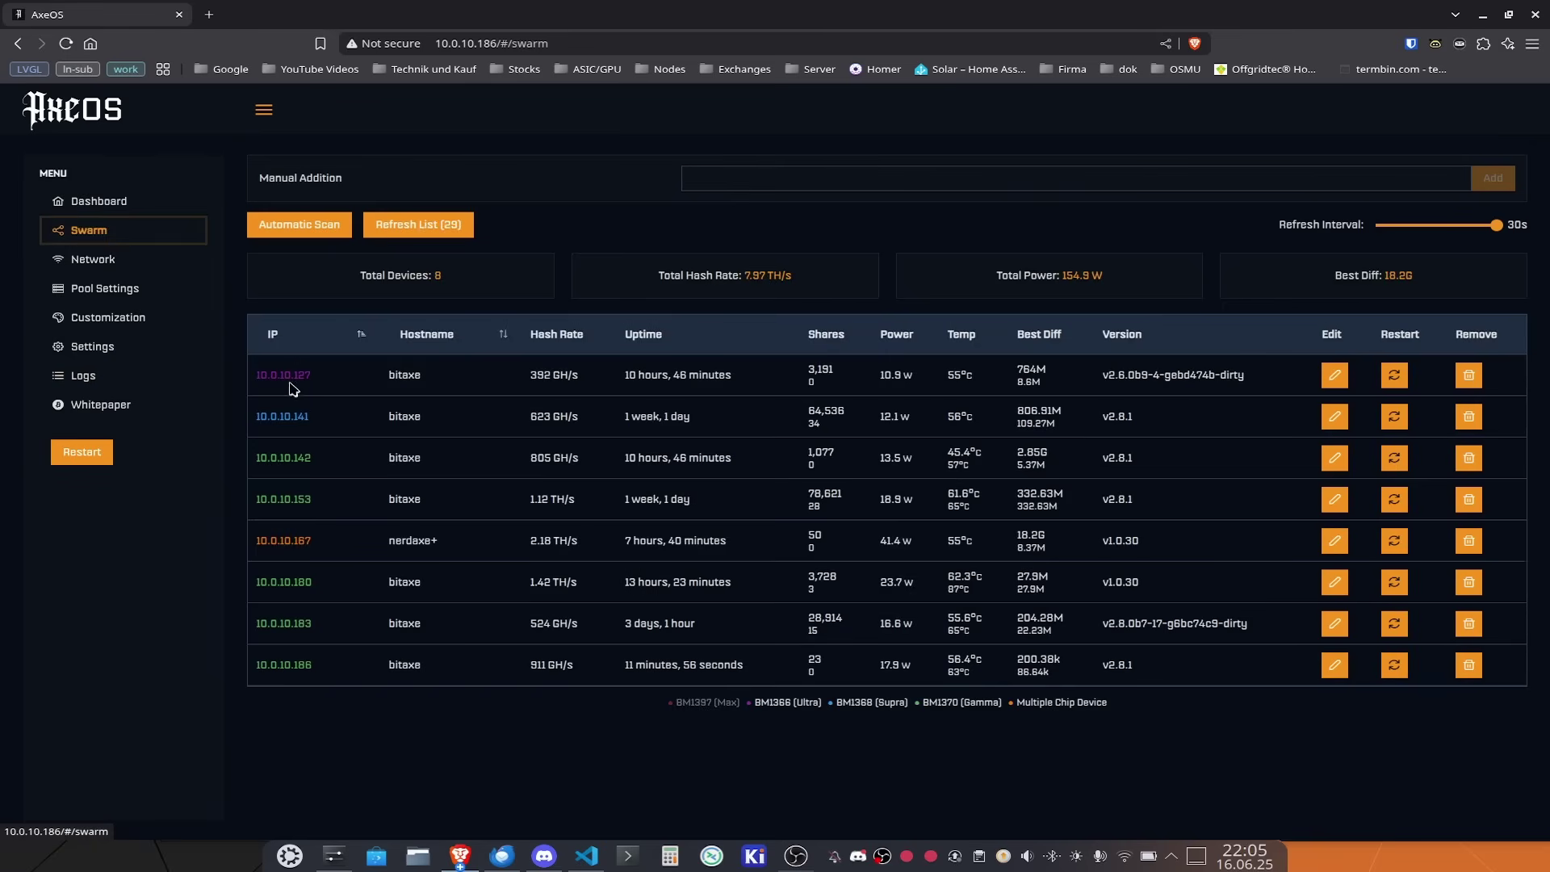
pyautogui.moveTo(292, 382)
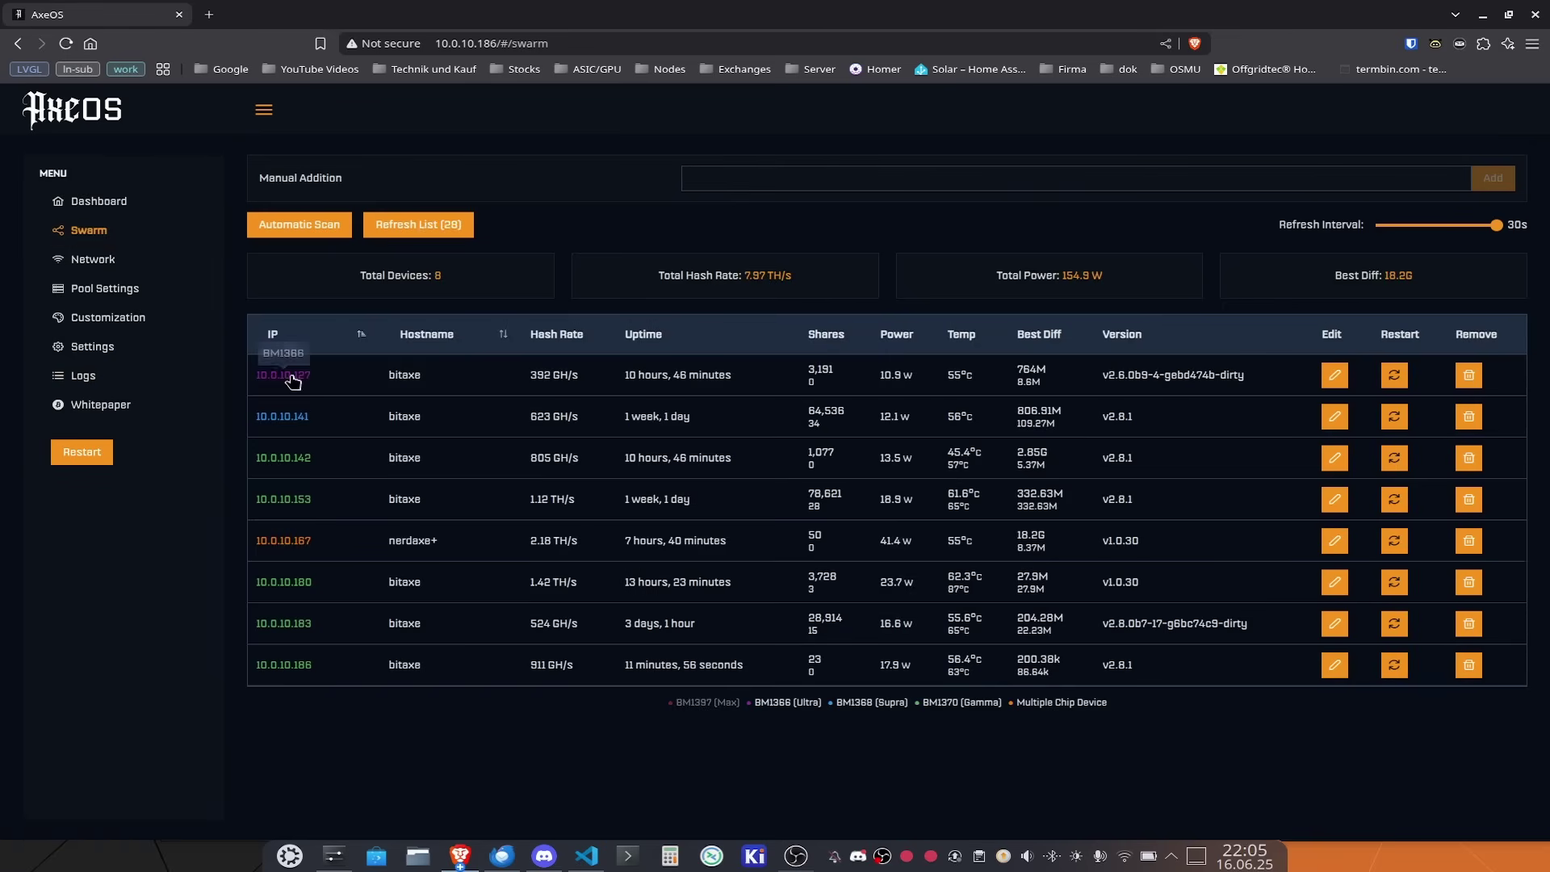
pyautogui.click(293, 458)
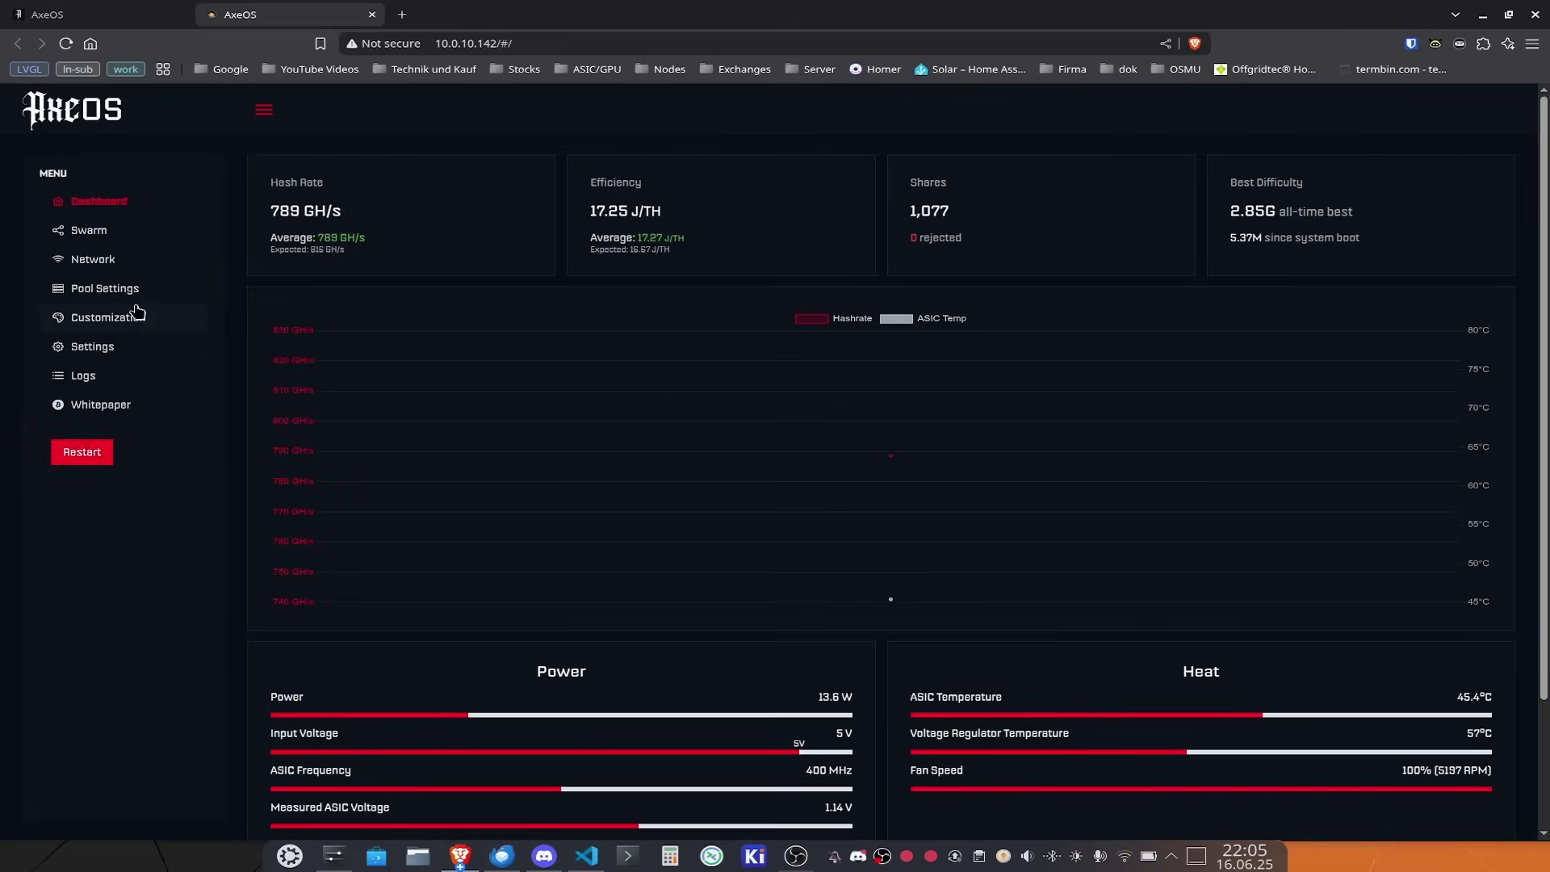
pyautogui.click(109, 388)
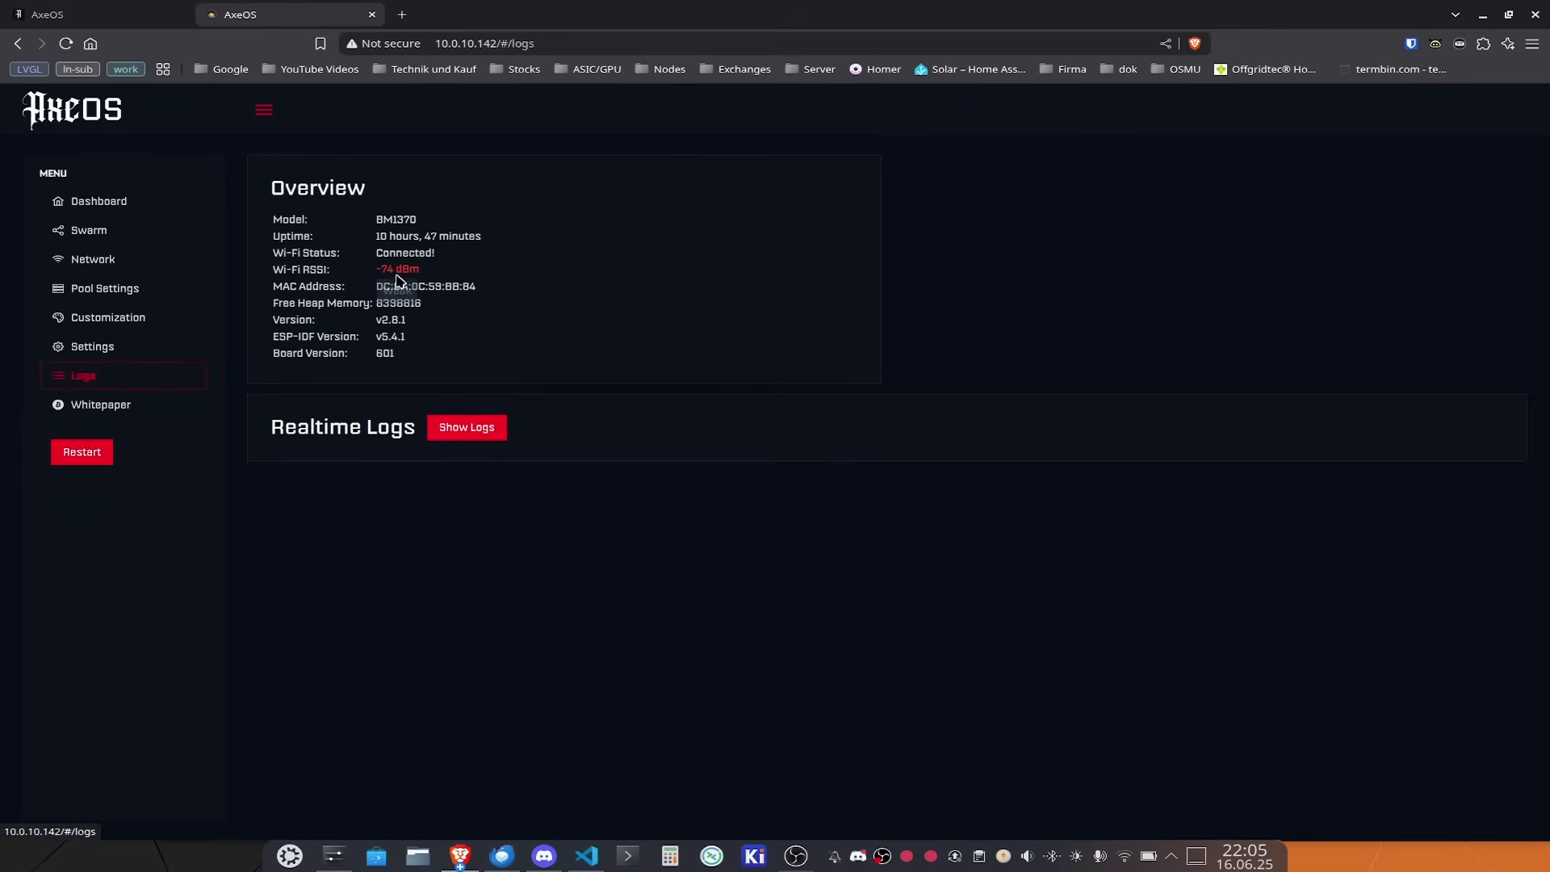
pyautogui.moveTo(402, 271)
# Return to the 10.0.10.186 Logs page, now showing 13 minutes 53 seconds uptime and -65 dBm Wi-Fi.
pyautogui.hotkey('ctrl', 'Tab')
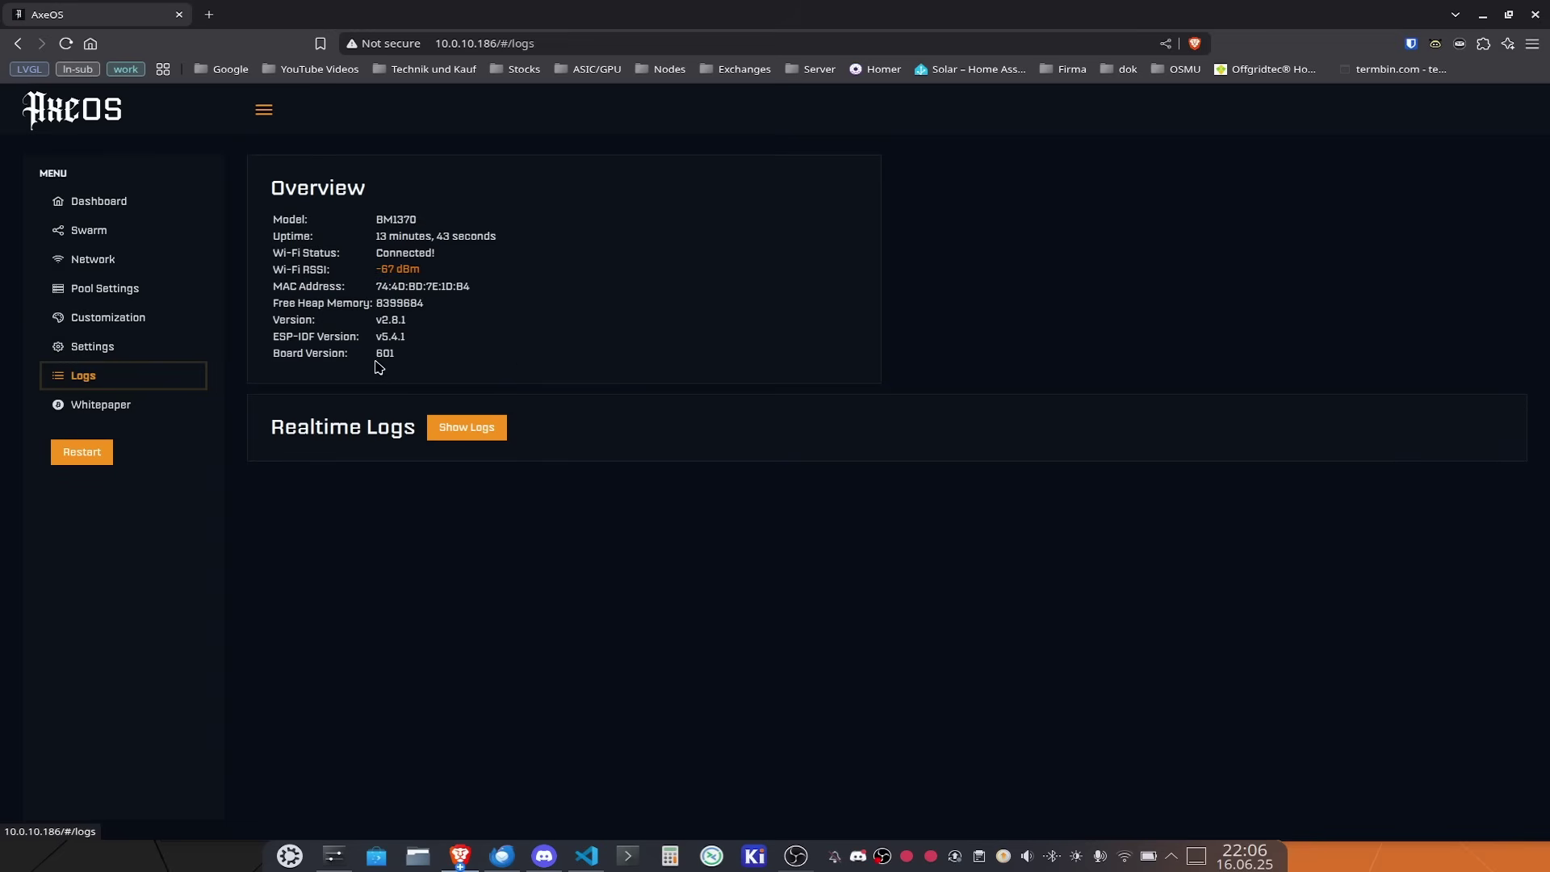
pyautogui.click(379, 368)
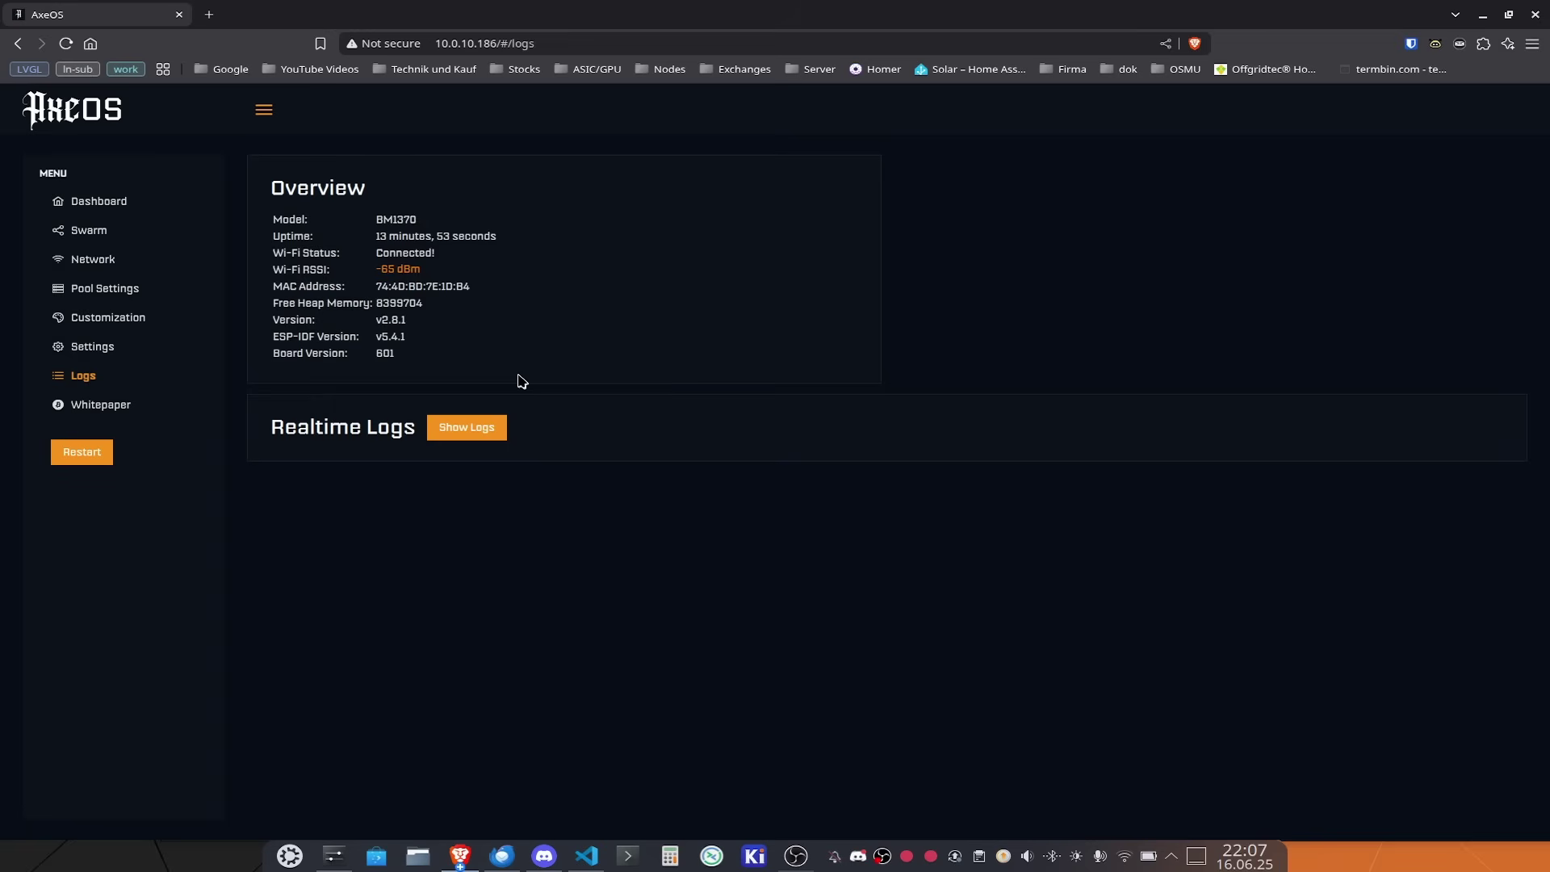
# Show the realtime log stream, expand it to full page, then shrink it back.
pyautogui.click(470, 428)
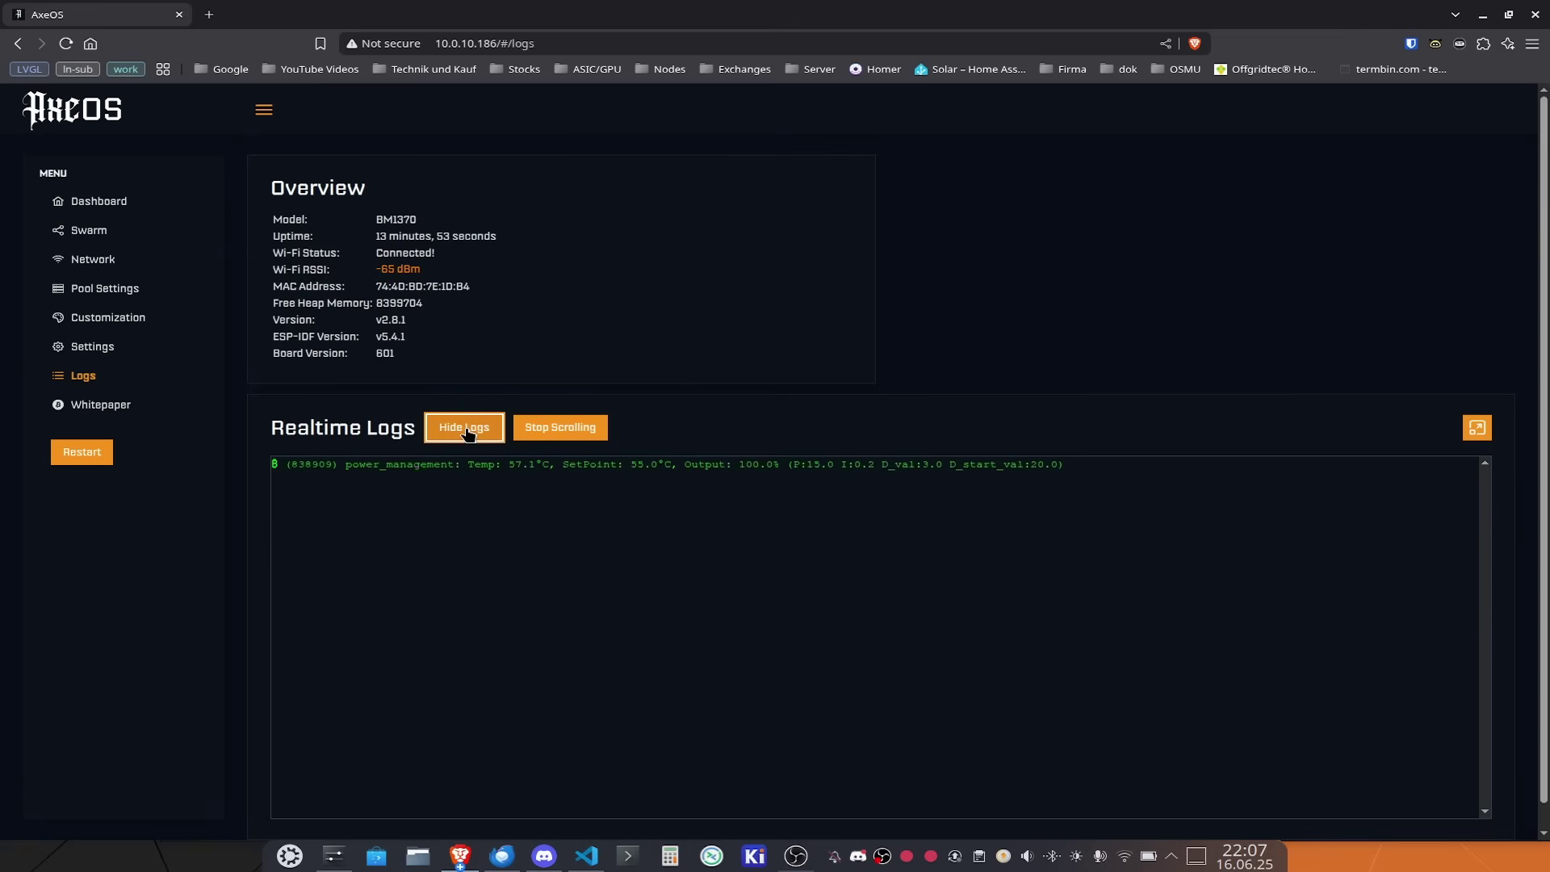
pyautogui.scroll(-1, 684, 401)
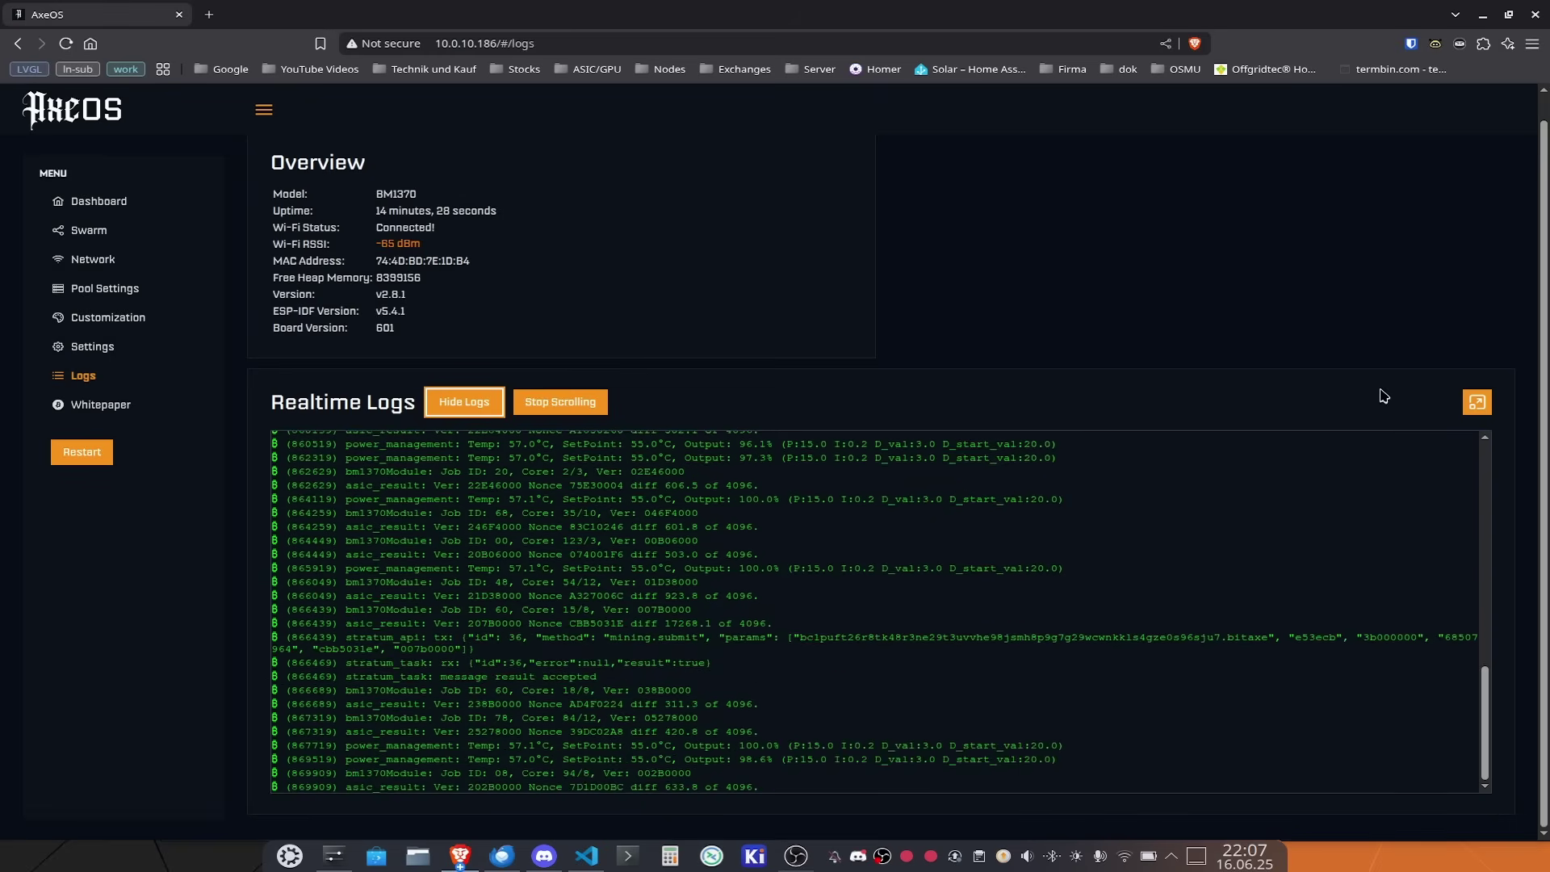
pyautogui.click(1475, 407)
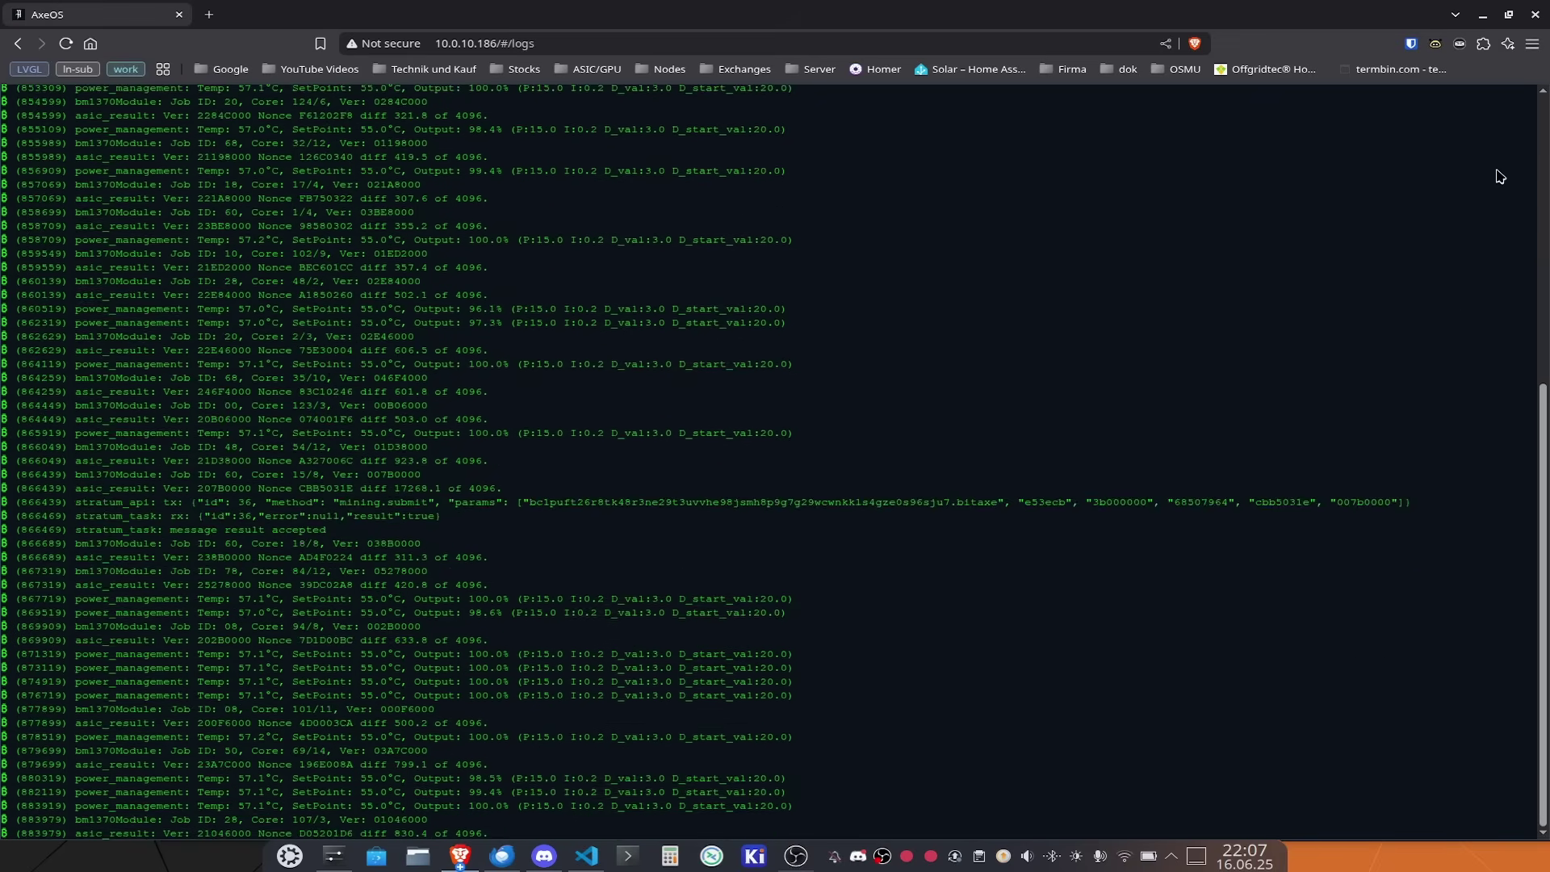
pyautogui.scroll(5, 1501, 170)
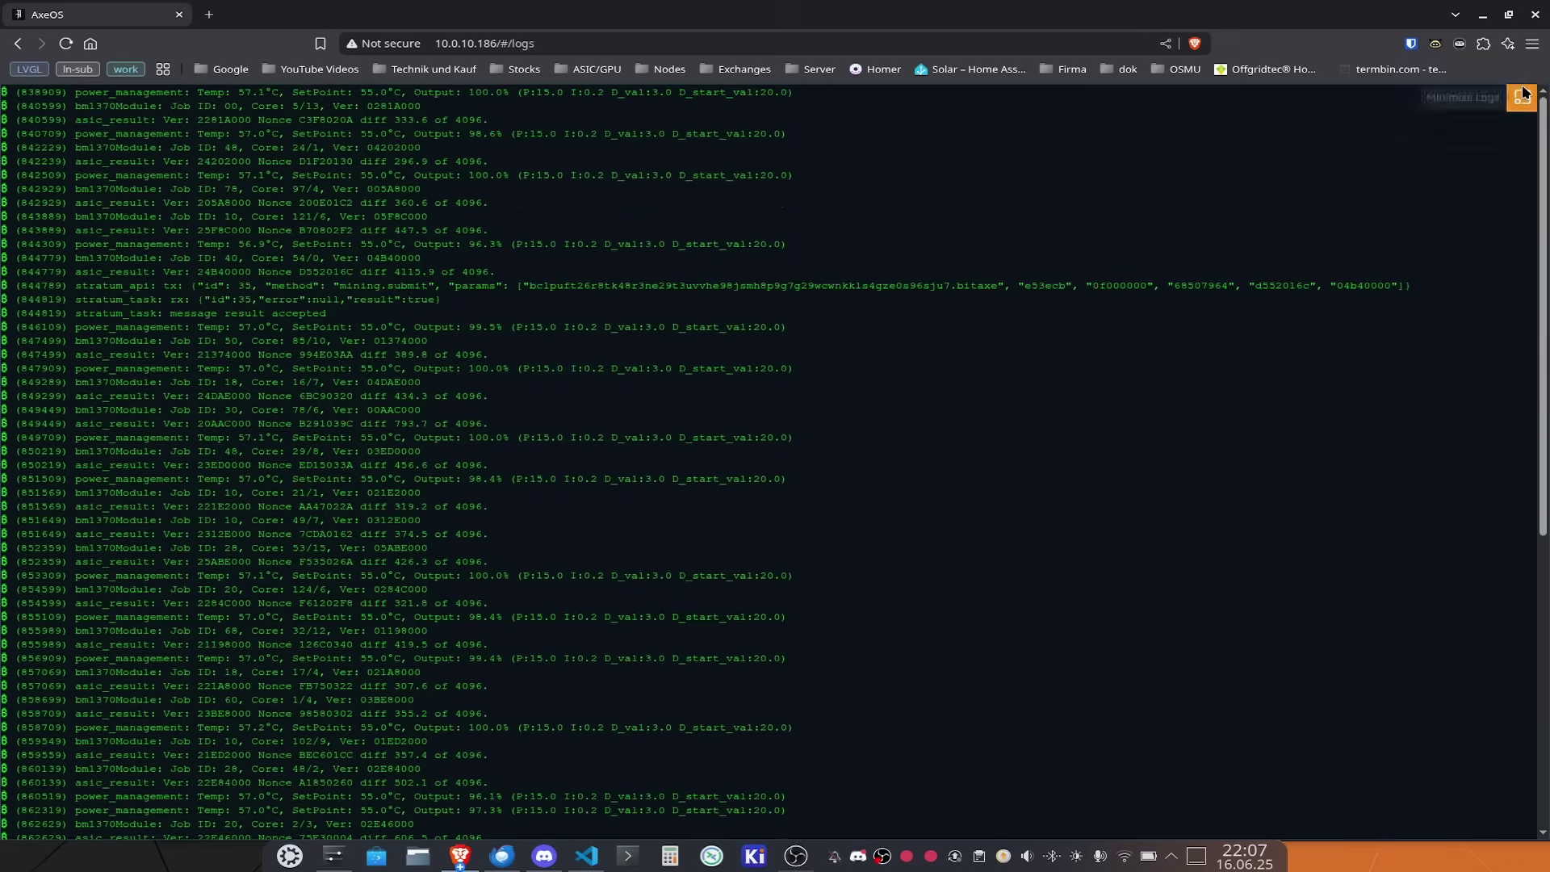
pyautogui.click(1523, 95)
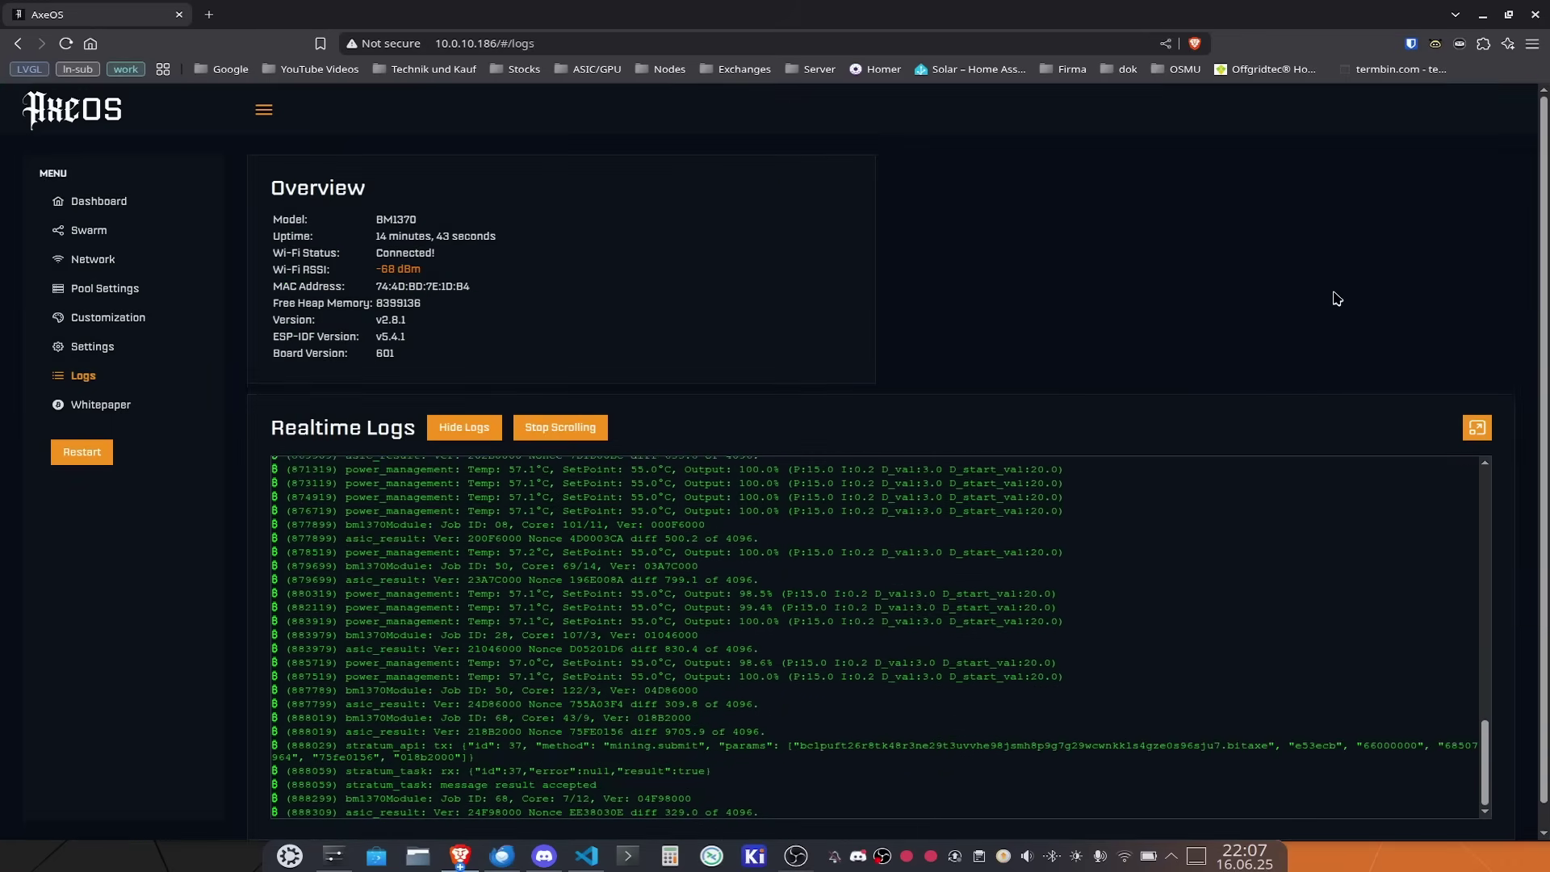